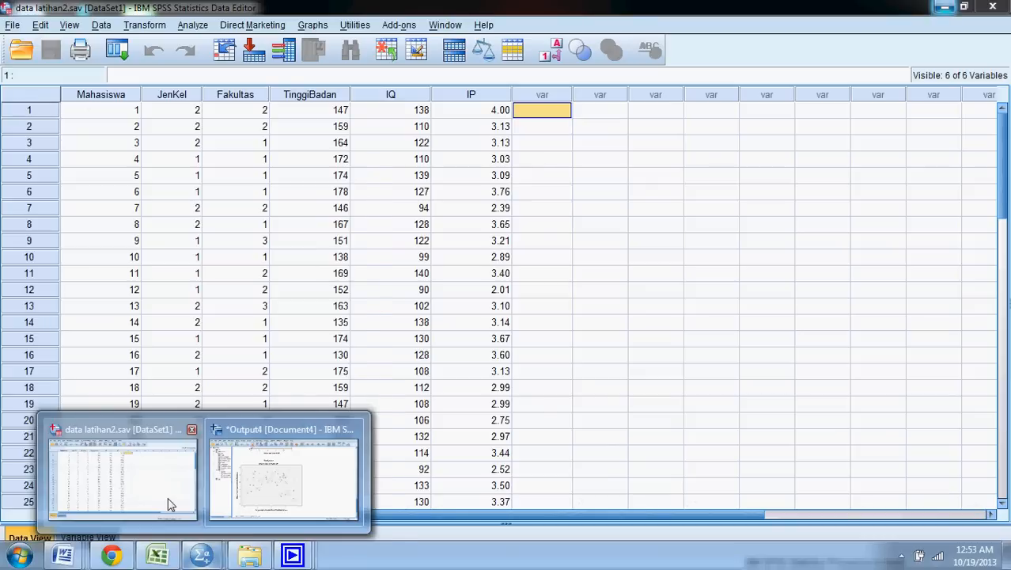
- Bring up the data latihan2.sav dataset and examine its Mahasiswa, JenKel, Fakultas, TinggiBadan and IQ columns
left_click(168, 499)
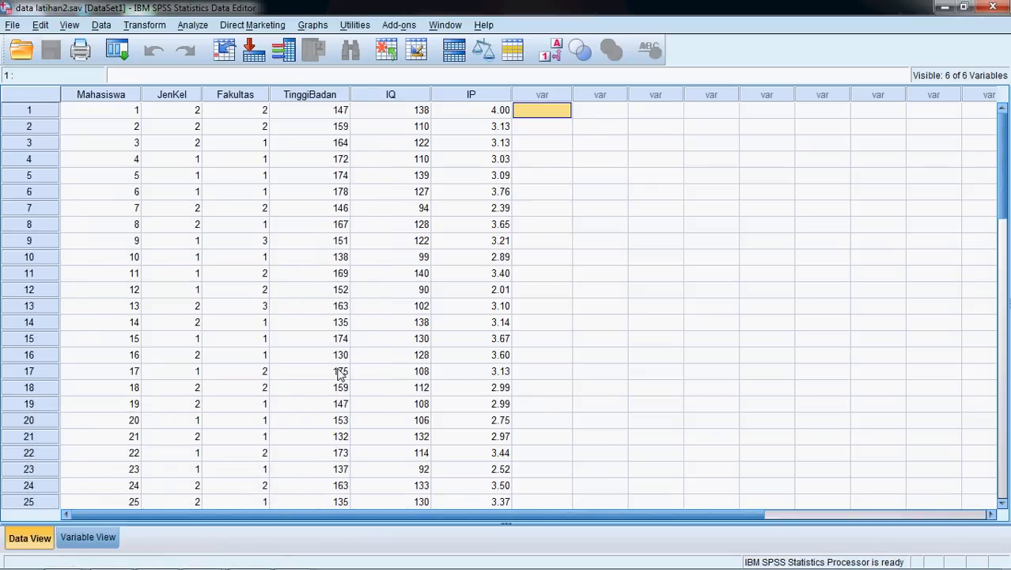
scroll(339, 374, "down", 1)
scroll(339, 374, "up", 1)
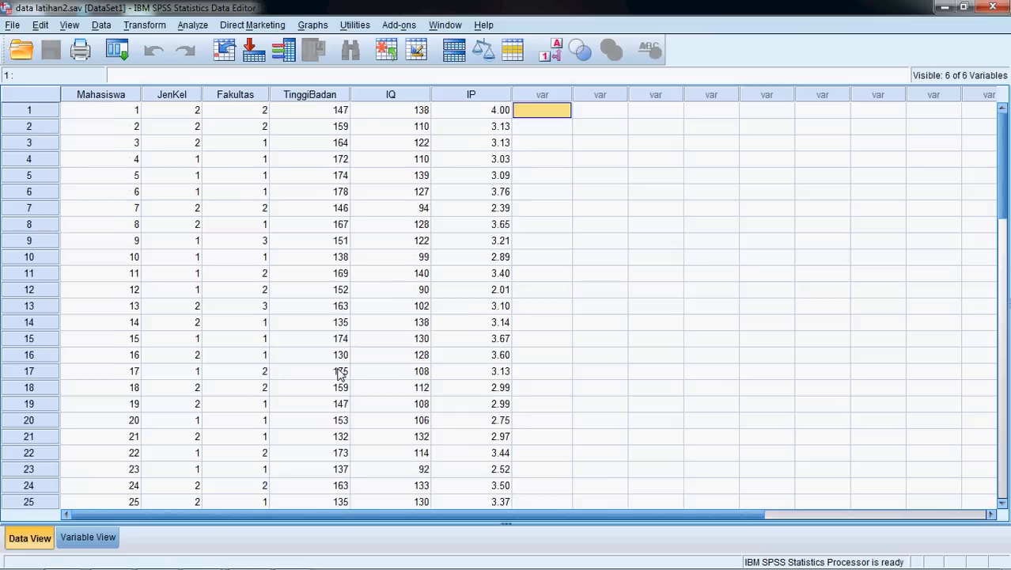
left_click(100, 96)
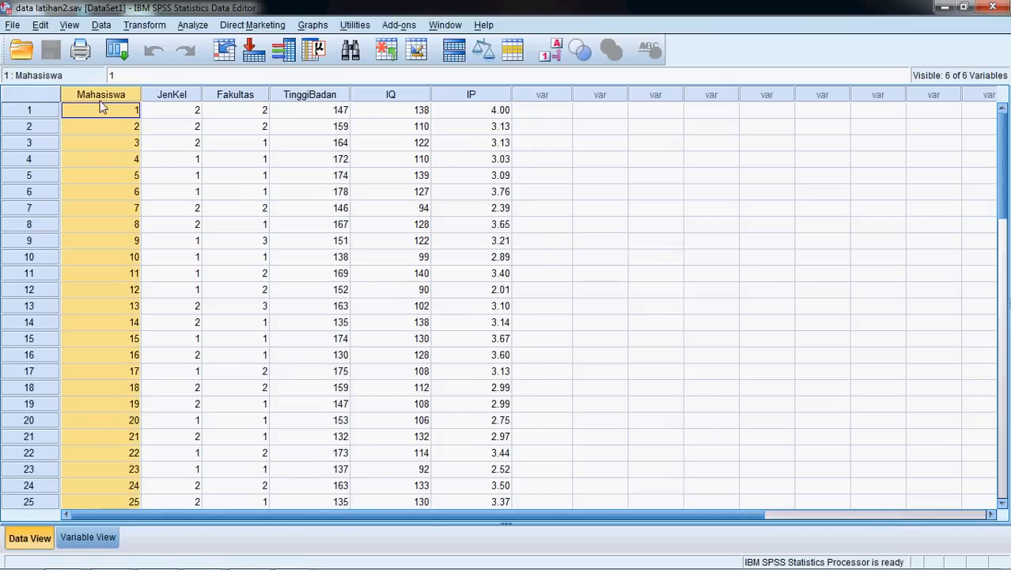
left_click(100, 112)
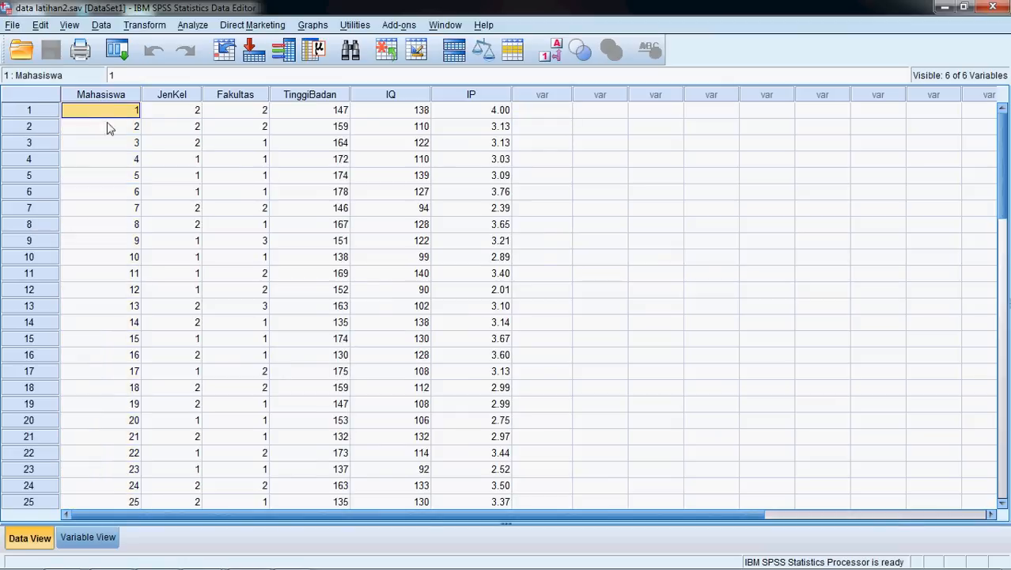
left_click(184, 96)
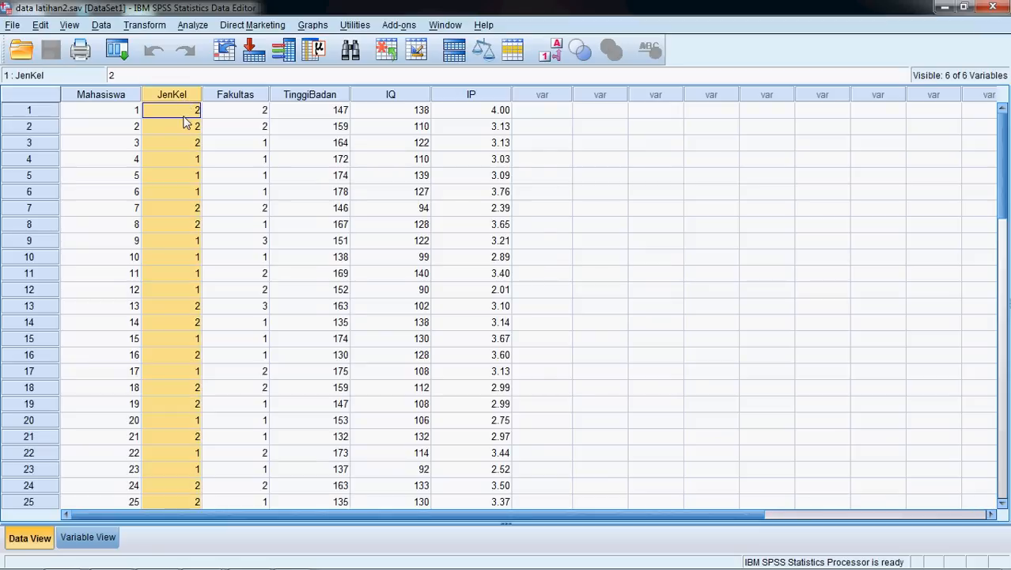
left_click(179, 115)
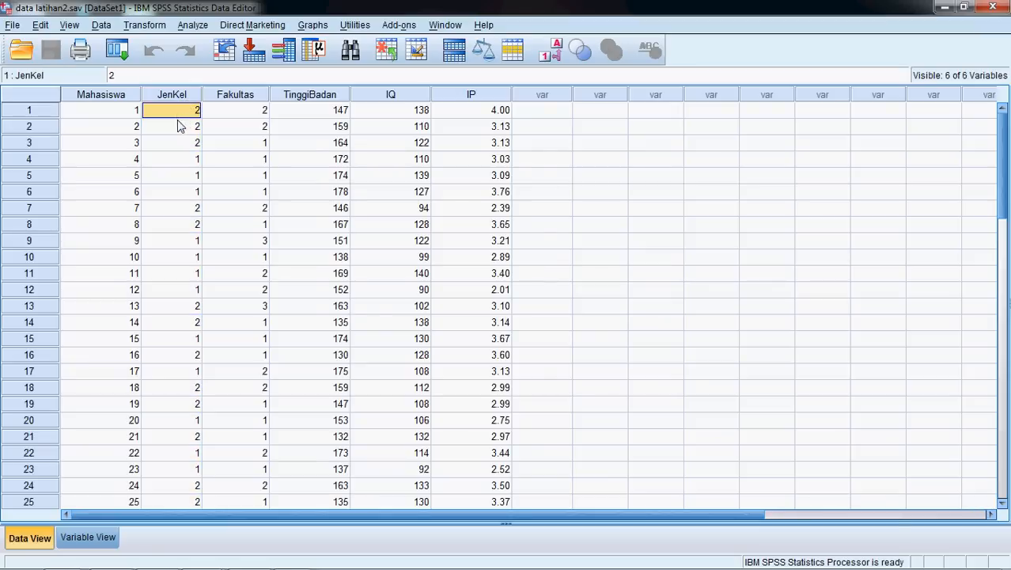
left_click(179, 126)
left_click(180, 160)
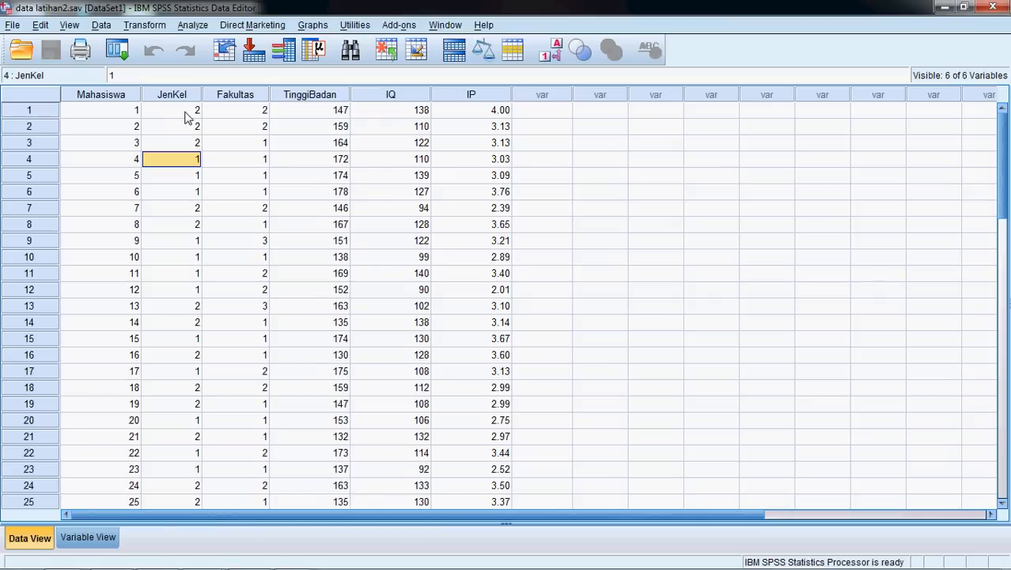
left_click(247, 97)
left_click(247, 115)
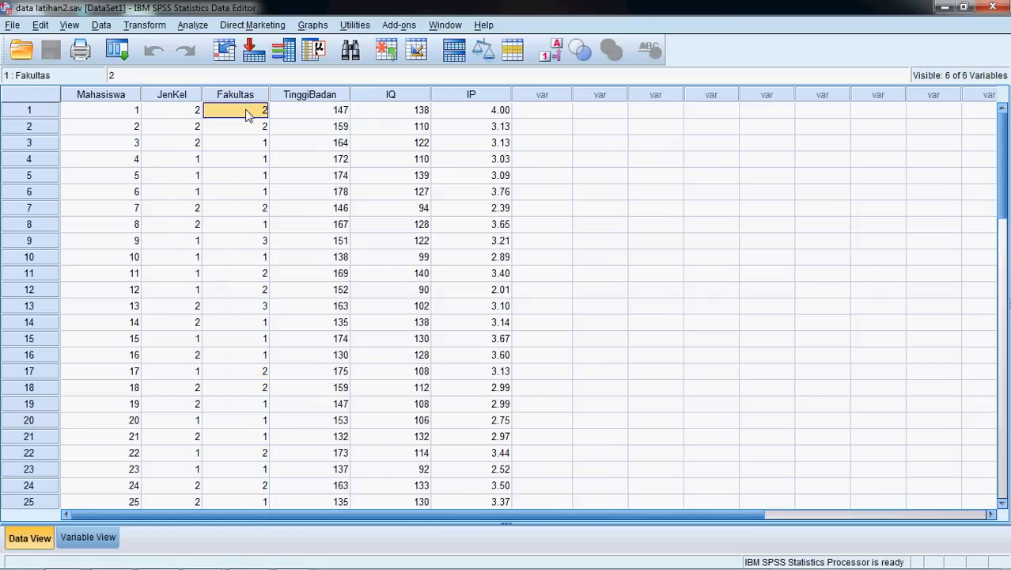
left_click(246, 147)
left_click(250, 305)
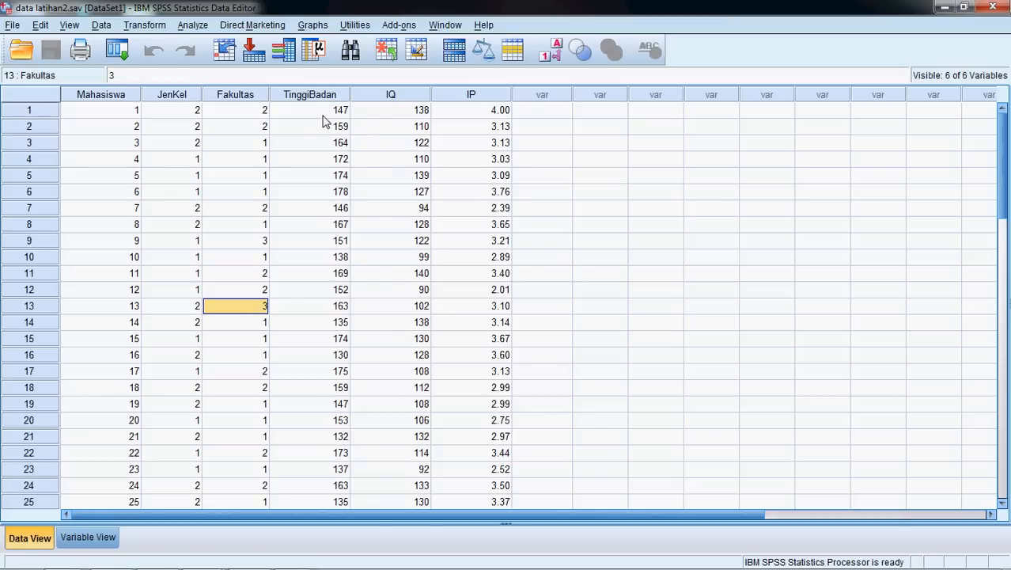
left_click(320, 110)
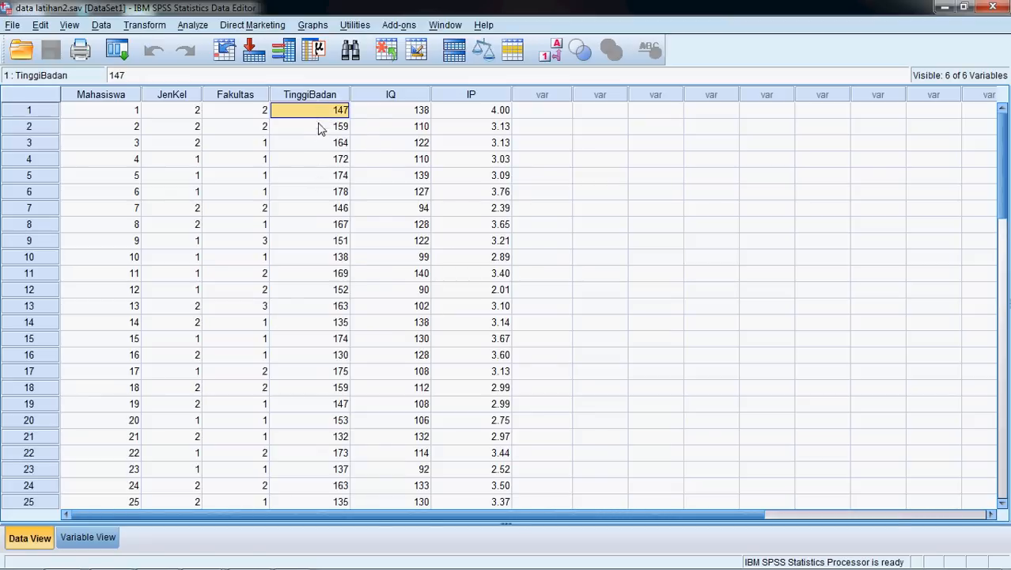
left_click(418, 114)
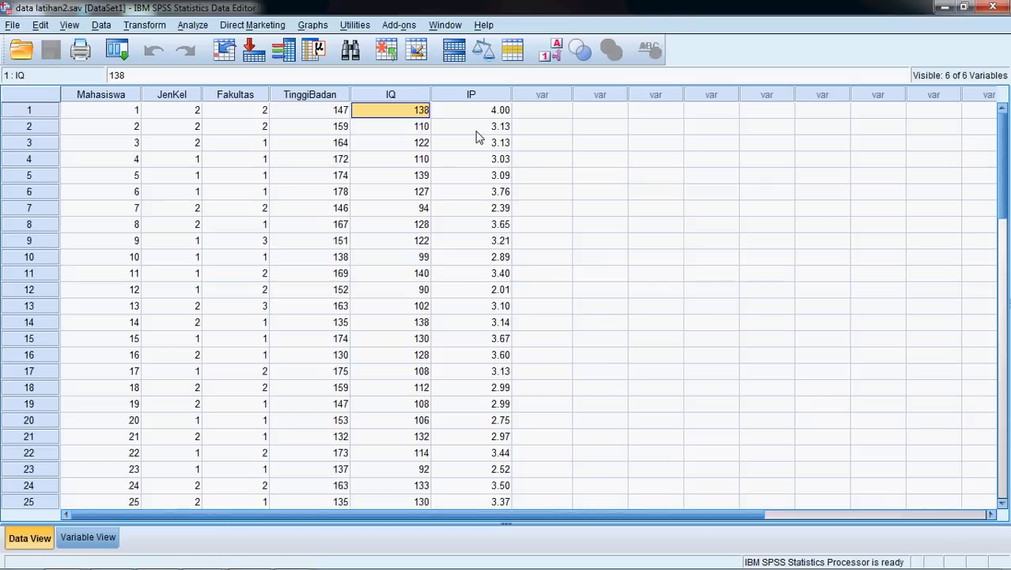
- Compare the JenKel and Fakultas columns and inspect the JenKel codes in rows 3 and 4
left_click(170, 95)
left_click(234, 96)
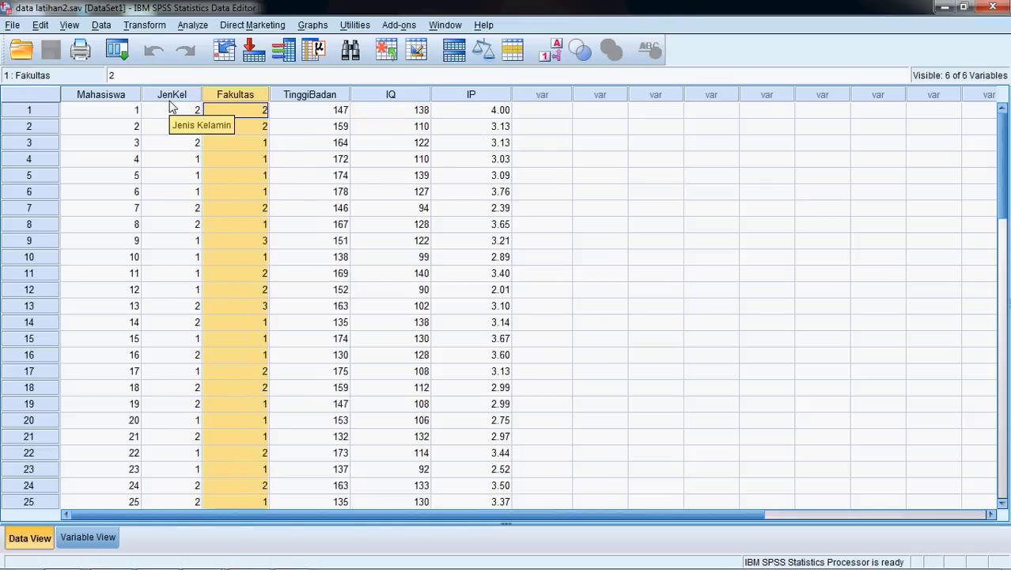
left_click(170, 98)
left_click(236, 96)
left_click(179, 161)
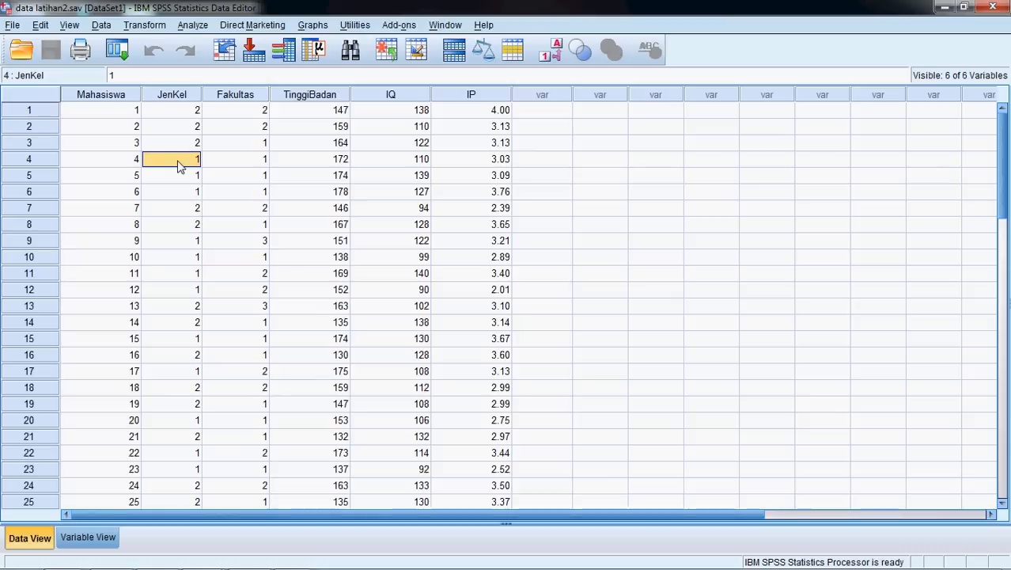
left_click(178, 147)
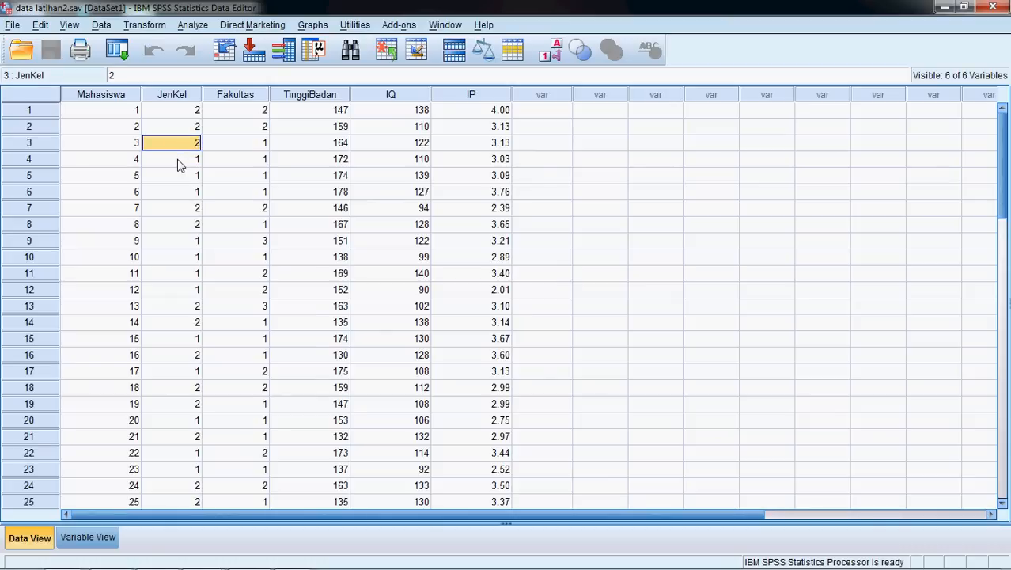
left_click(179, 164)
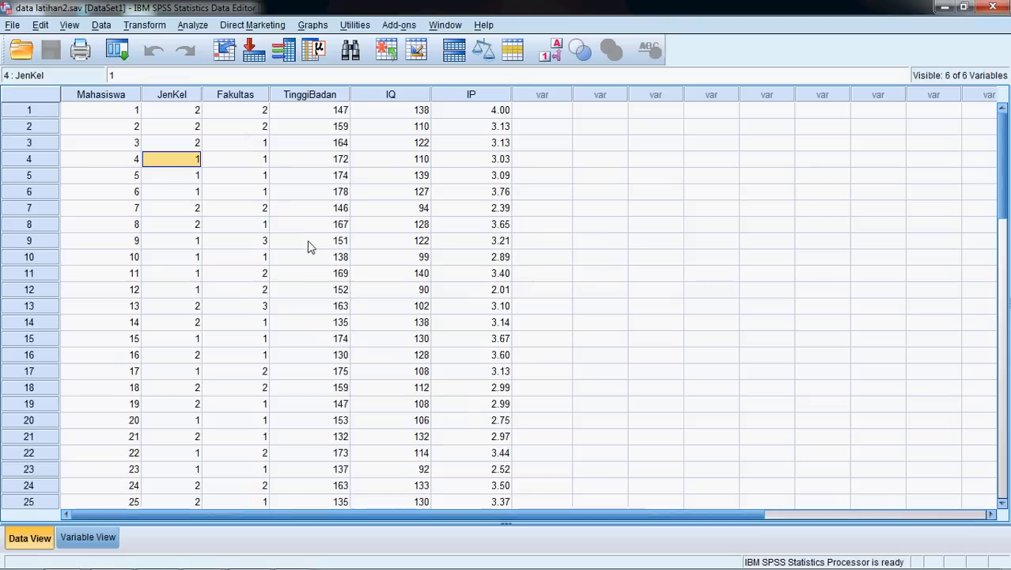
- Look through all records down to row 50 and review the JenKel, Fakultas and TinggiBadan columns
scroll(309, 244, "down", 13)
scroll(311, 267, "up", 8)
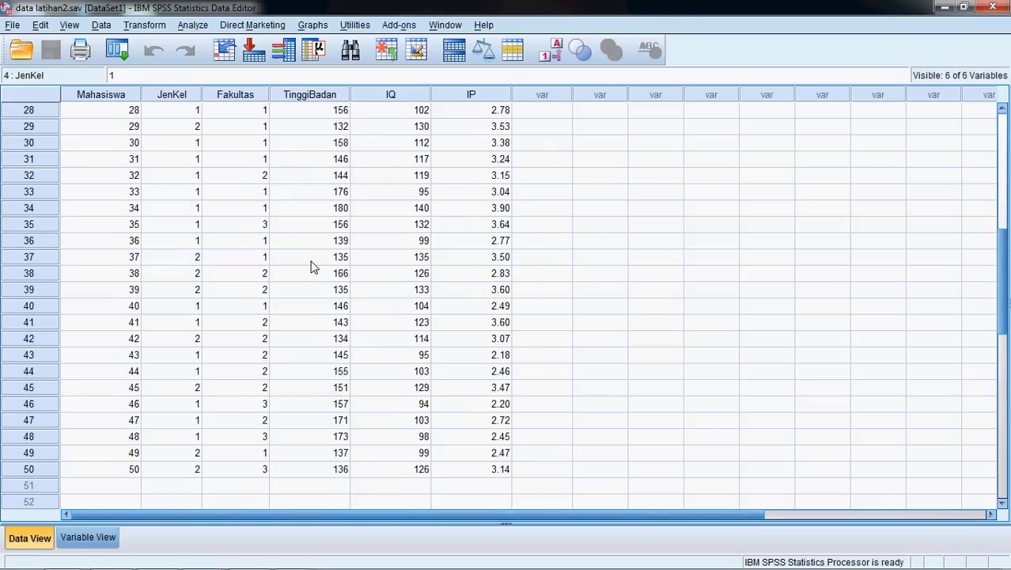
scroll(198, 242, "down", 7)
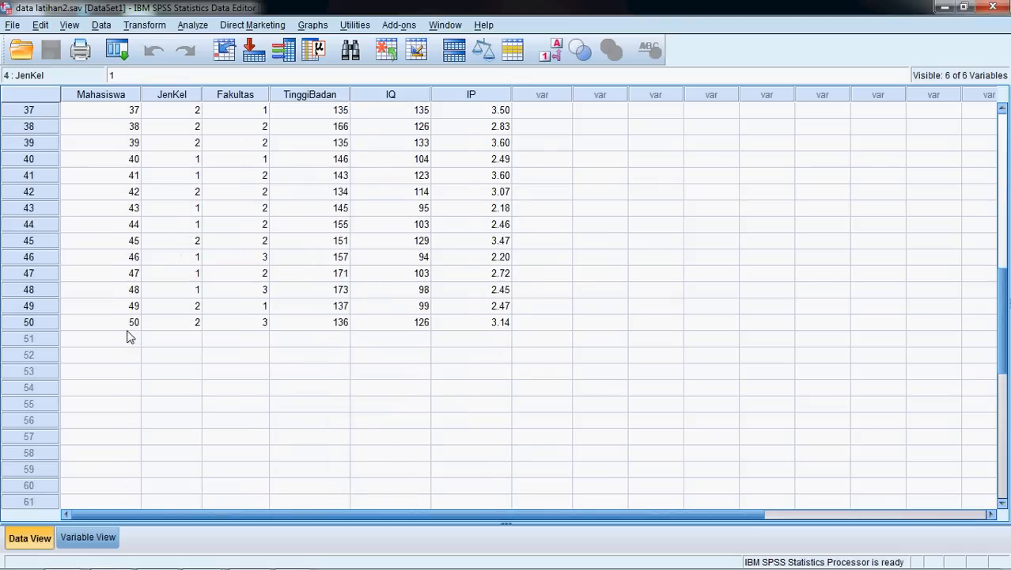
left_click(132, 324)
scroll(196, 310, "up", 10)
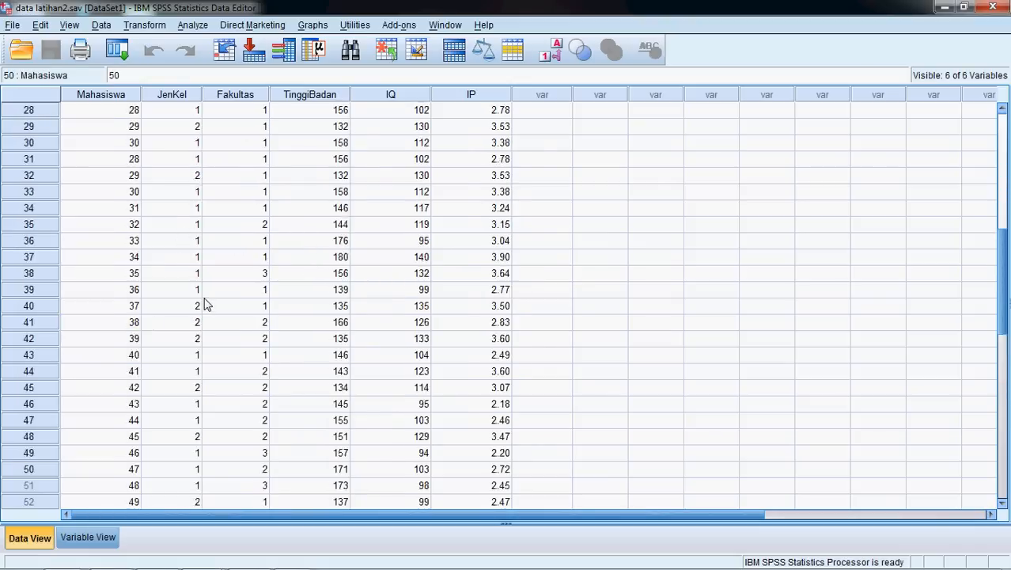
left_click(172, 94)
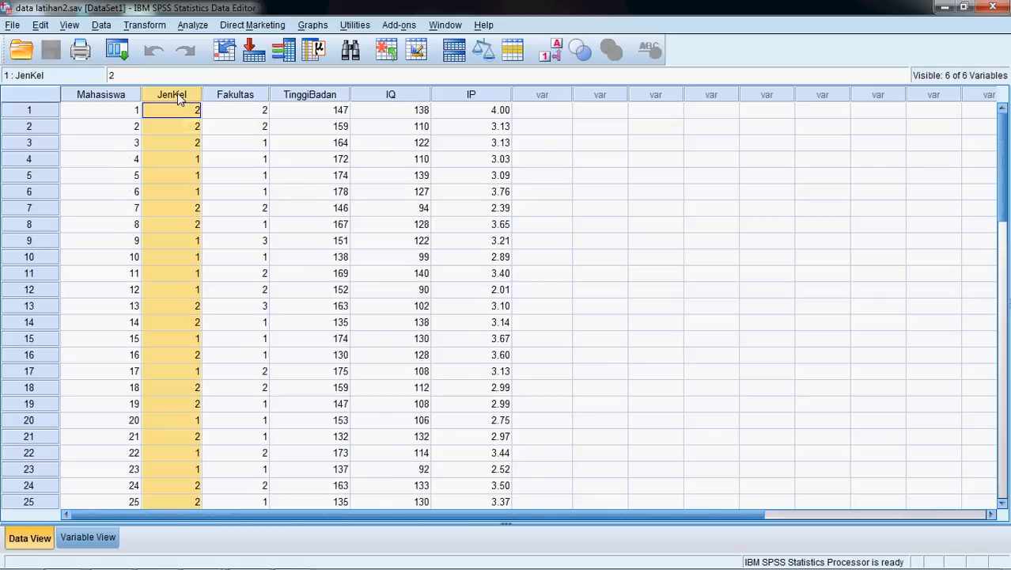
left_click(235, 96)
left_click(310, 100)
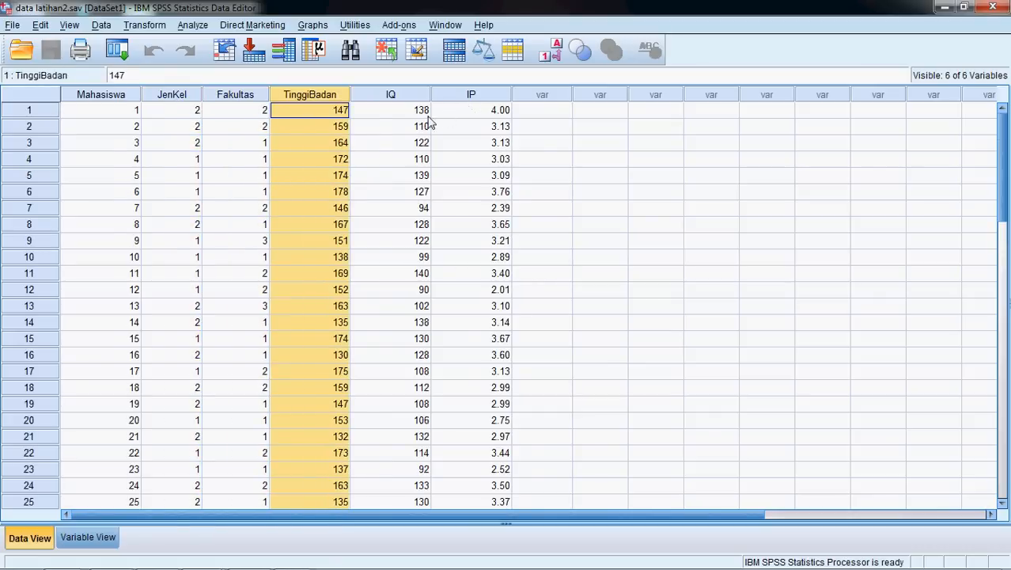
scroll(420, 317, "down", 5)
scroll(418, 372, "down", 5)
scroll(388, 364, "up", 9)
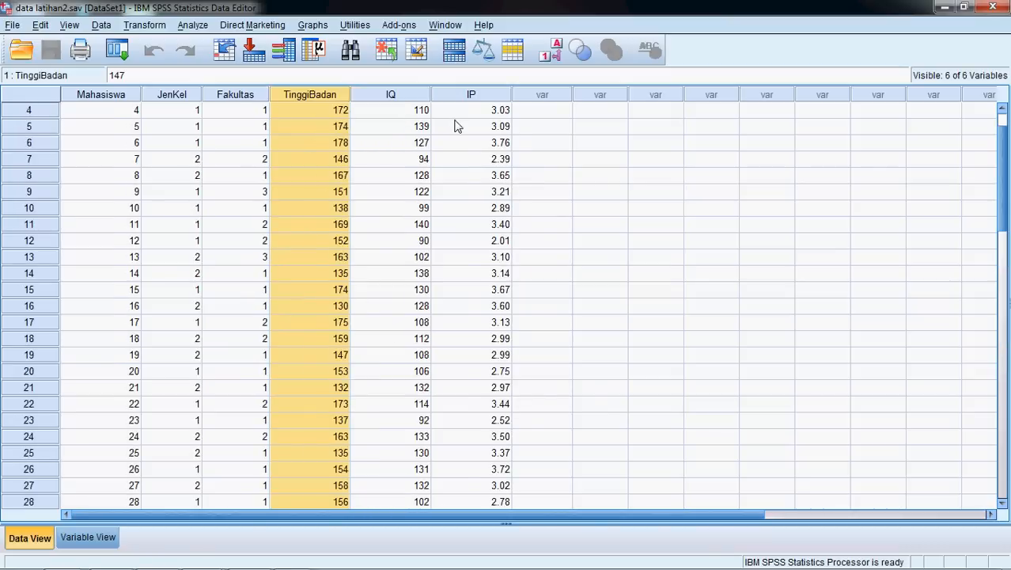
left_click(175, 98)
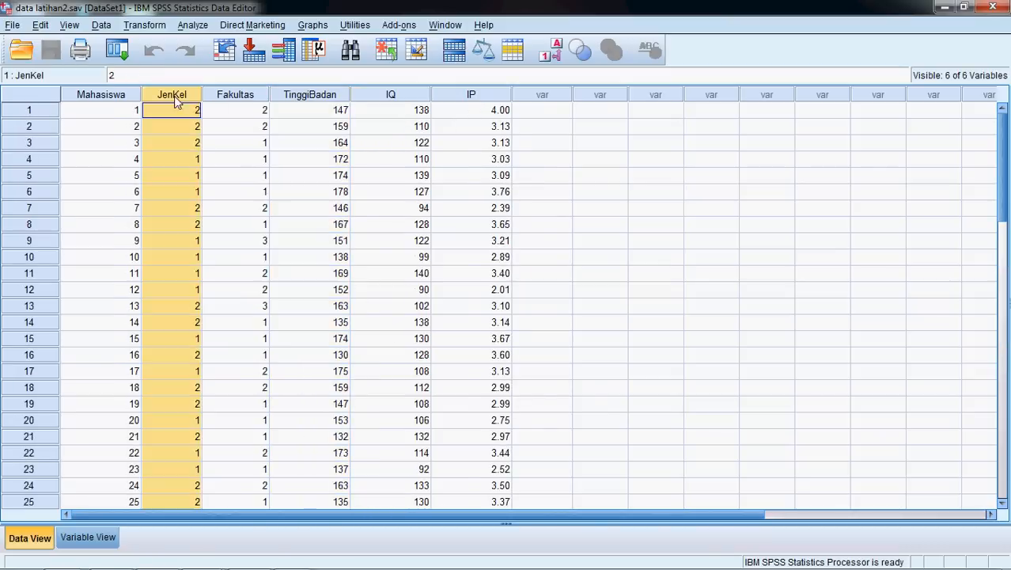
left_click(249, 97)
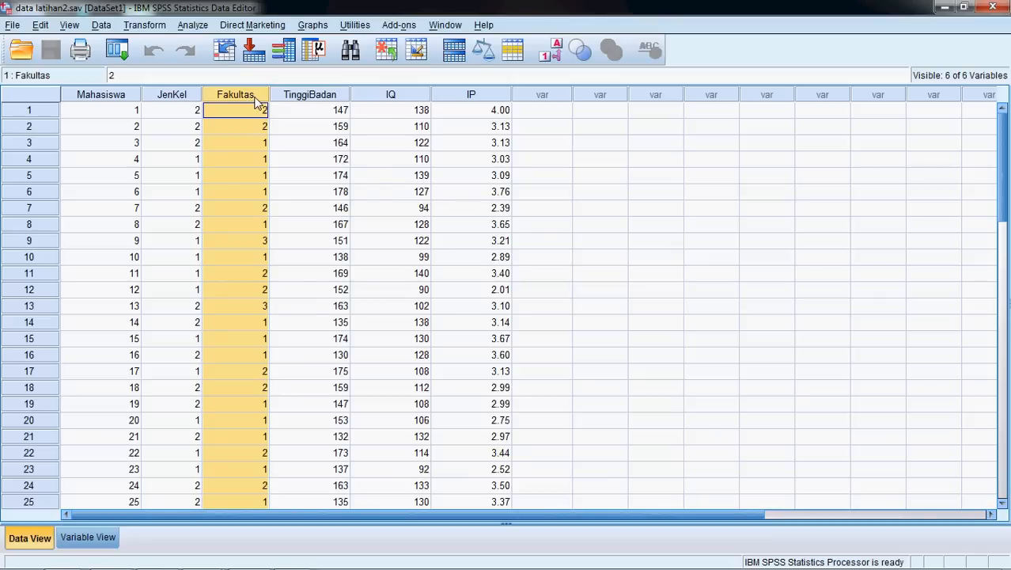
- Close the Output4 viewer document with the regression results without saving it
mouse_move(225, 562)
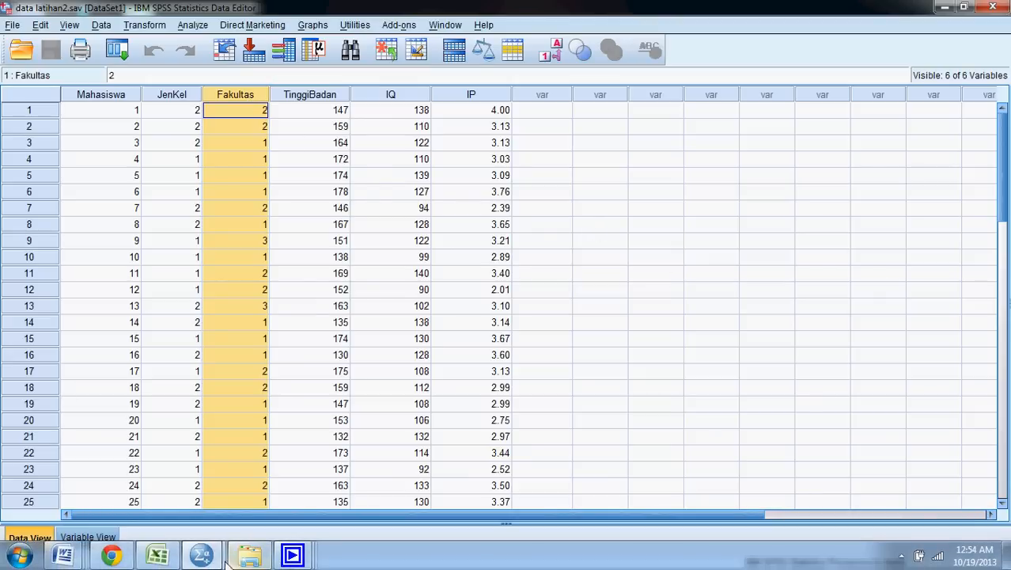
left_click(275, 506)
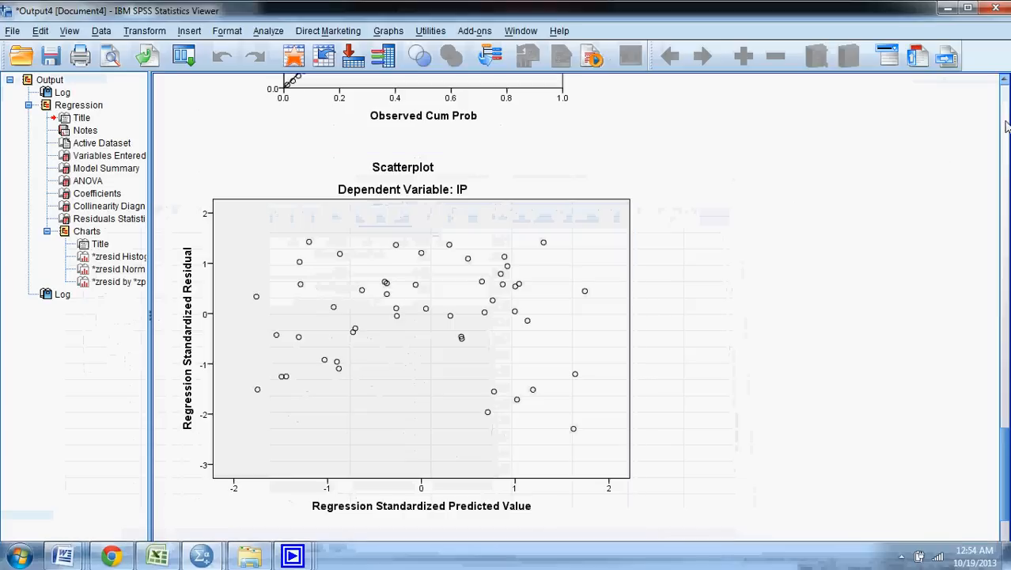
left_click(996, 7)
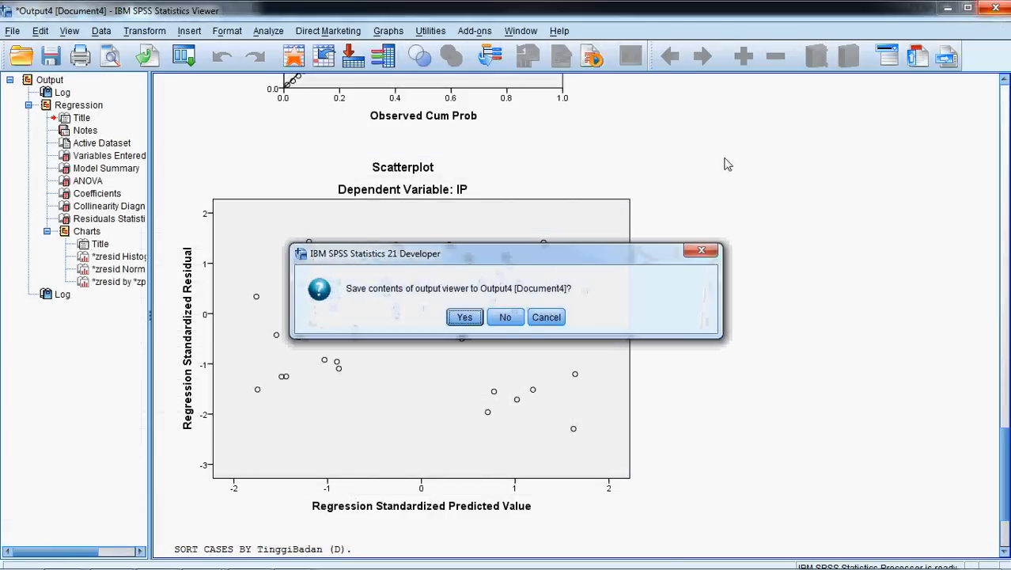
left_click(504, 317)
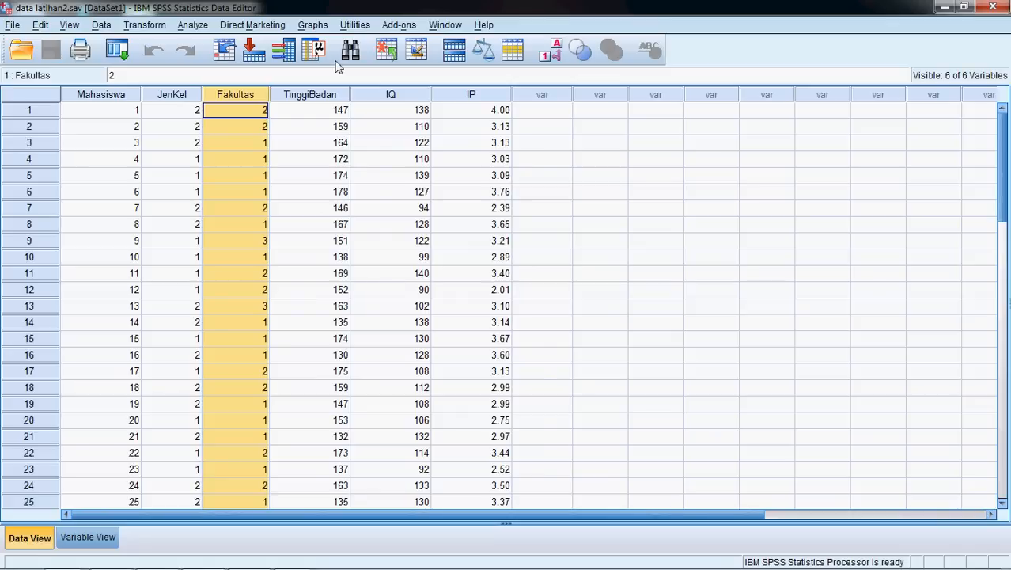
- Review the JenKel and Fakultas columns as the categorical variables for the frequency analysis
left_click(183, 98)
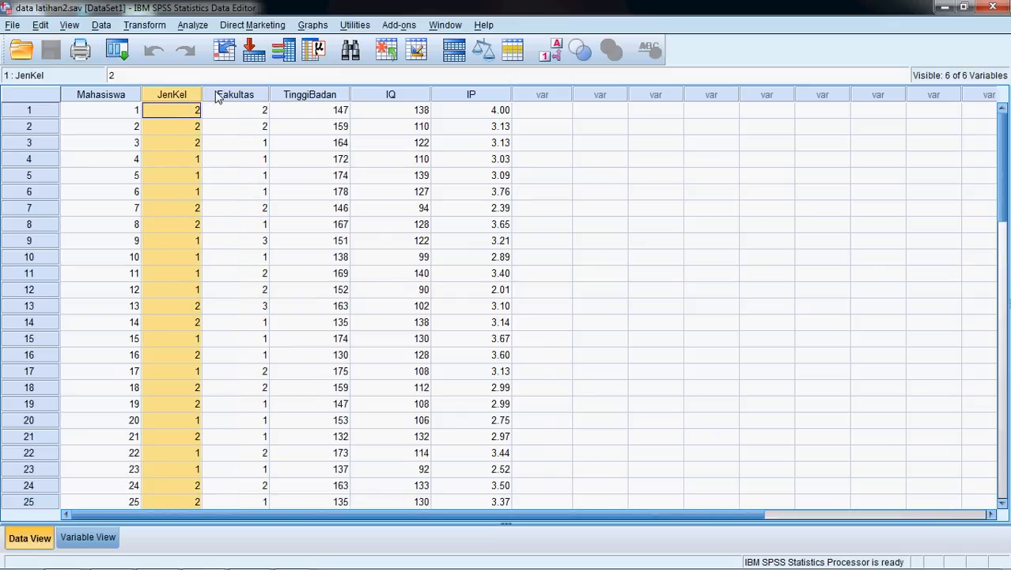
left_click(219, 96)
left_click(182, 99)
left_click(238, 98)
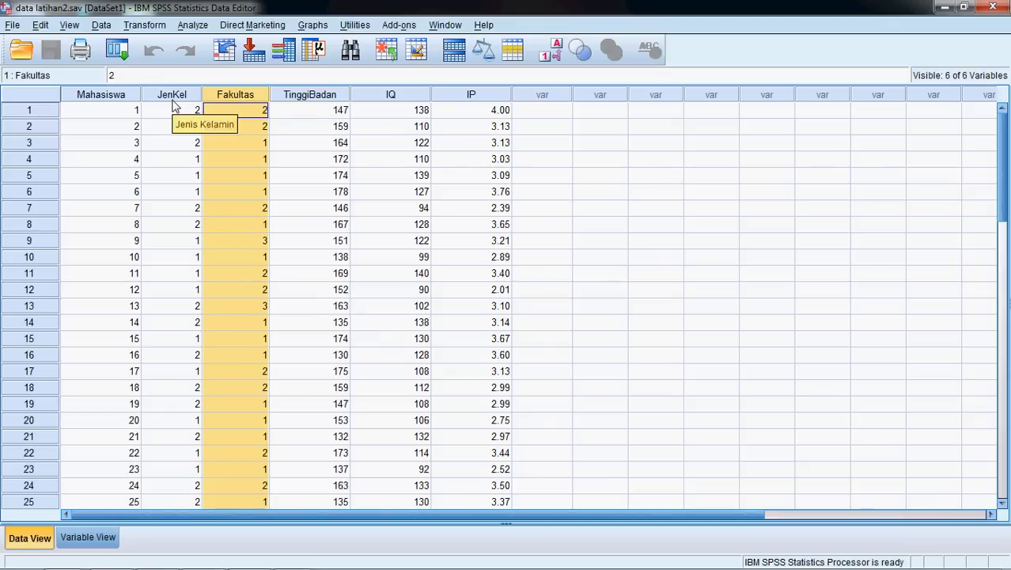
left_click(173, 98)
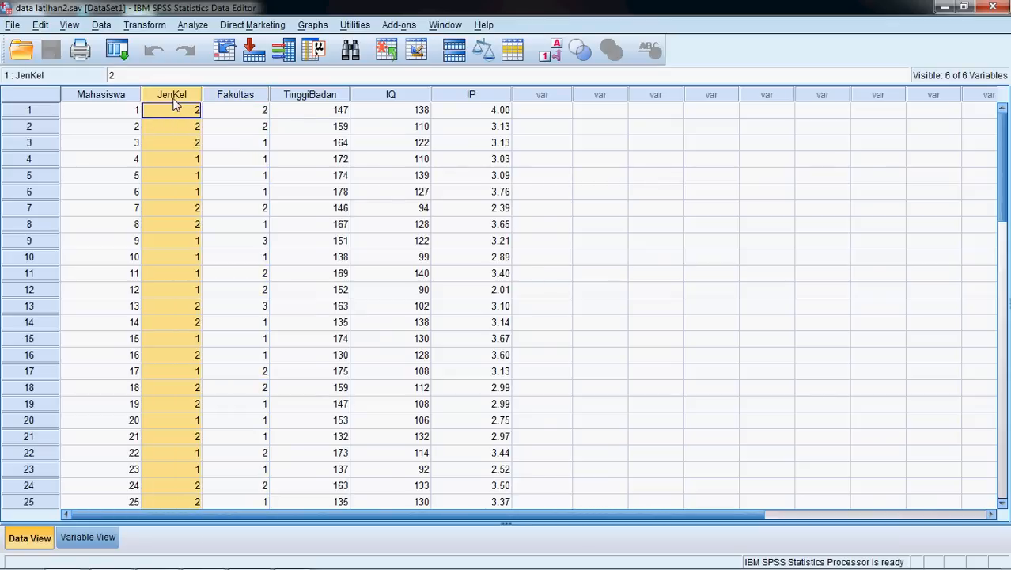
left_click(222, 98)
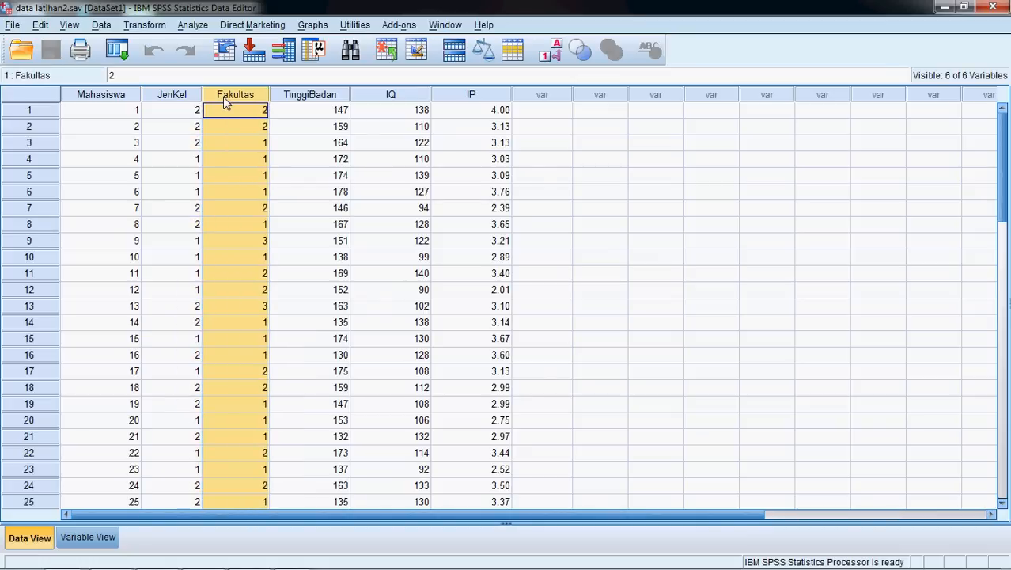
- Start a descriptive Frequencies analysis with Jenis Kelamin and Fakultas as the variables
left_click(197, 26)
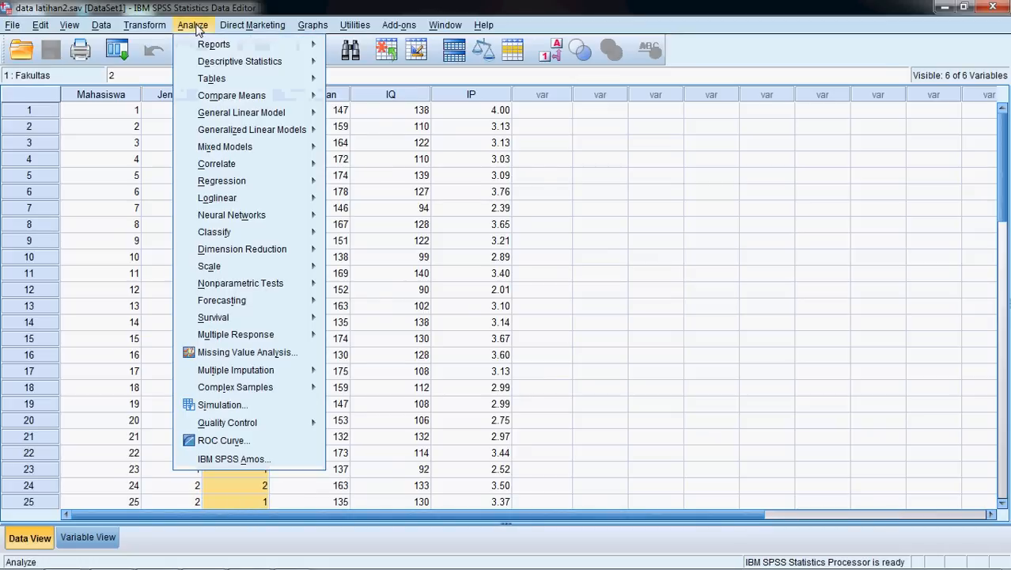
mouse_move(226, 63)
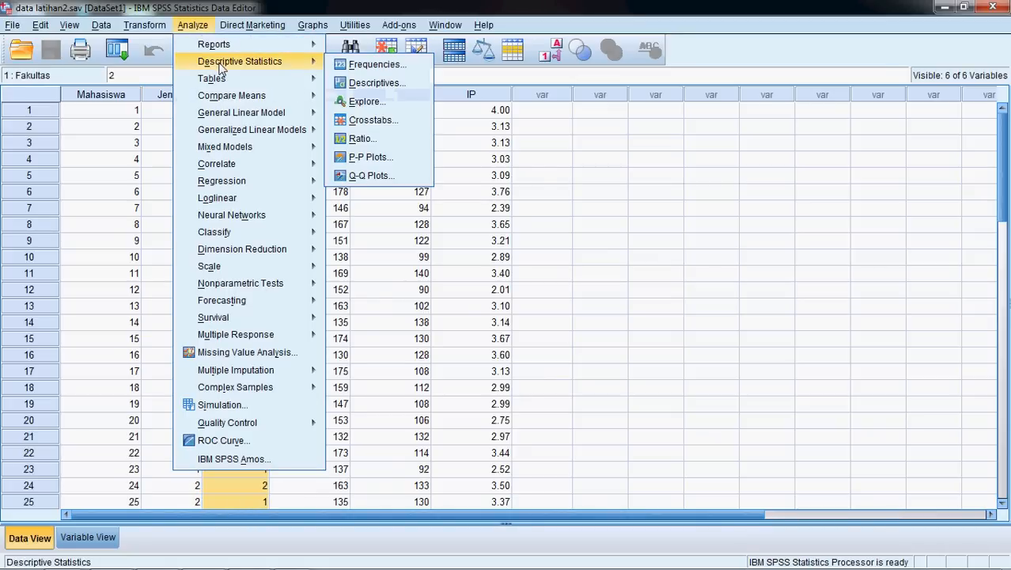
left_click(355, 65)
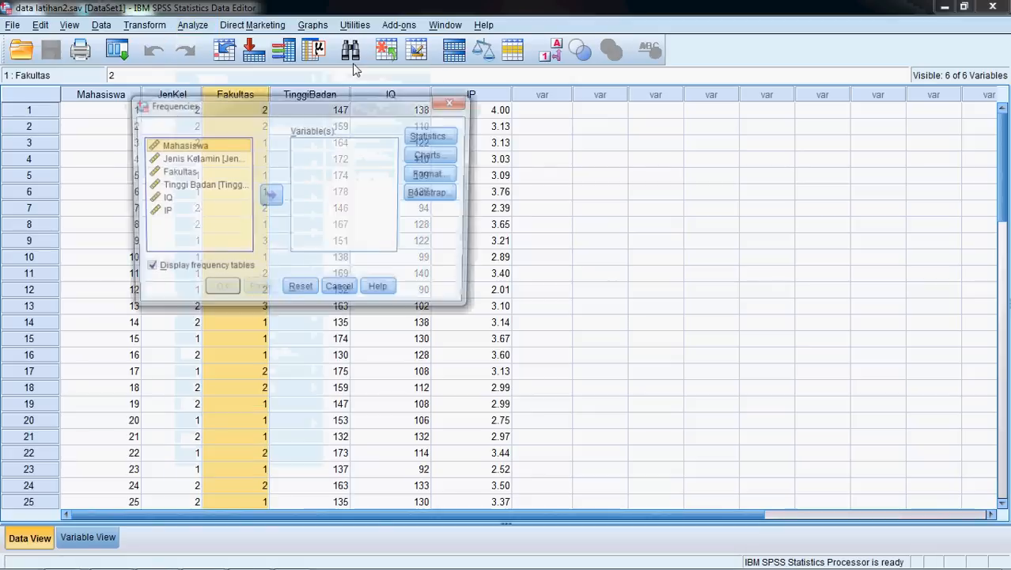
left_click_drag(340, 108, 633, 110)
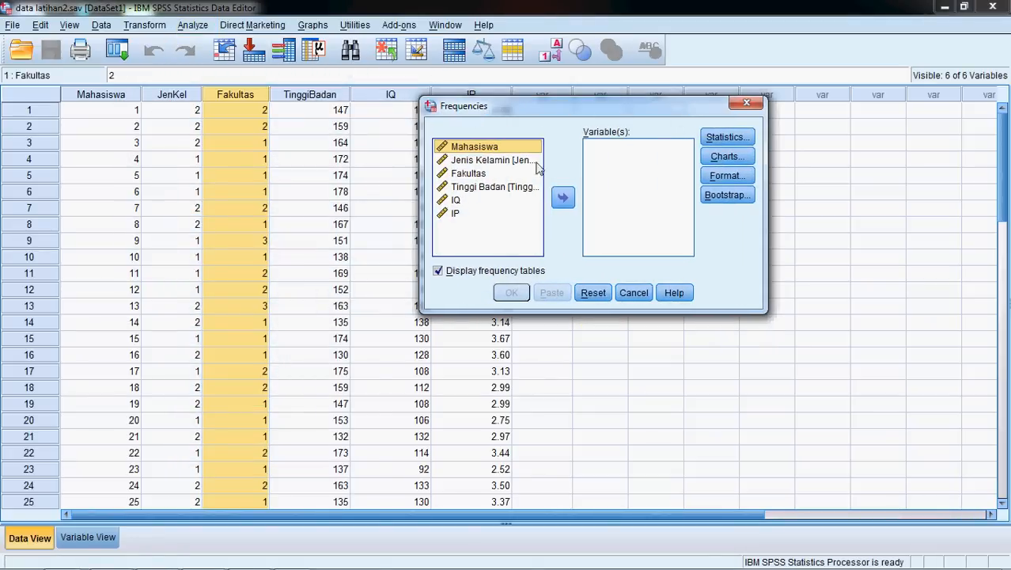
left_click(495, 162)
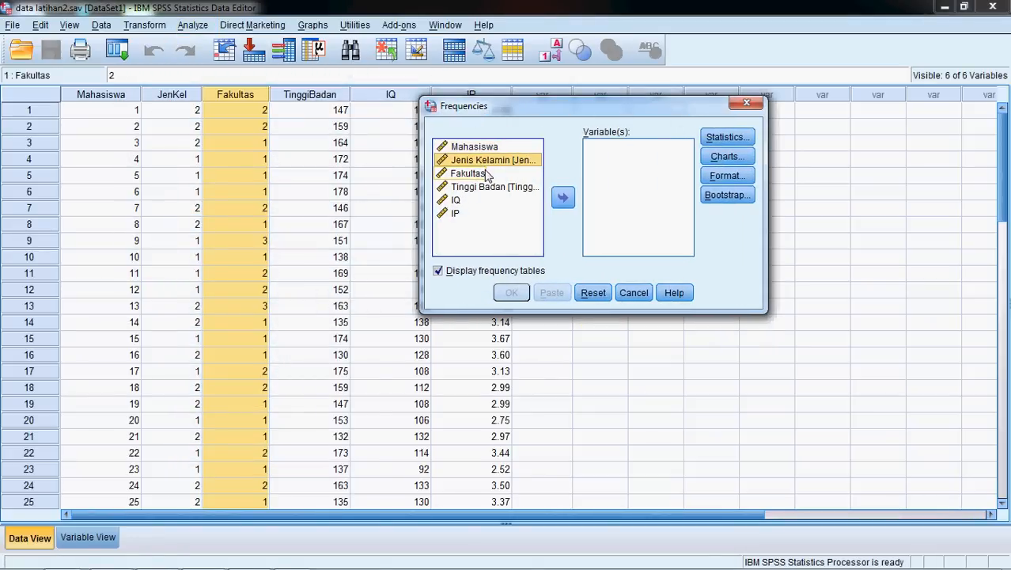
left_click(484, 174, "ctrl")
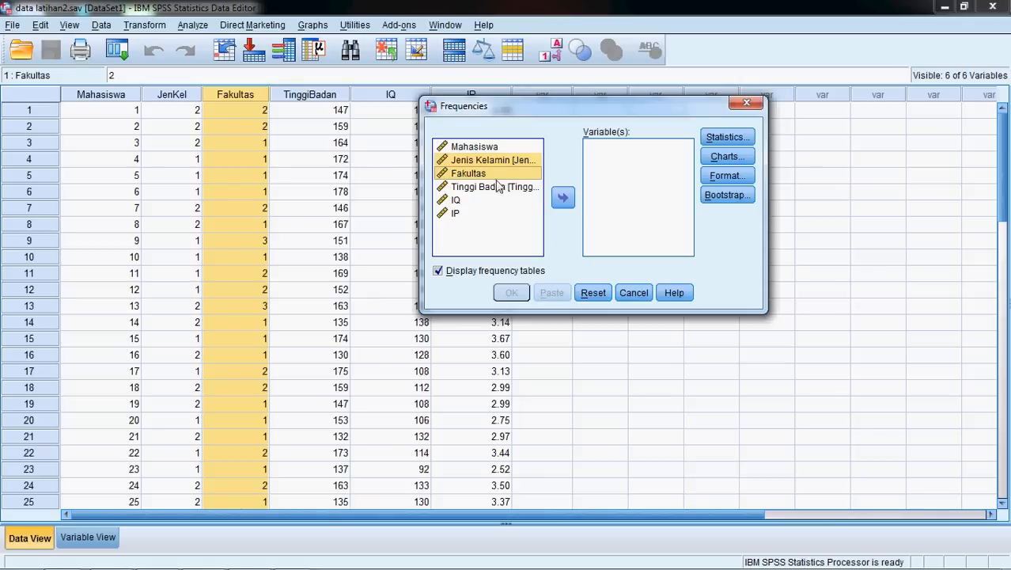
left_click(563, 201)
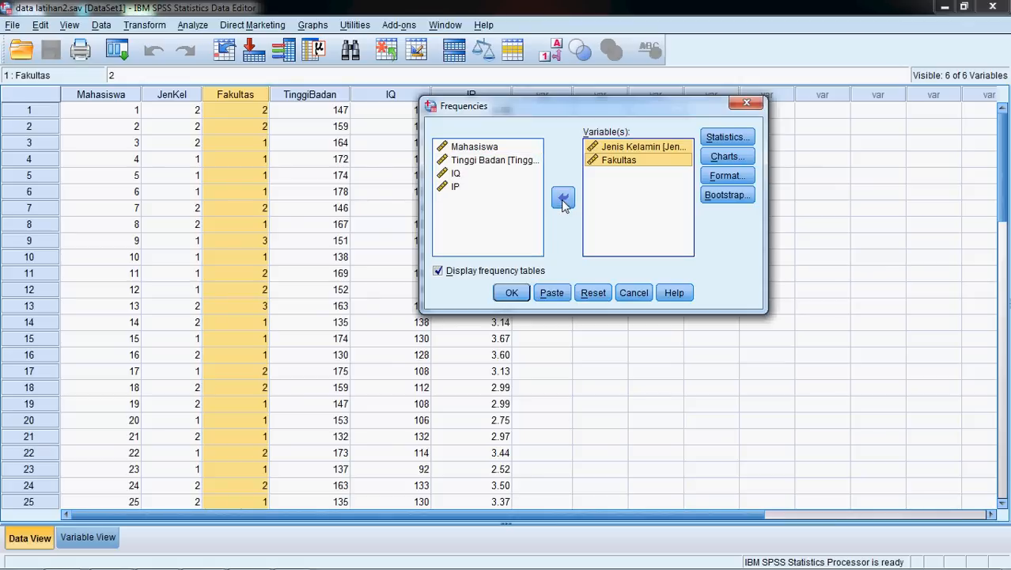
- Keep the frequency tables enabled, choose bar charts as the chart type, and run the Frequencies analysis
left_click(438, 271)
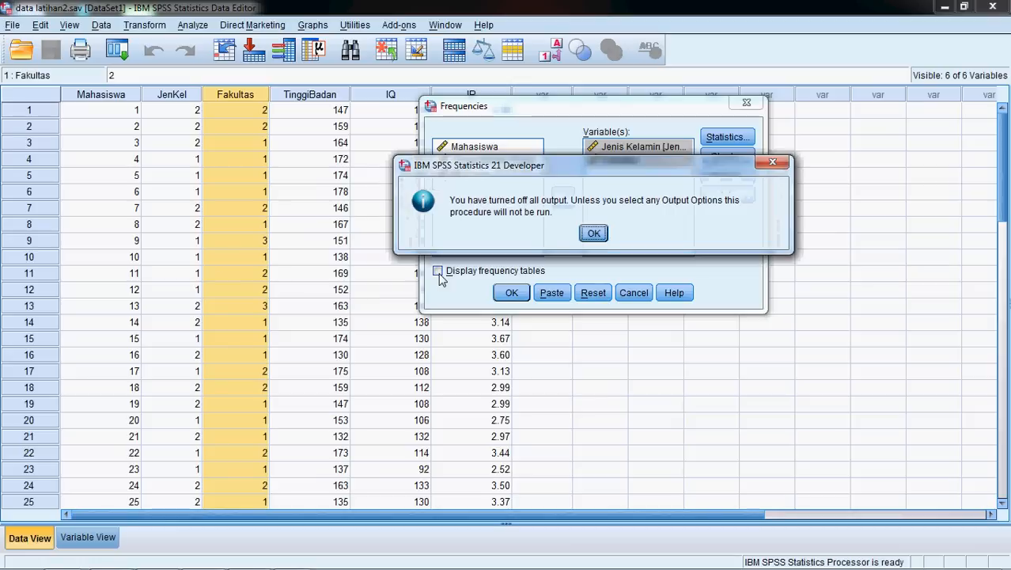
left_click(594, 233)
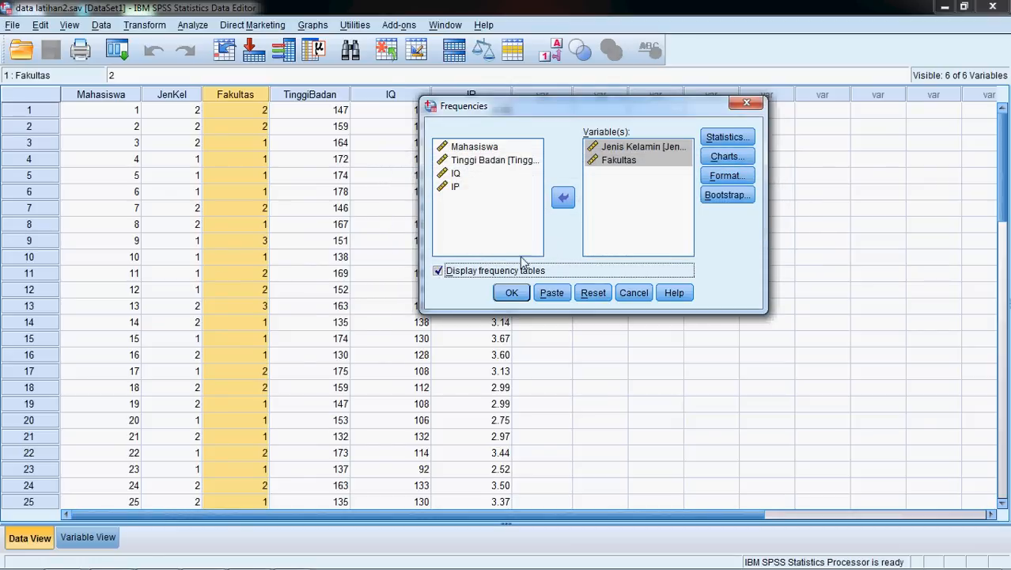
left_click(735, 157)
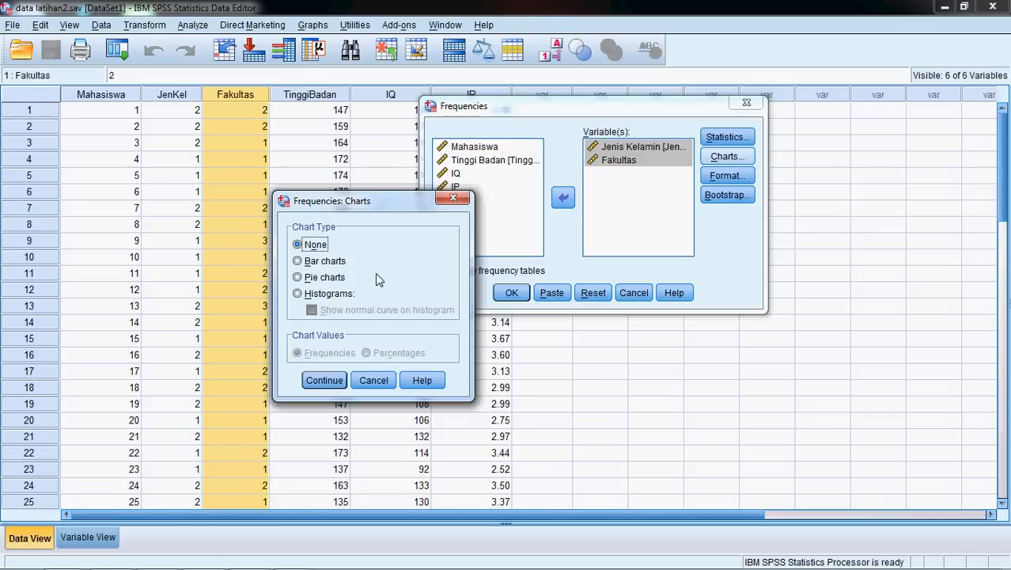
left_click(298, 262)
left_click(317, 380)
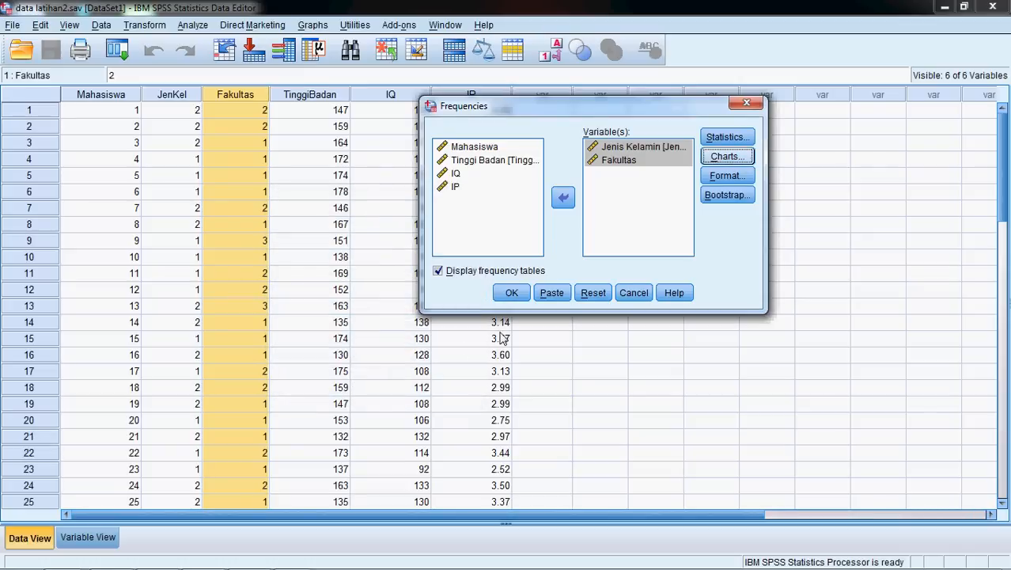
left_click(512, 293)
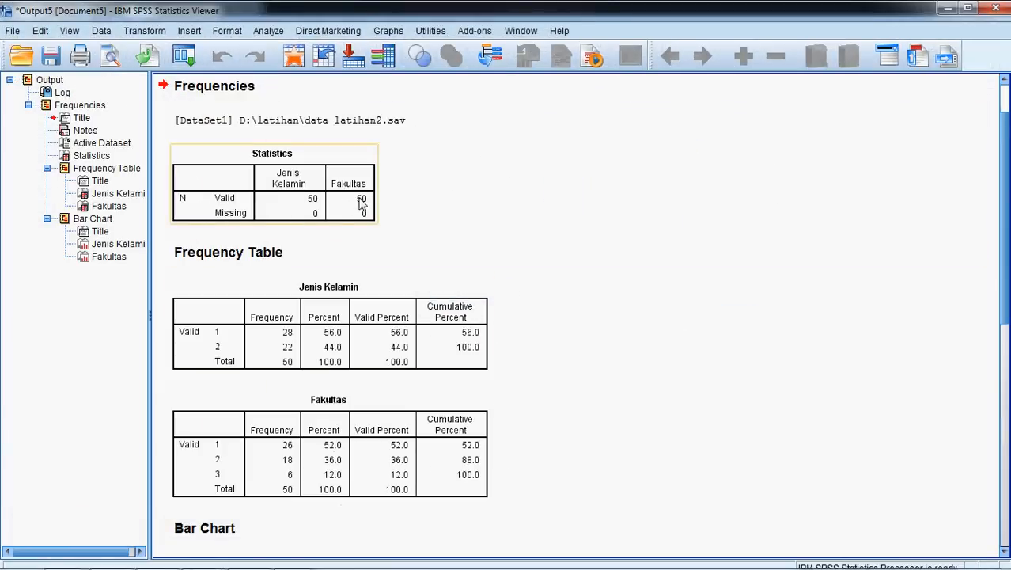
- Review the Jenis Kelamin and Fakultas frequency tables and the Jenis Kelamin bar chart in the output
scroll(404, 219, "down", 3)
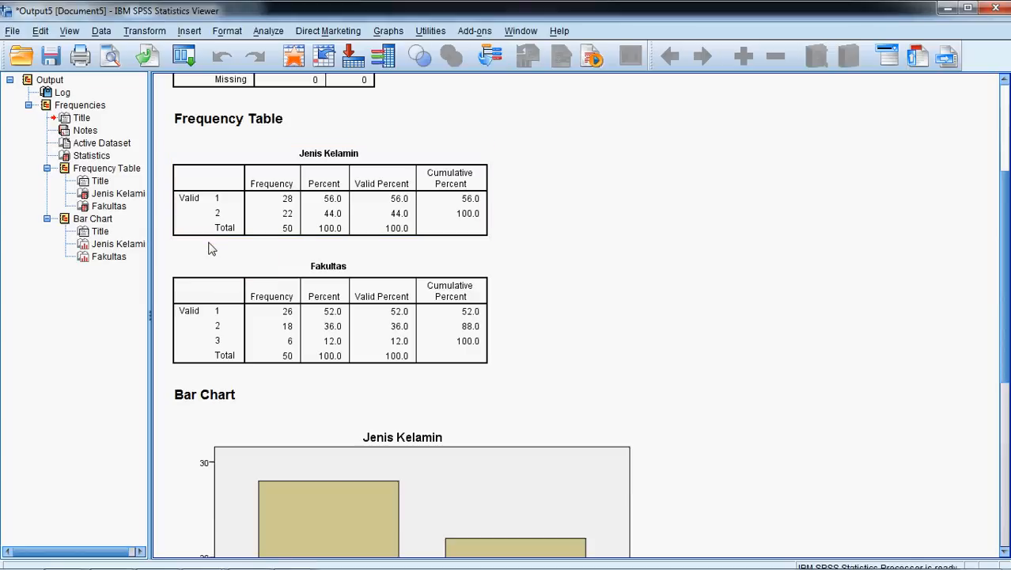
scroll(271, 328, "down", 5)
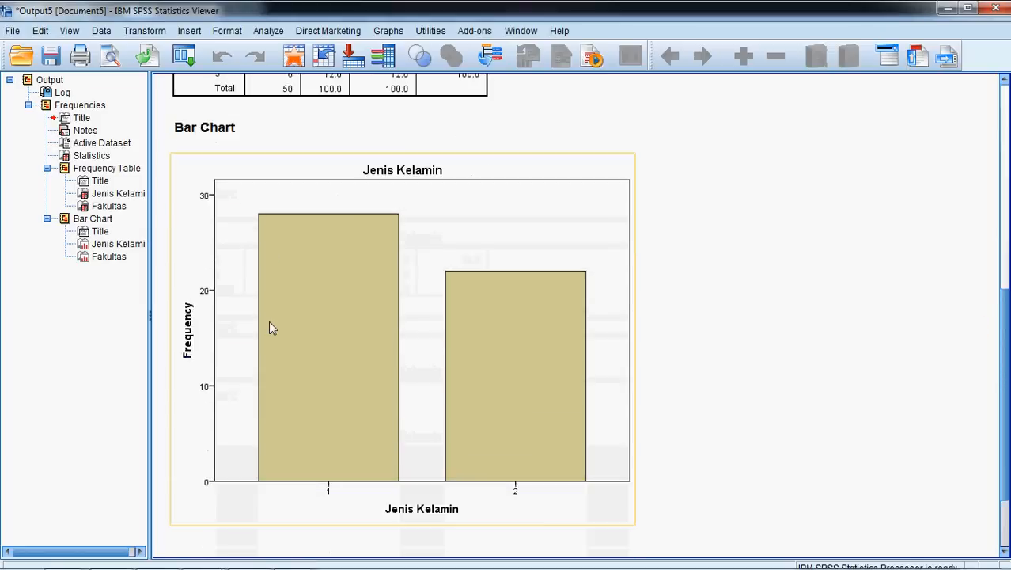
scroll(270, 327, "up", 6)
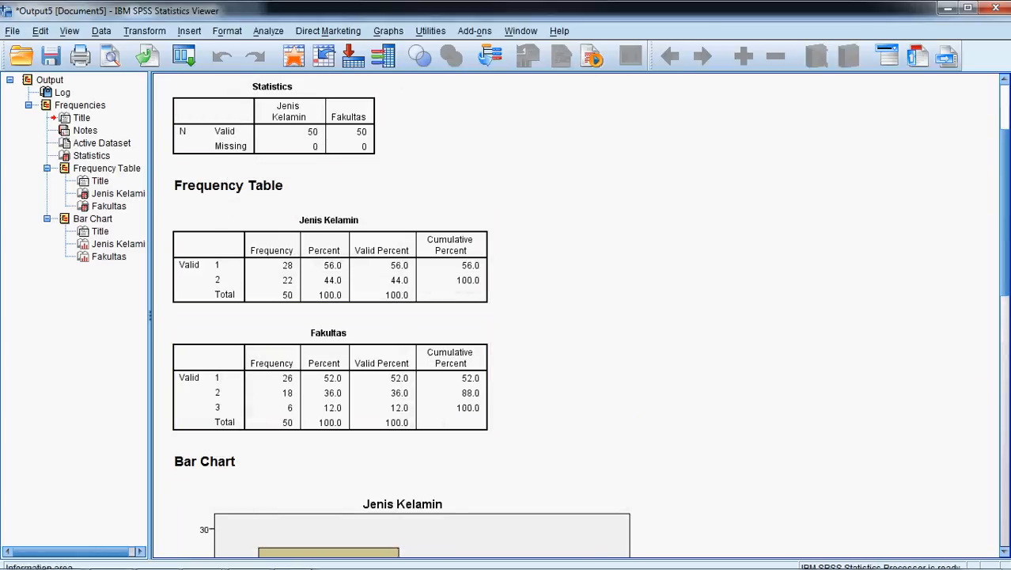
- Return to the data latihan2.sav dataset, show its variable definitions, and widen the Label column slightly
mouse_move(204, 557)
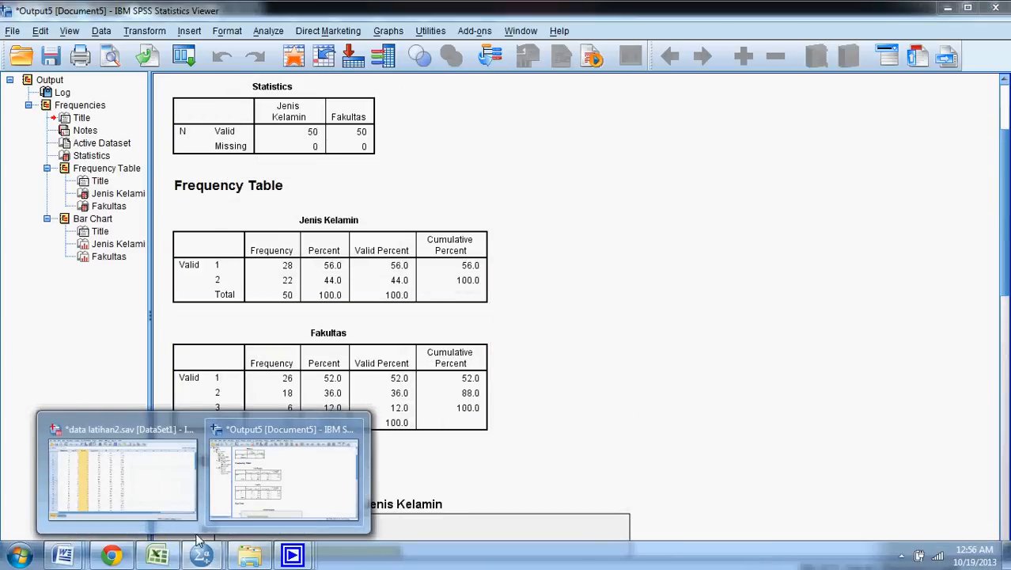
left_click(167, 506)
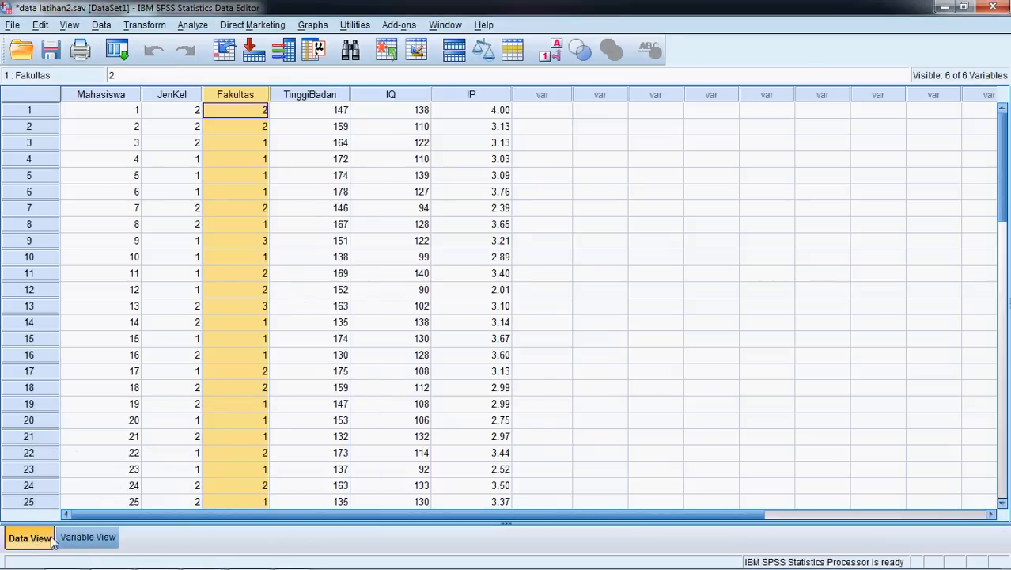
left_click(86, 539)
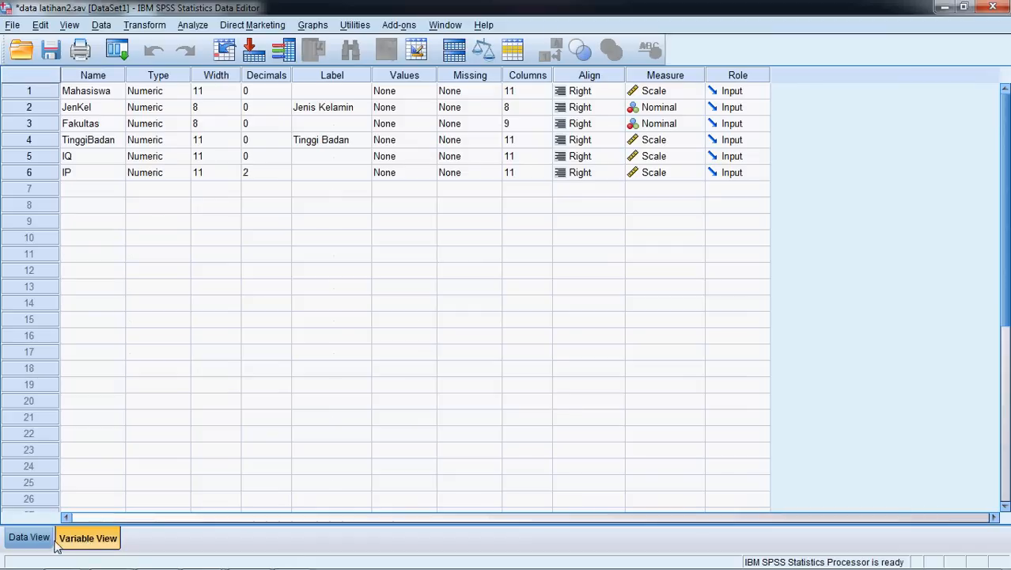
left_click(23, 538)
left_click(103, 542)
left_click_drag(371, 75, 386, 76)
- Define the value labels of JenKel as 1 = Laki-laki and 2 = Perempuan
left_click(367, 110)
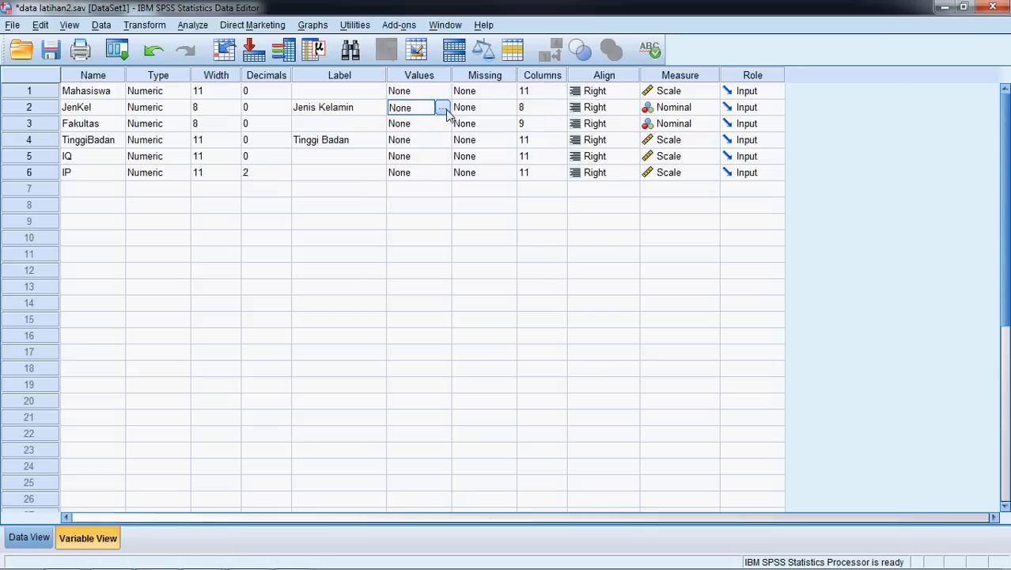
left_click(444, 109)
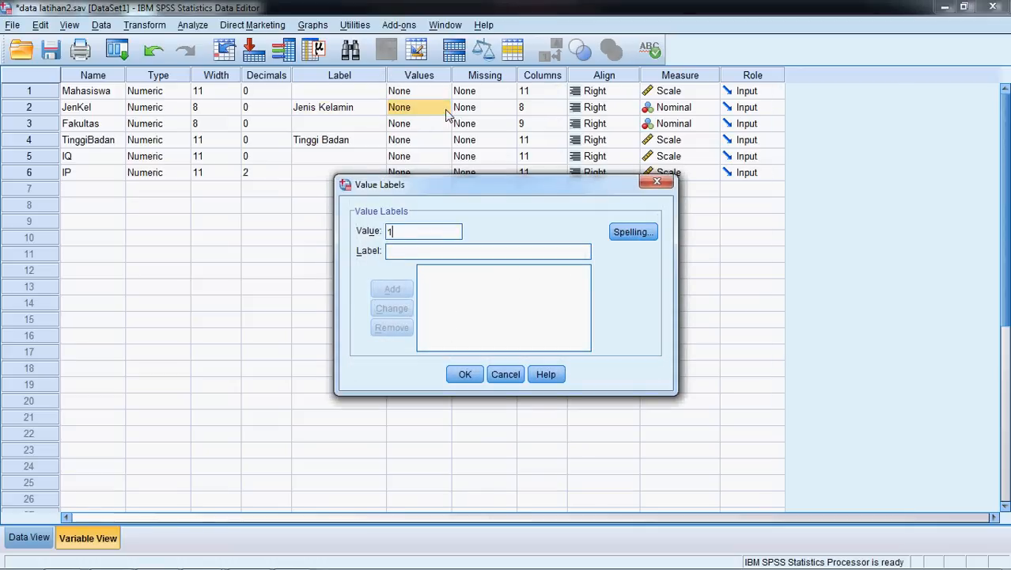
type("Laki-laki")
left_click(389, 290)
type("2")
key("Tab")
type("Perempuan")
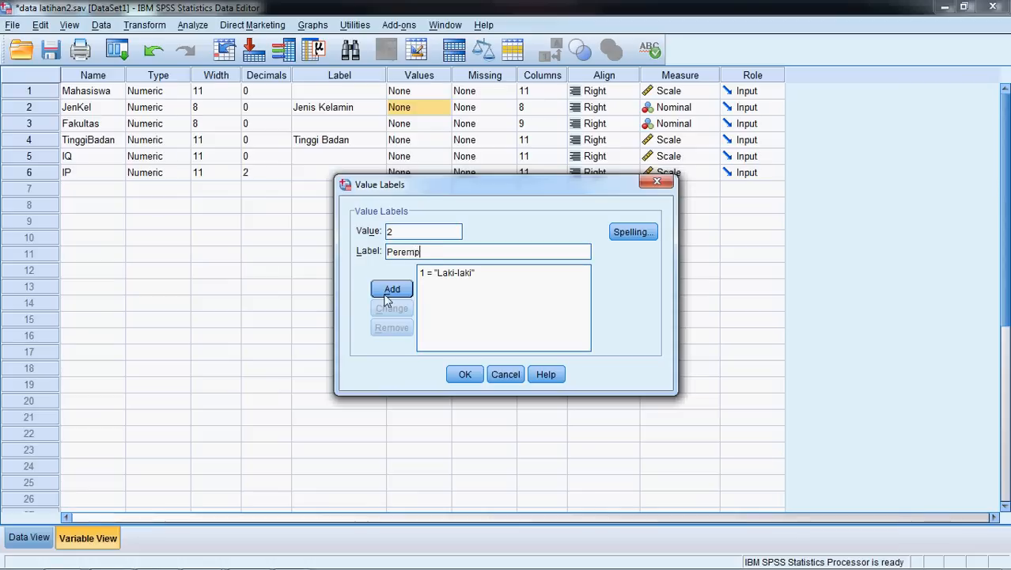
left_click(386, 292)
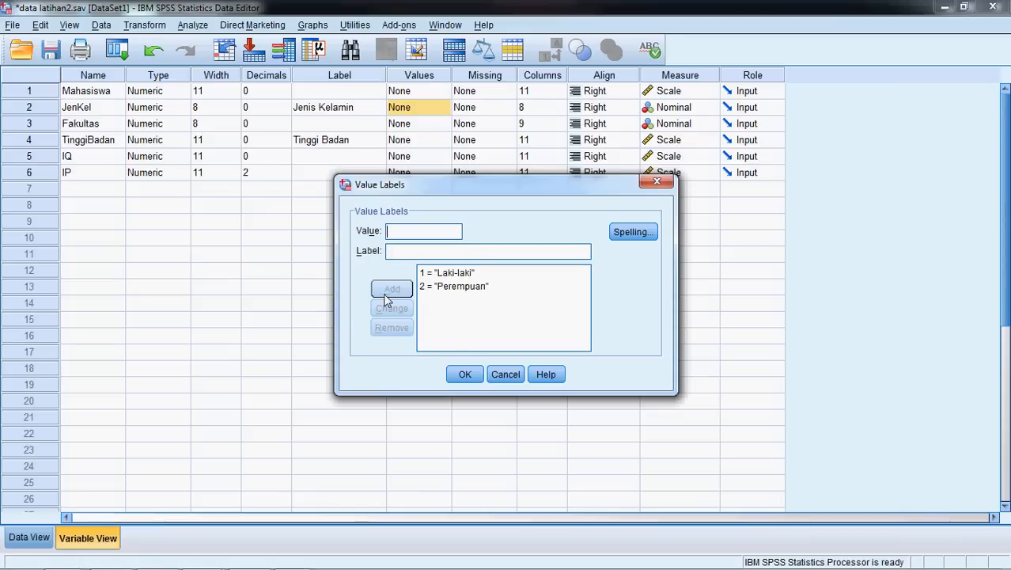
left_click(464, 374)
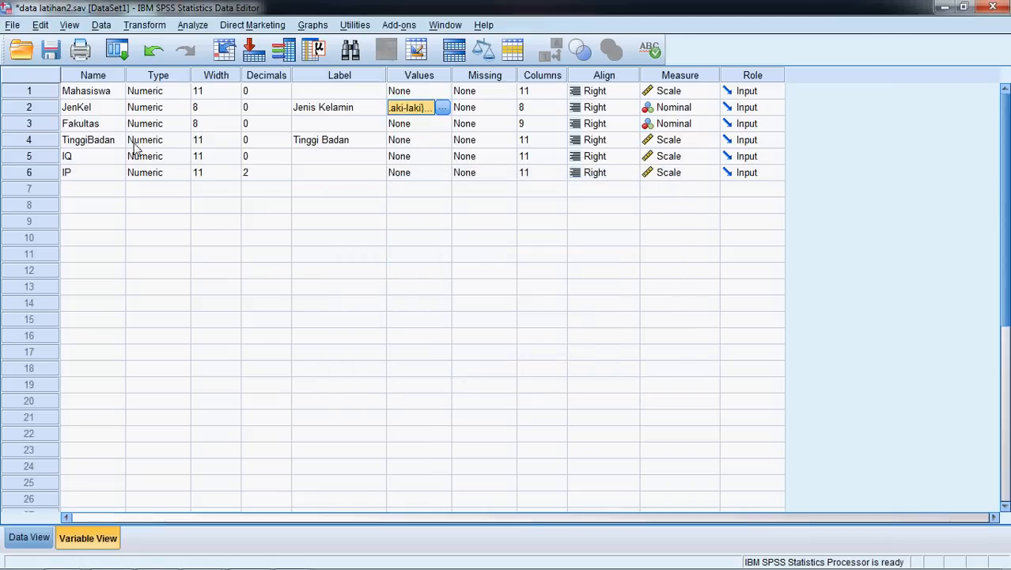
- Define the value labels of Fakultas as 1 = Ekonomi, 2 = Teknik and 3 = Hukum
left_click(433, 125)
left_click(441, 125)
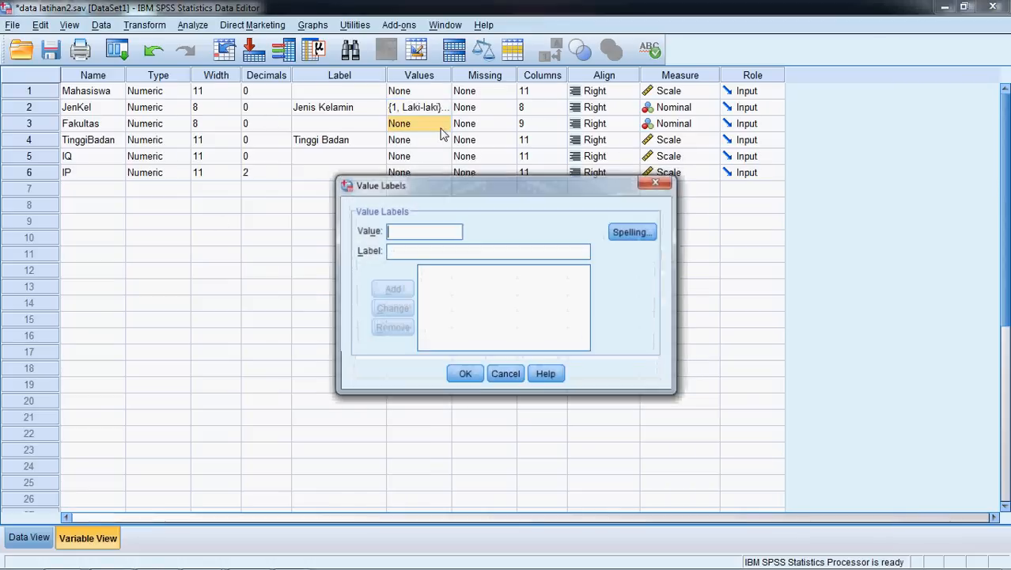
type("1")
key("Tab")
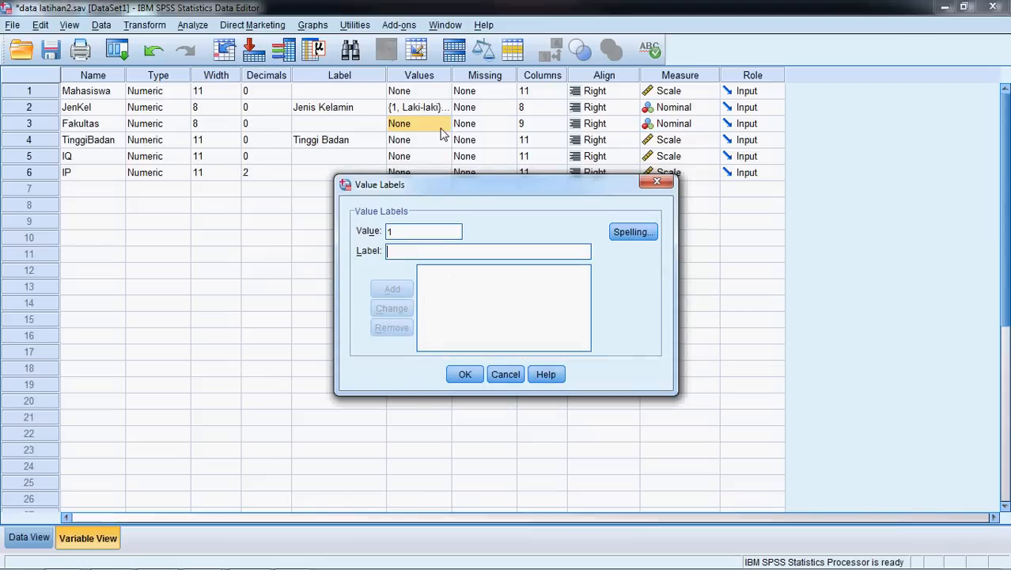
type("E")
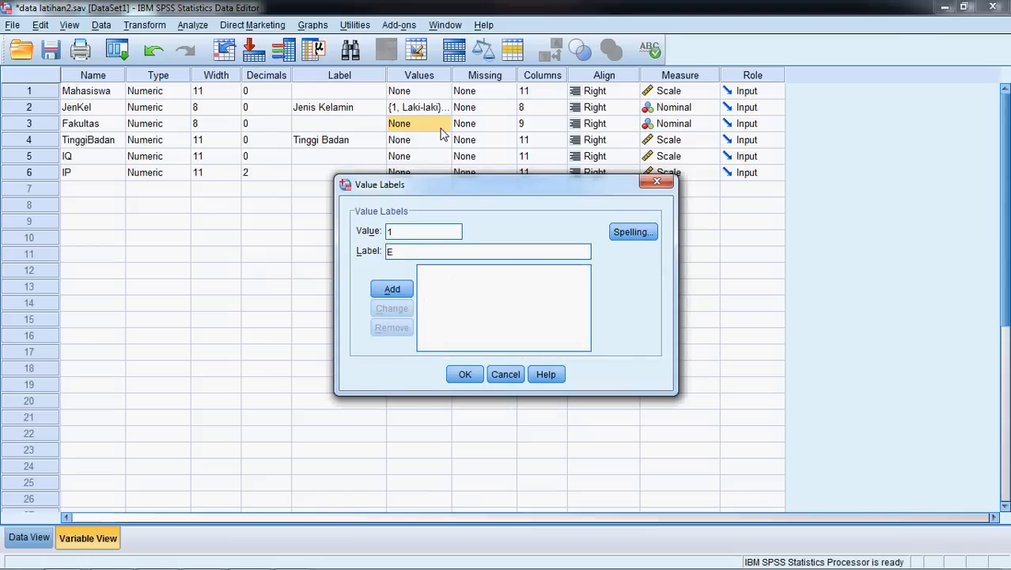
type("konomi")
left_click(378, 293)
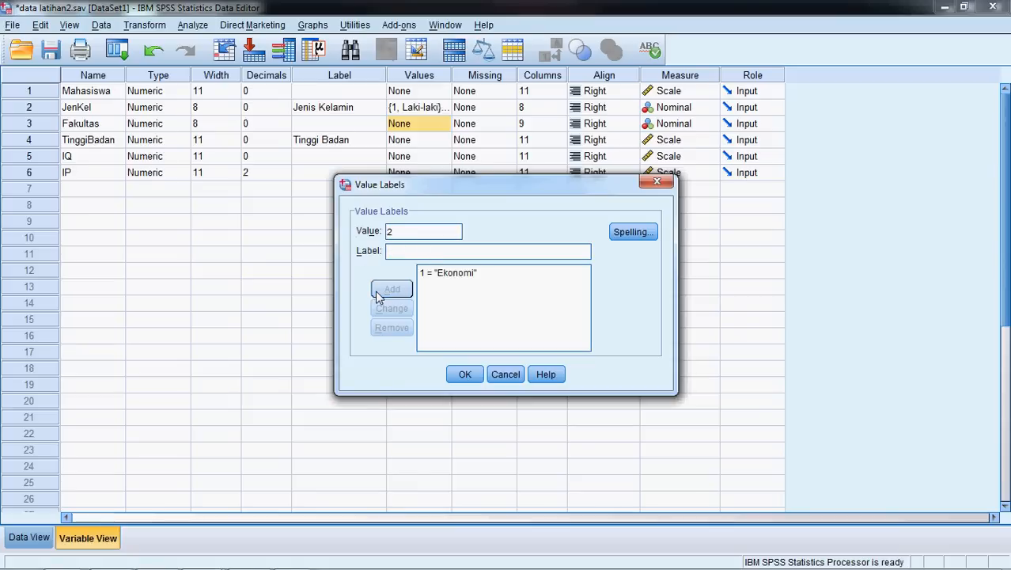
type("Teknik")
left_click(388, 293)
type("Hukum")
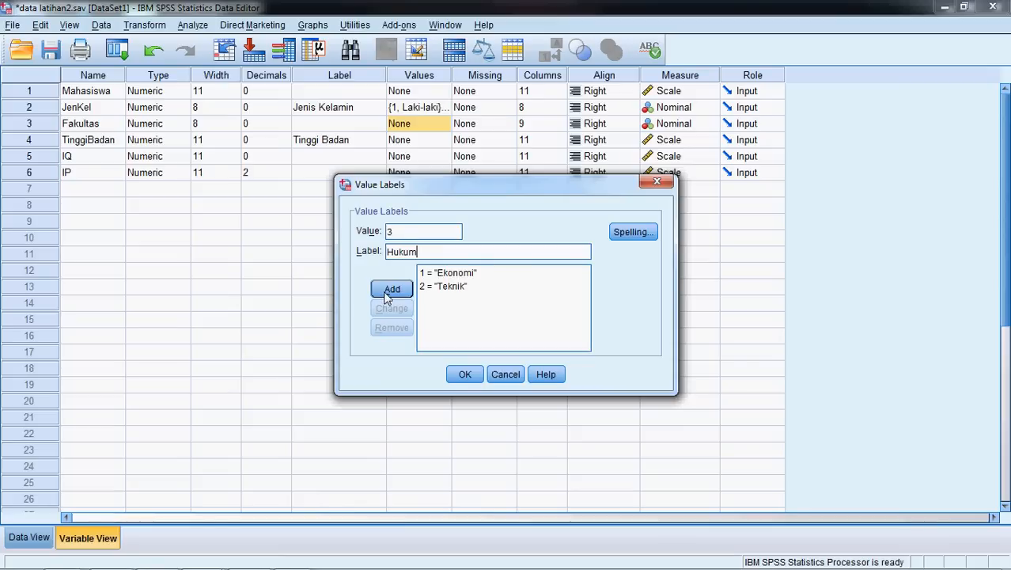
left_click(390, 290)
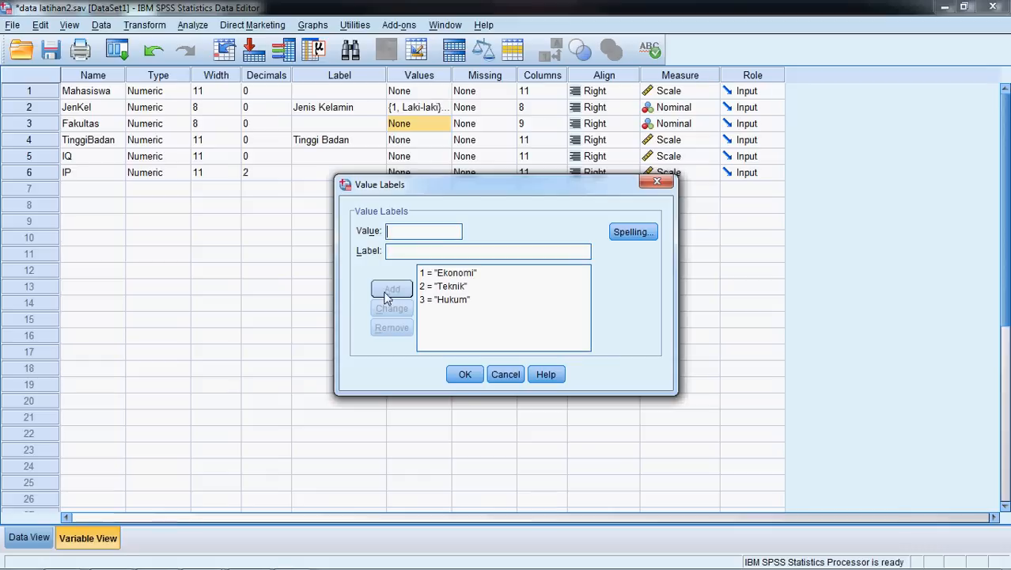
left_click(466, 375)
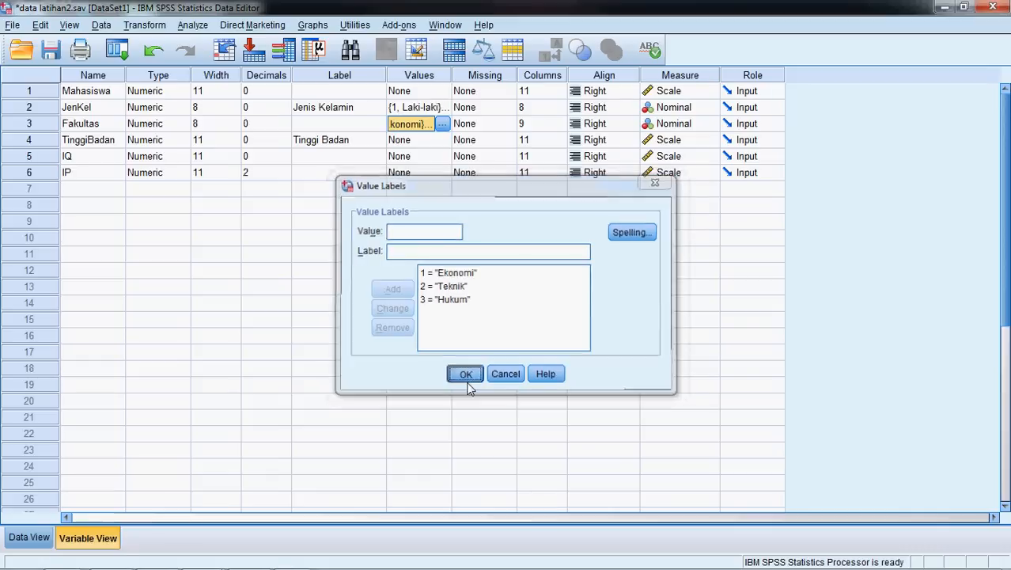
- Check the value labels defined for JenKel and Fakultas without changing them, and return to the data records
left_click(433, 106)
left_click(444, 107)
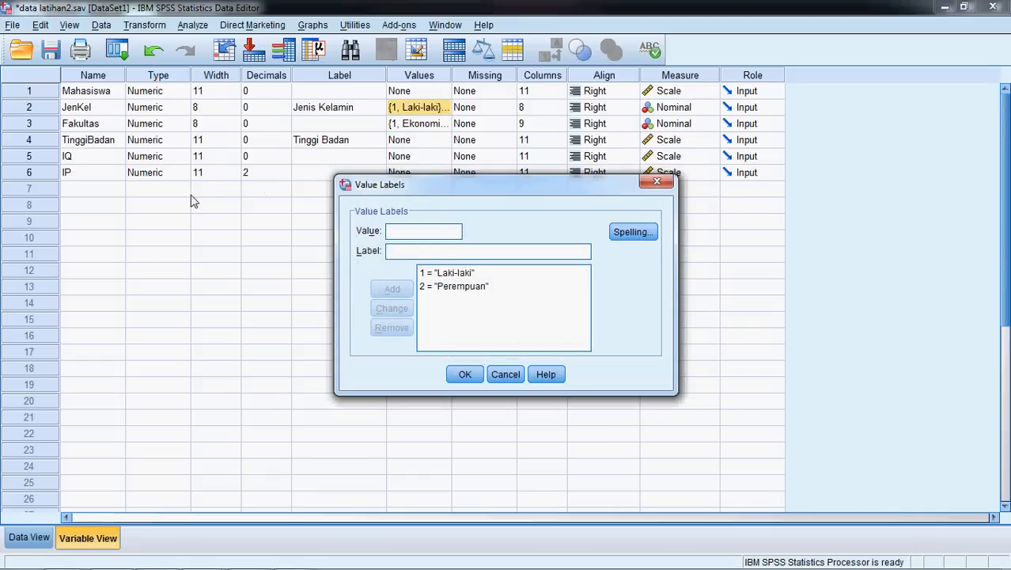
left_click(511, 376)
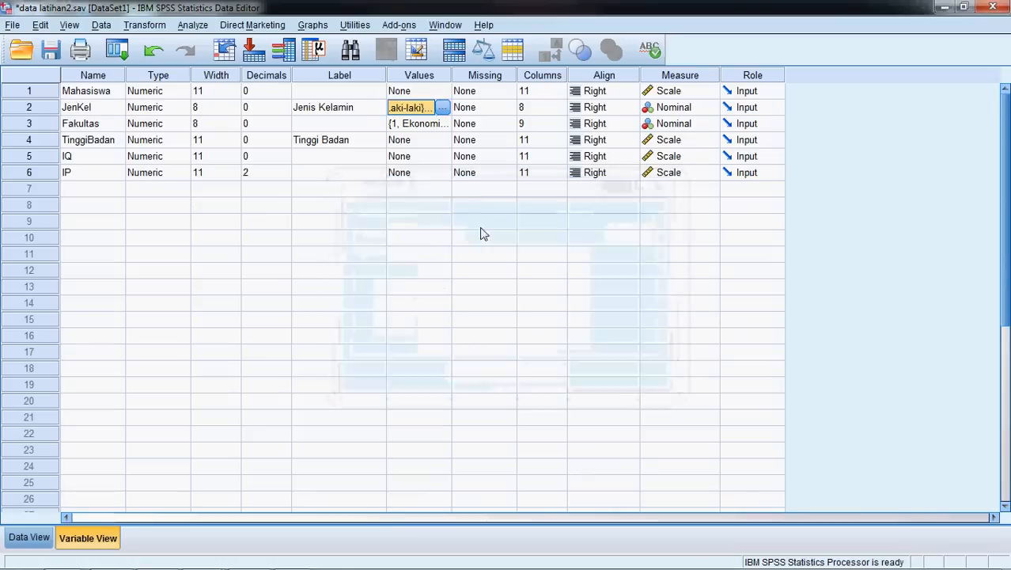
left_click(427, 123)
left_click(443, 123)
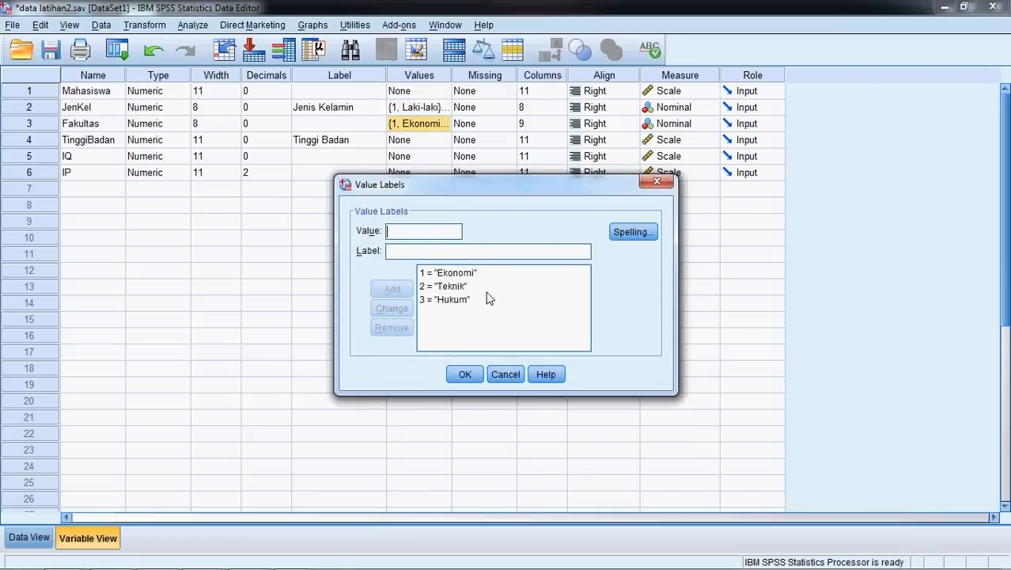
left_click(505, 374)
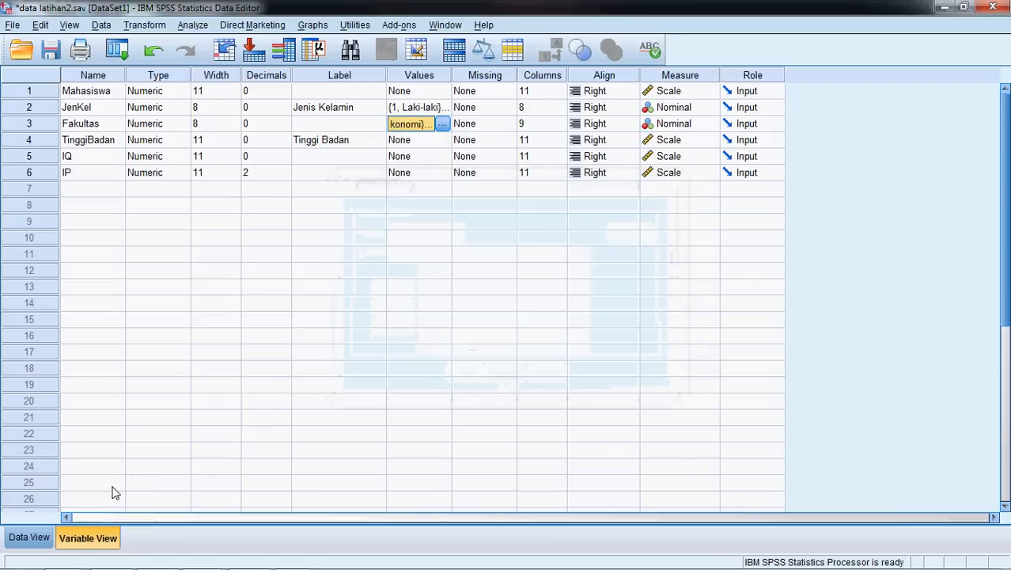
left_click(29, 538)
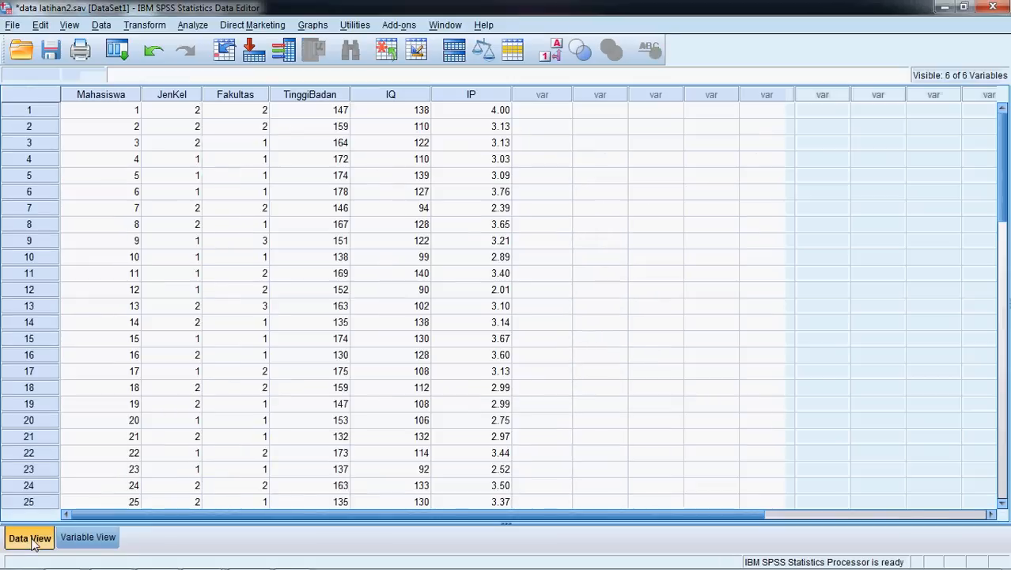
- Rerun the Frequencies analysis on Jenis Kelamin and Fakultas with the frequency tables and bar charts kept enabled
left_click(193, 26)
mouse_move(206, 61)
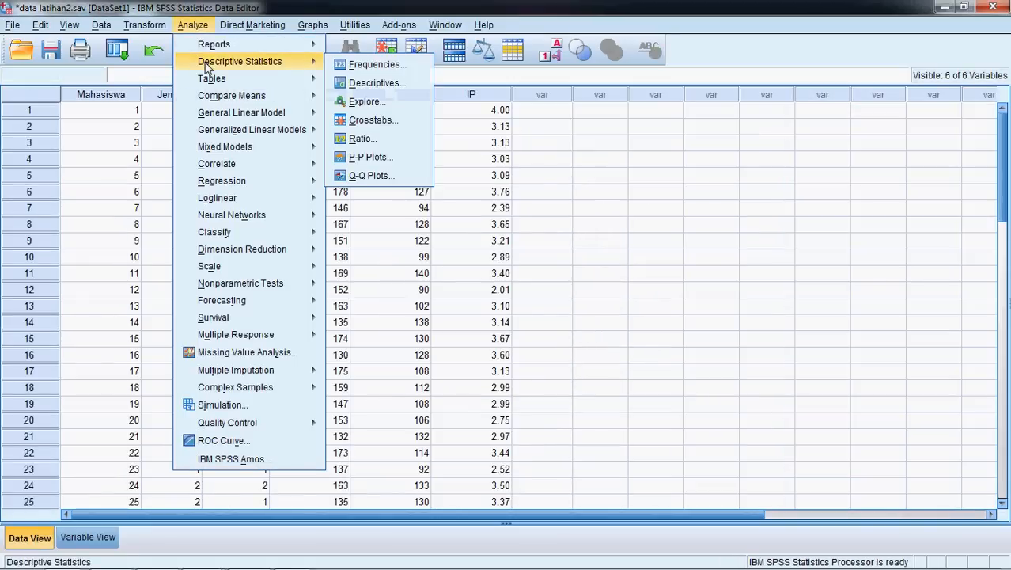
left_click(360, 69)
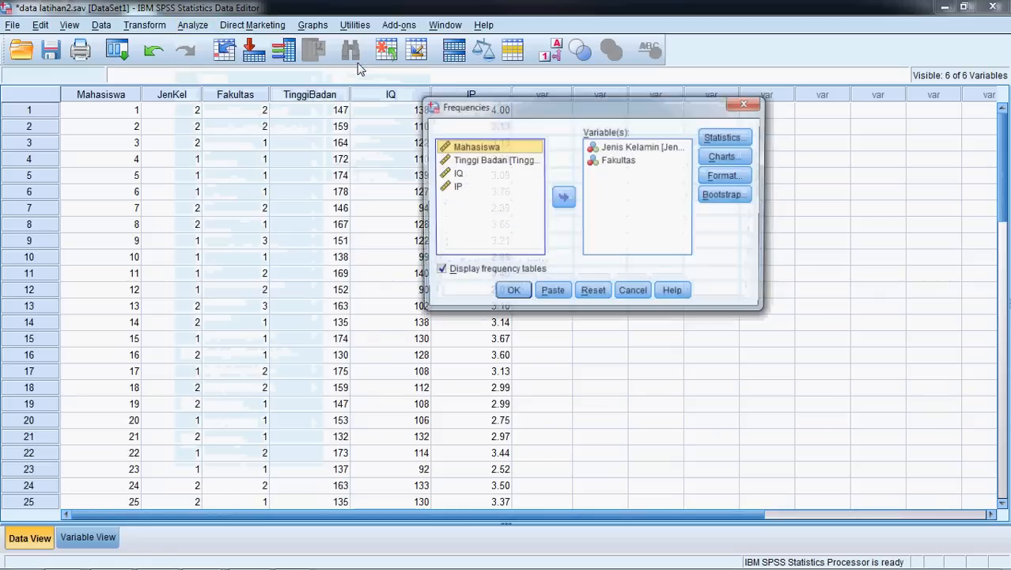
left_click(471, 255)
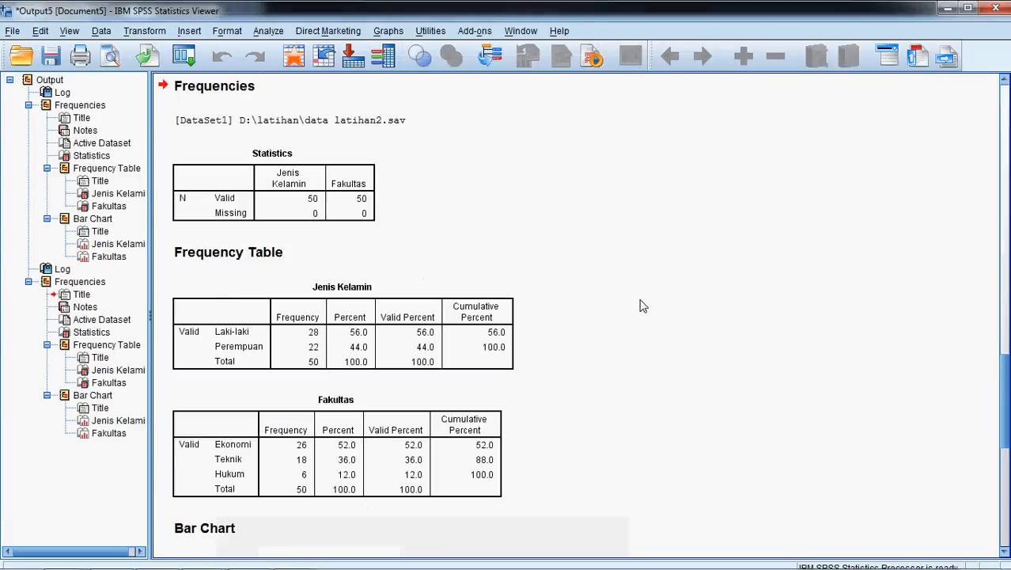
- Compare the new frequency tables and bar charts, with labelled categories, against the earlier output that uses numeric codes
left_click(342, 229)
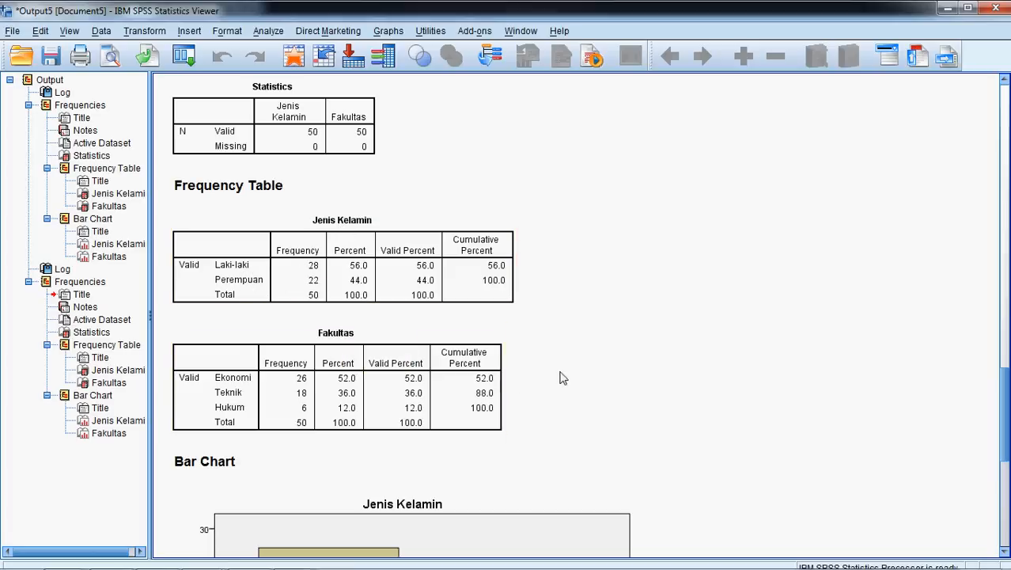
scroll(600, 329, "up", 3)
scroll(600, 329, "up", 3)
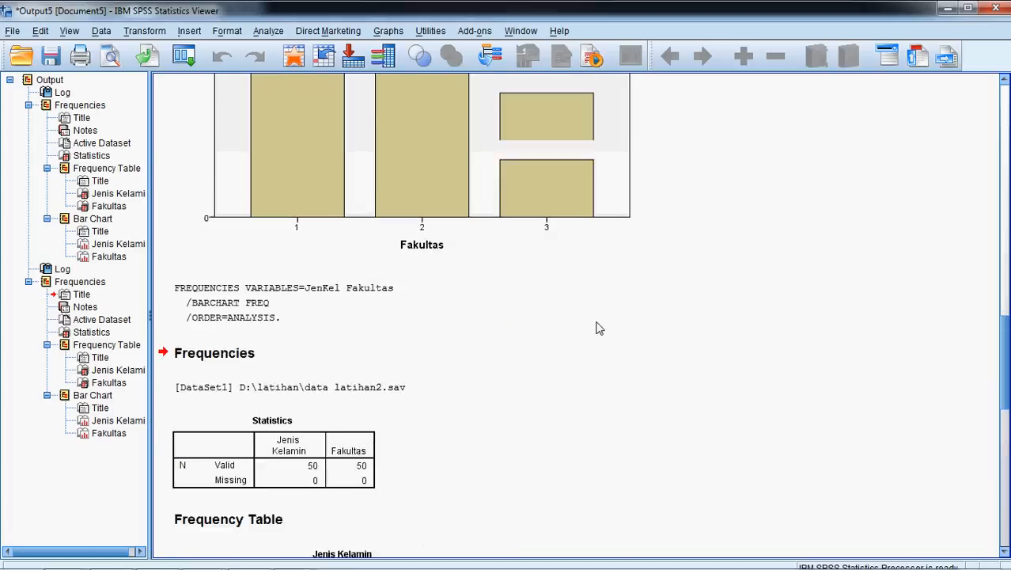
scroll(596, 327, "up", 15)
scroll(309, 370, "down", 2)
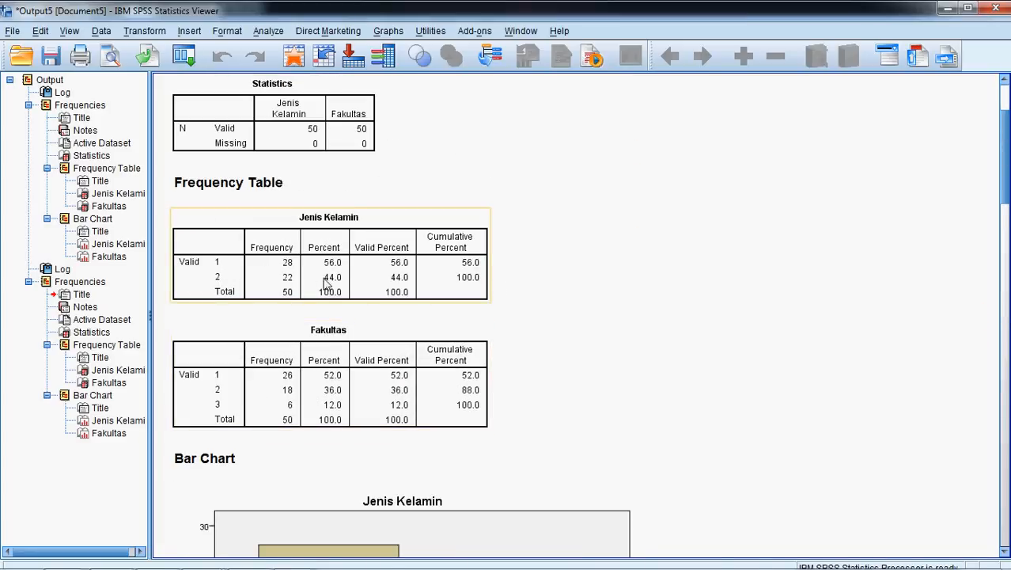
scroll(402, 301, "down", 15)
scroll(389, 301, "down", 8)
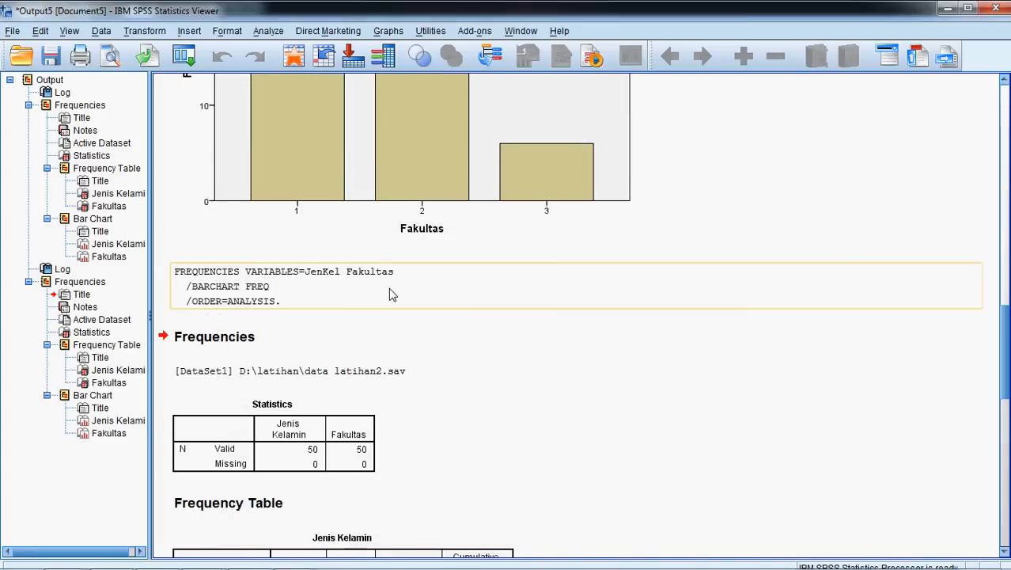
scroll(391, 300, "down", 3)
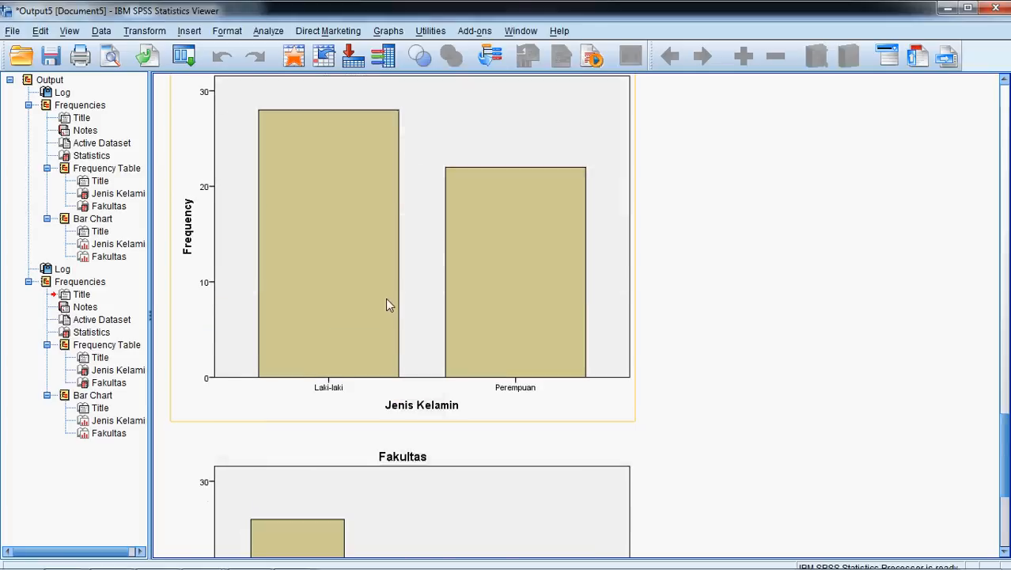
scroll(385, 298, "up", 1)
scroll(384, 303, "up", 5)
scroll(384, 315, "down", 5)
scroll(384, 309, "down", 3)
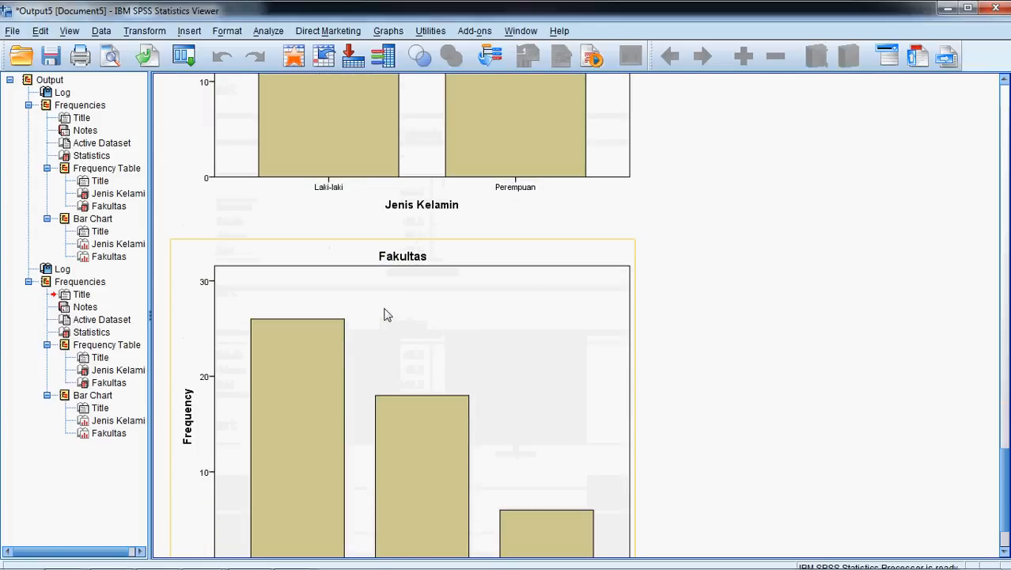
scroll(384, 310, "up", 6)
scroll(385, 312, "up", 5)
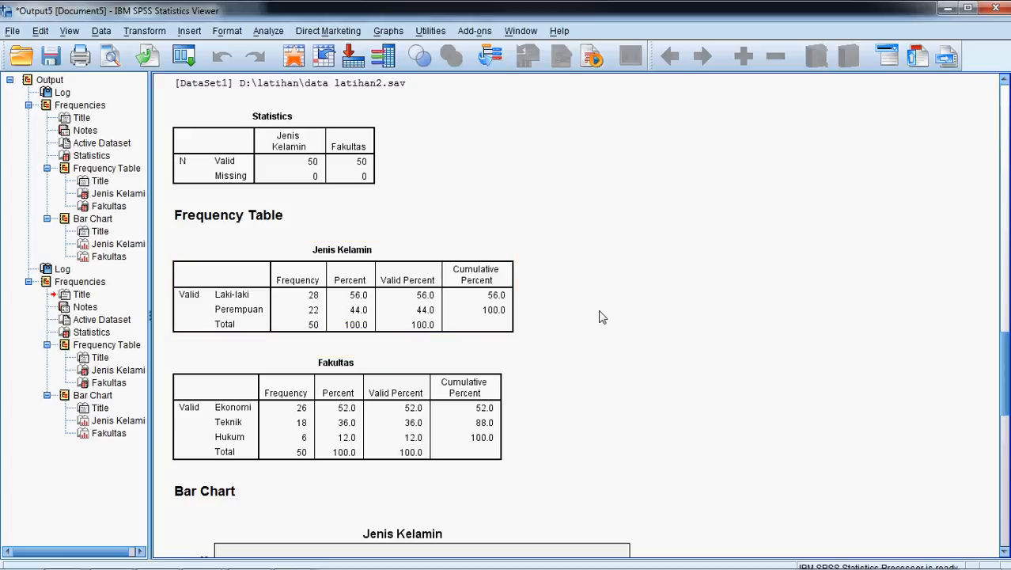
- Examine the frequencies and percentages in the labelled Jenis Kelamin and Fakultas tables, and look over their bar charts
left_click(425, 299)
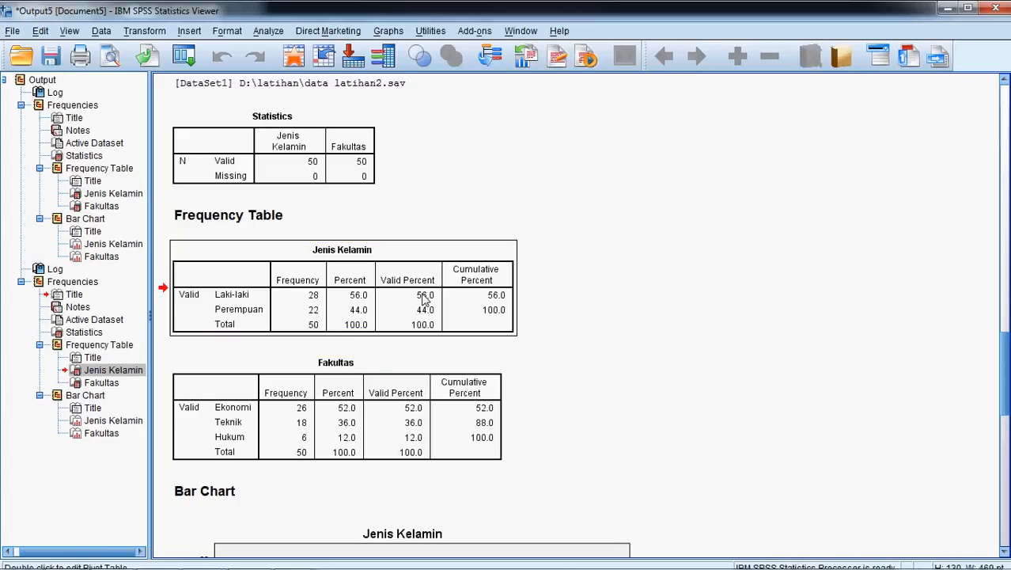
scroll(425, 299, "down", 2)
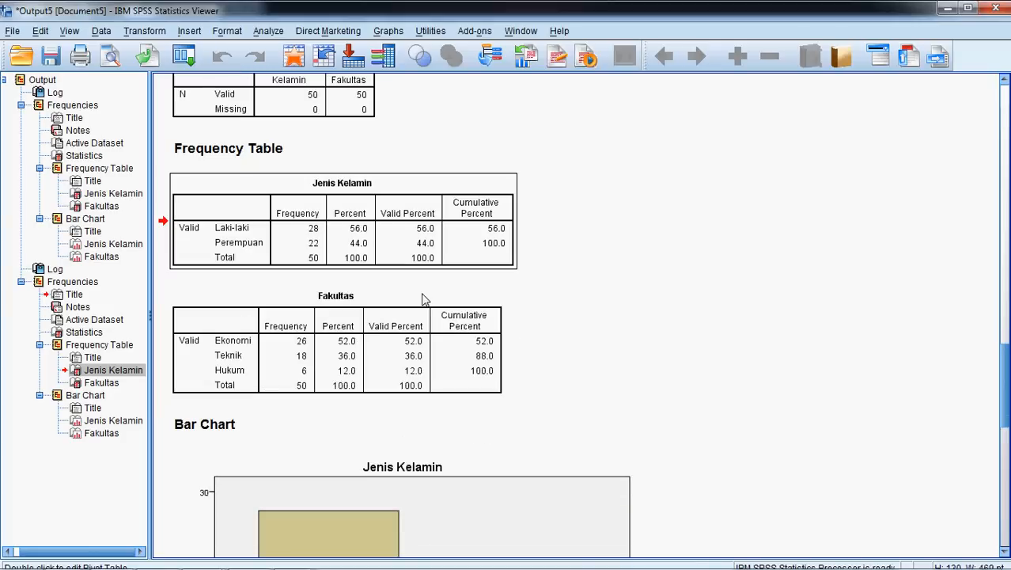
left_click(432, 354)
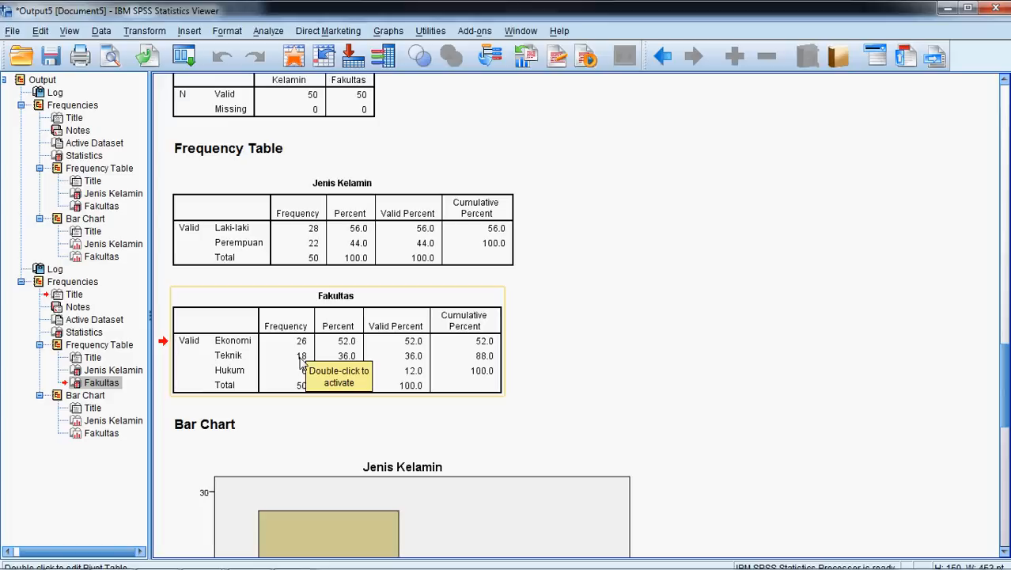
left_click(302, 361)
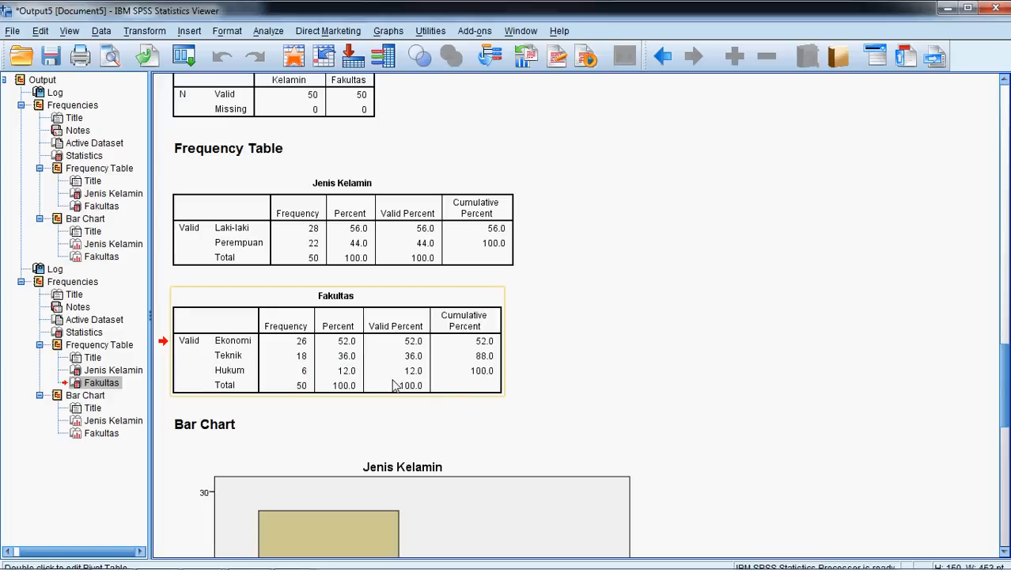
scroll(450, 387, "down", 3)
scroll(449, 387, "up", 4)
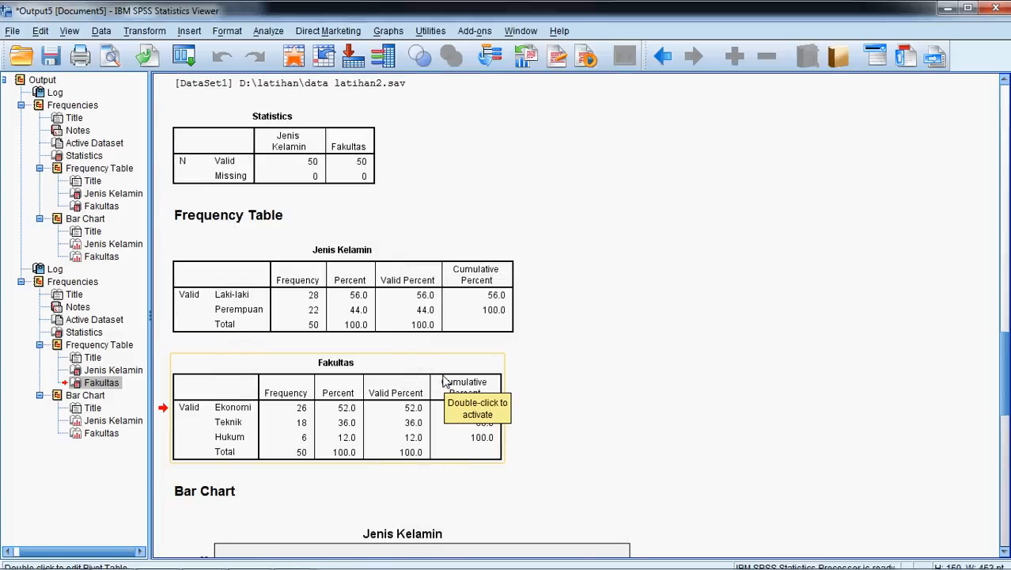
scroll(444, 380, "down", 7)
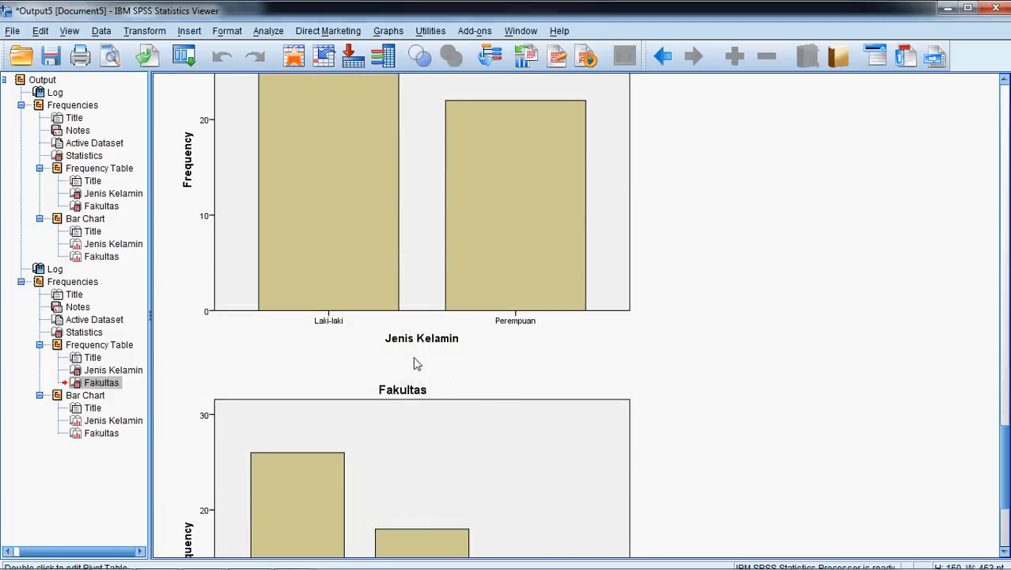
- Set up a Crosstabs analysis with Jenis Kelamin as the row variable and Fakultas as the column variable
left_click(261, 32)
mouse_move(278, 69)
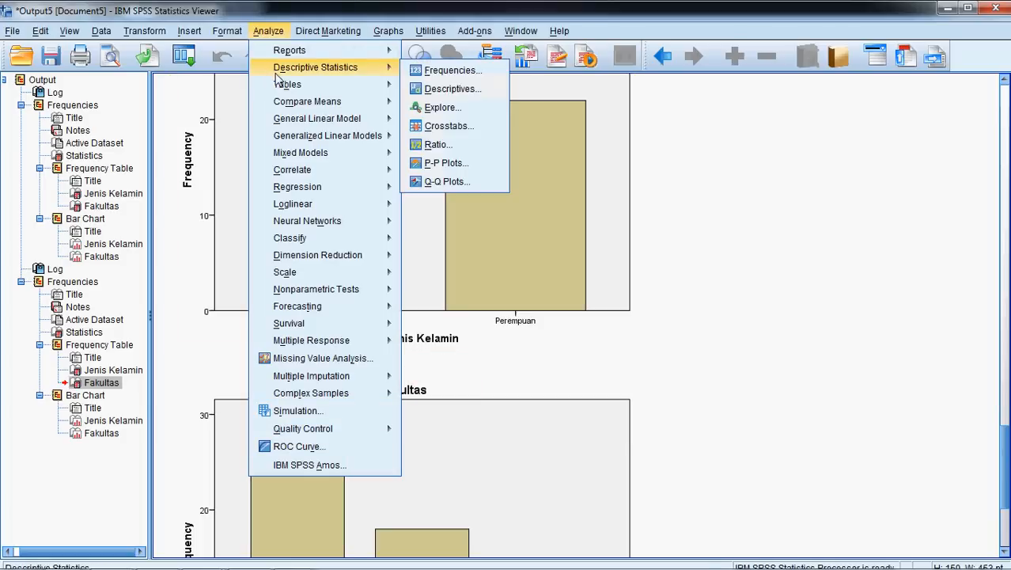
left_click(457, 133)
left_click_drag(350, 19, 382, 67)
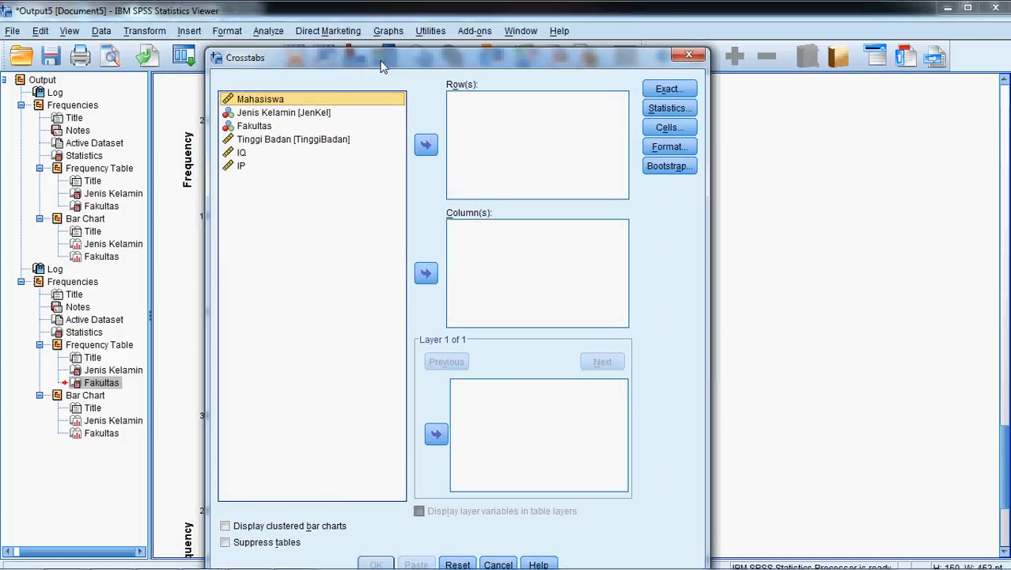
left_click(270, 116)
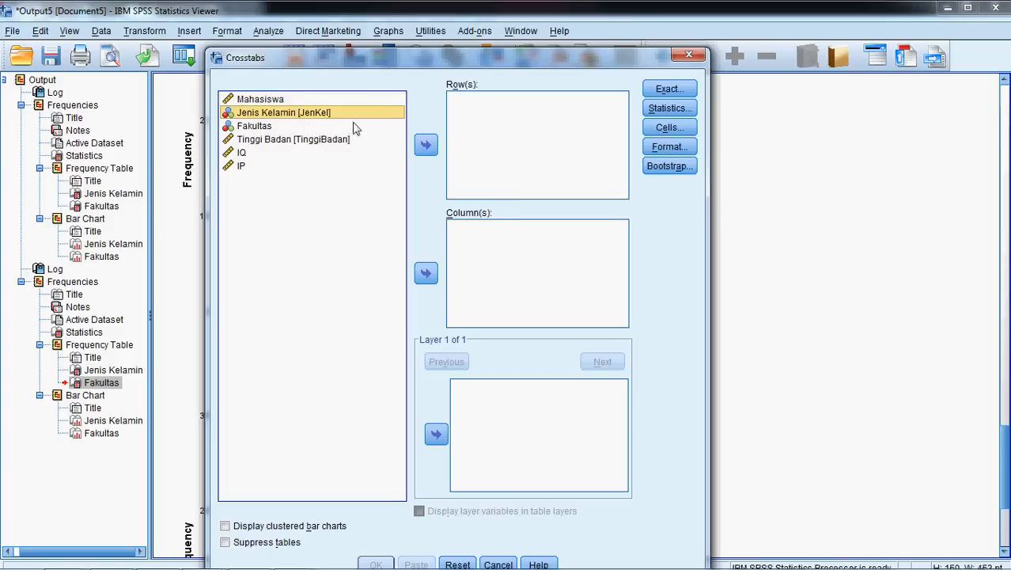
left_click(426, 147)
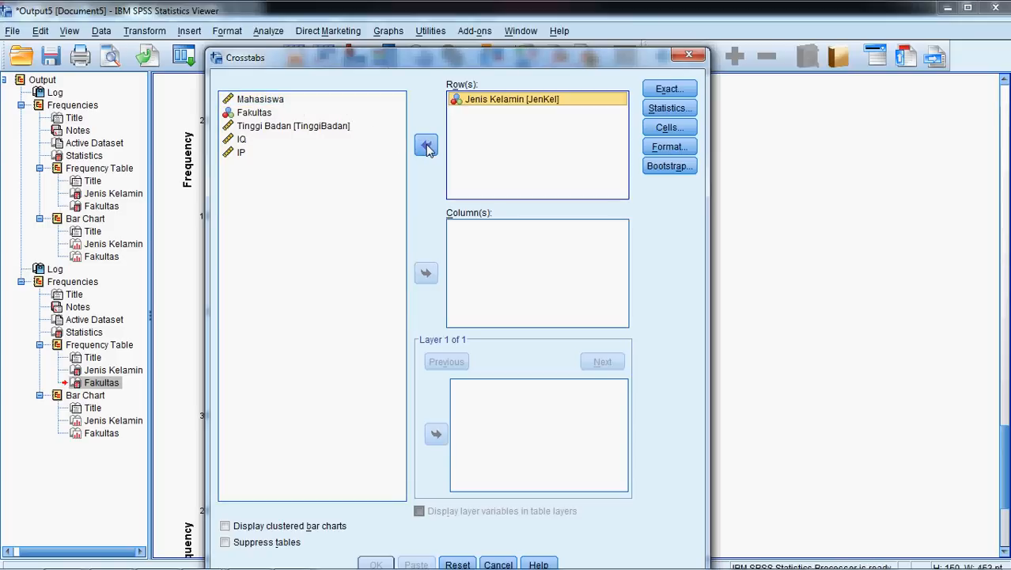
left_click(255, 115)
left_click(426, 273)
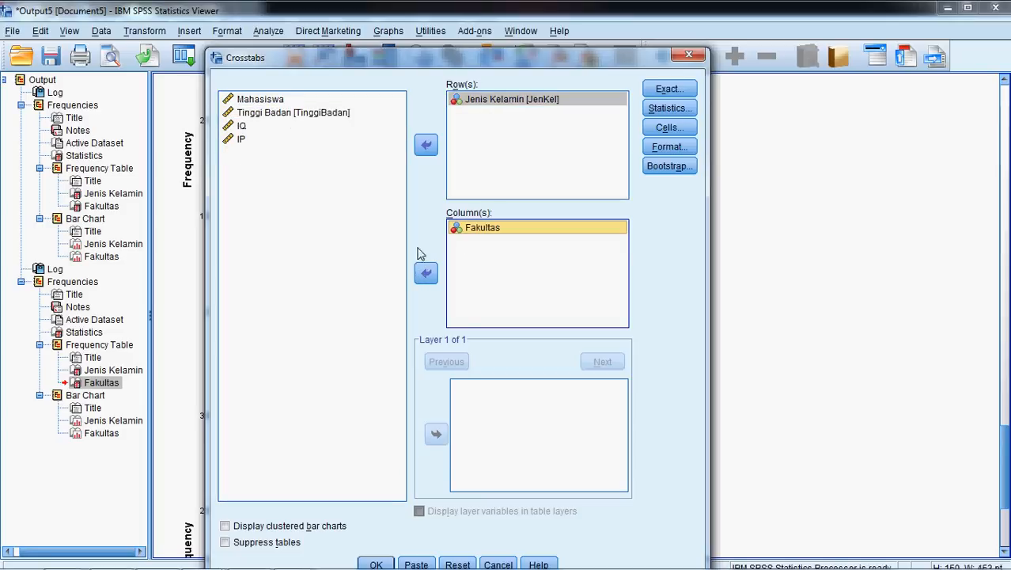
- Include clustered bar charts in the crosstabulation and run it
left_click_drag(418, 58, 430, 21)
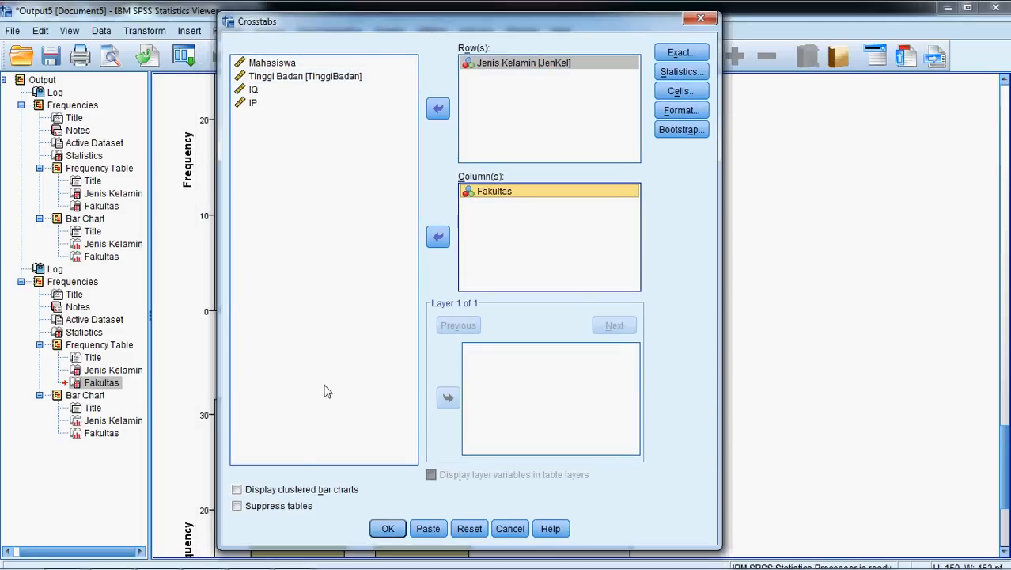
left_click(245, 494)
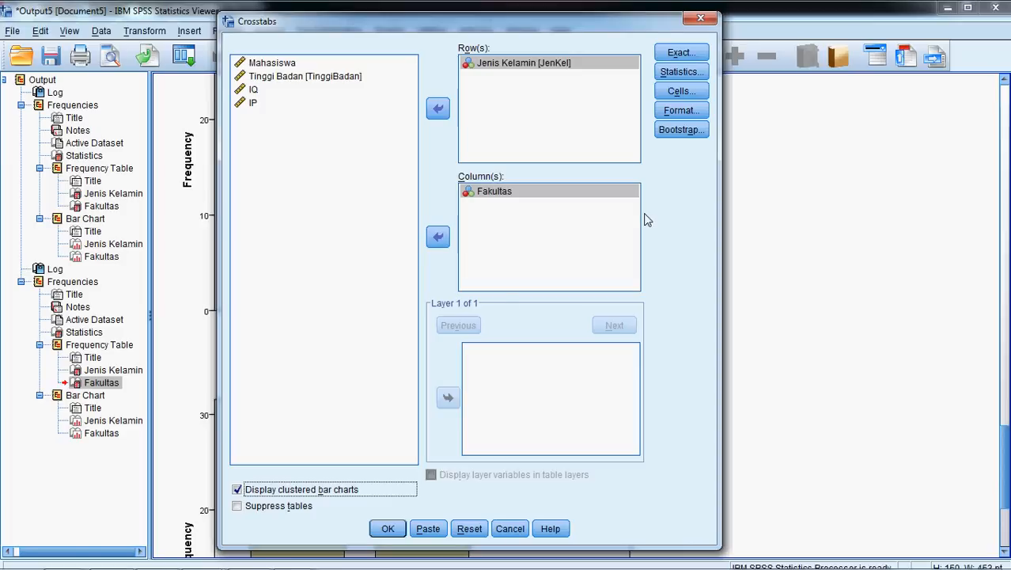
left_click(388, 528)
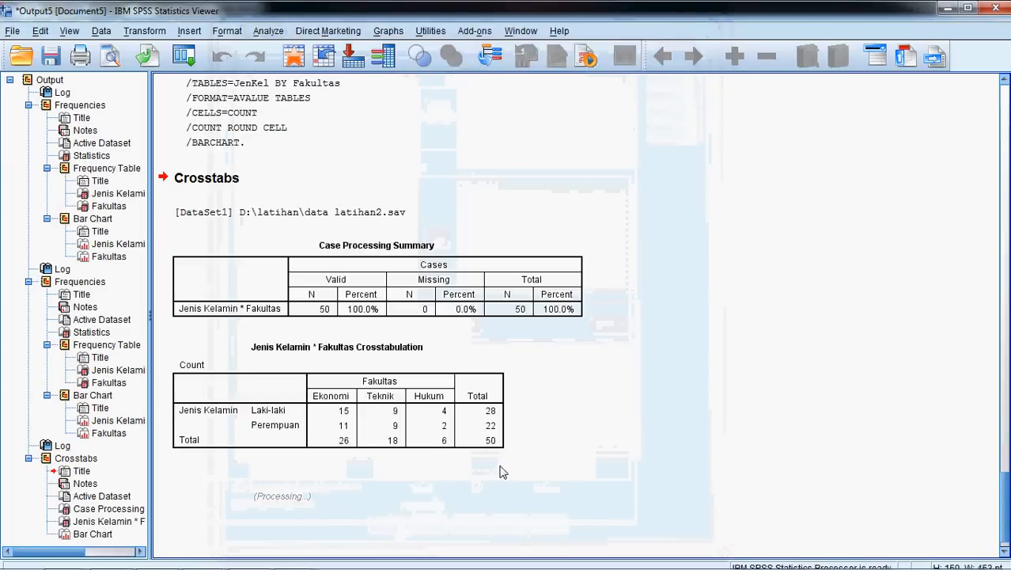
- Examine the case processing summary, the Jenis Kelamin by Fakultas crosstabulation, and the clustered bar chart
scroll(436, 346, "down", 2)
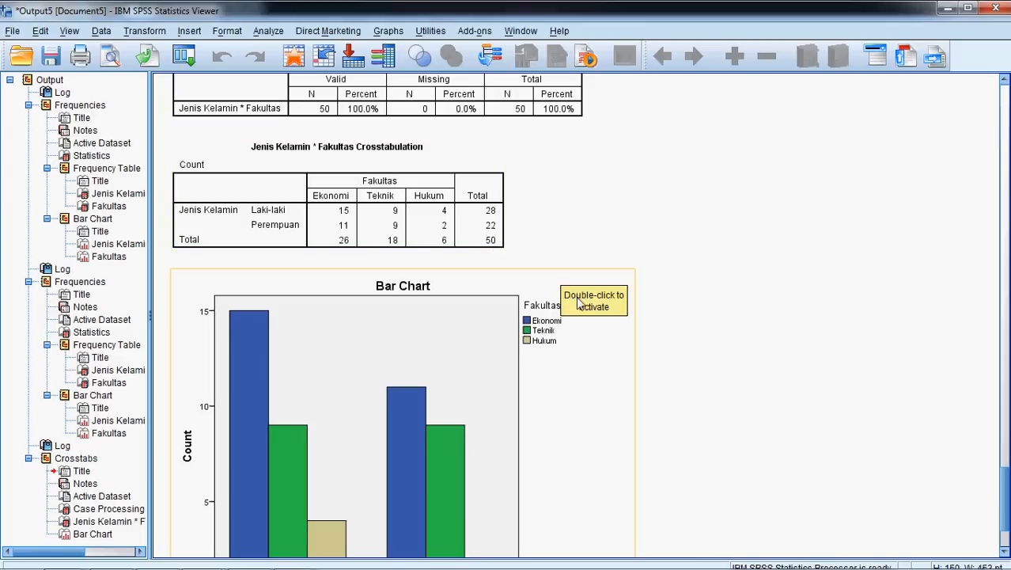
scroll(582, 305, "down", 3)
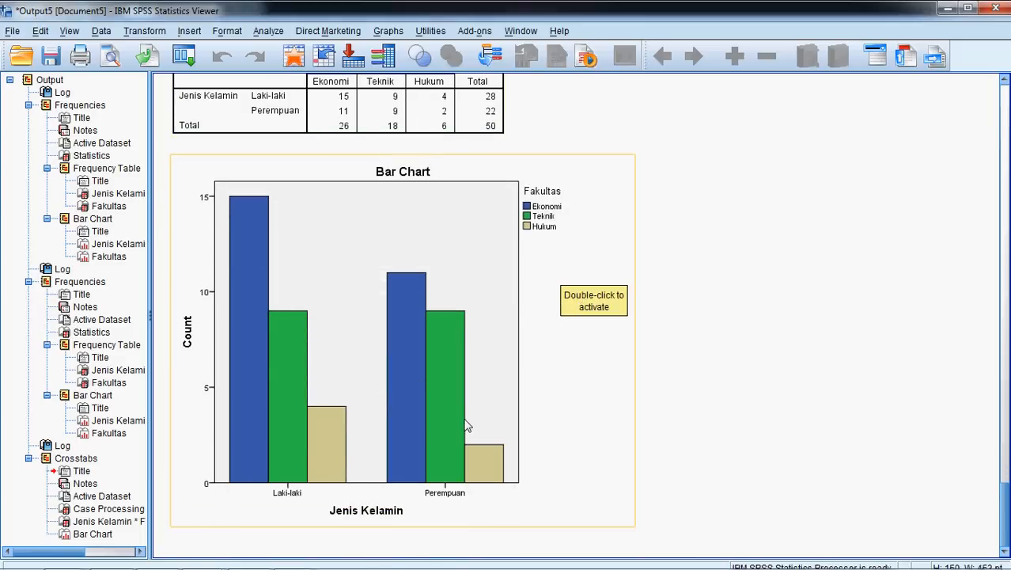
scroll(467, 425, "up", 9)
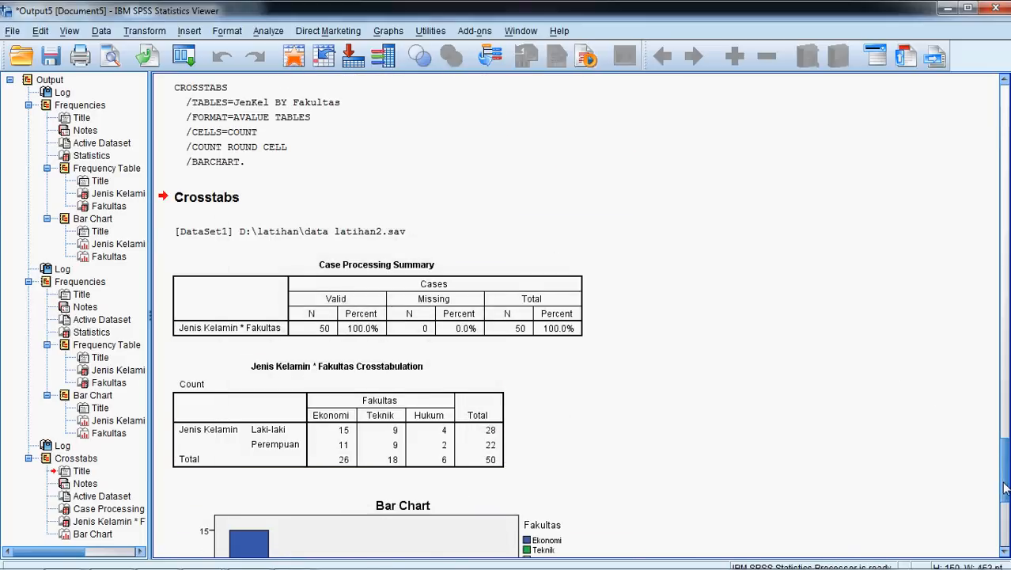
mouse_move(1005, 488)
left_mouse_down()
mouse_move(1005, 168)
mouse_move(1006, 483)
left_mouse_up()
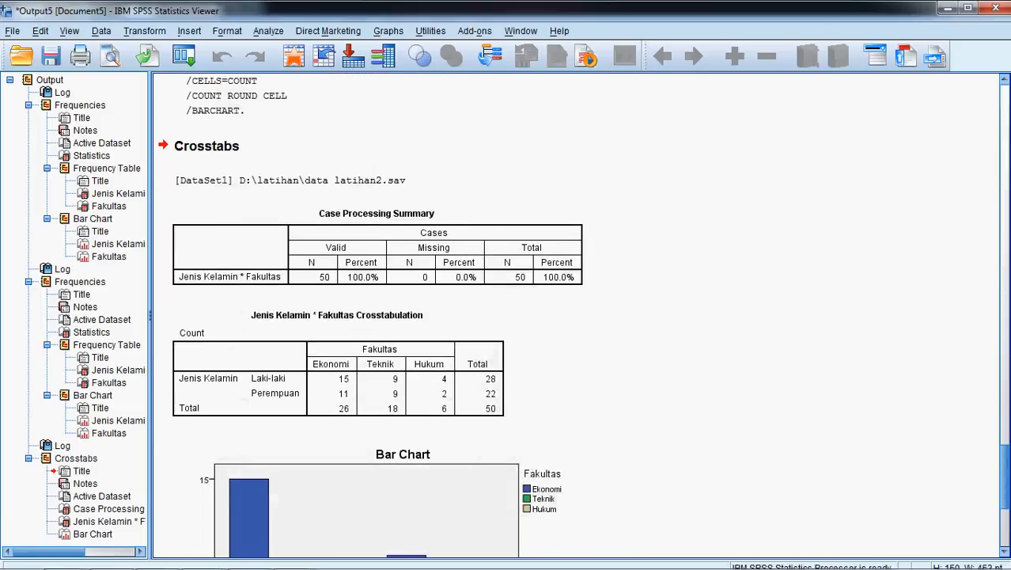
scroll(429, 173, "down", 3)
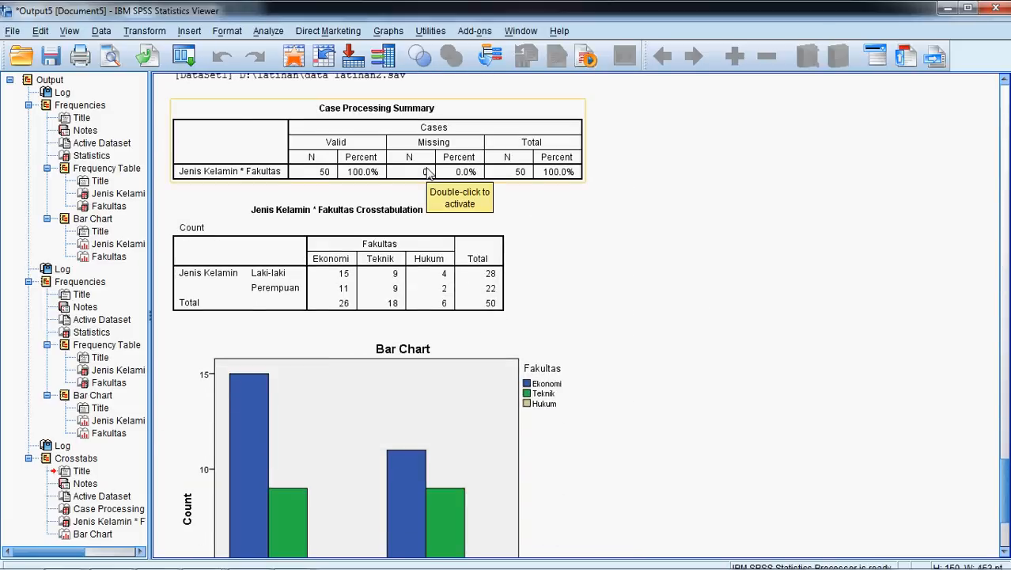
left_click(269, 32)
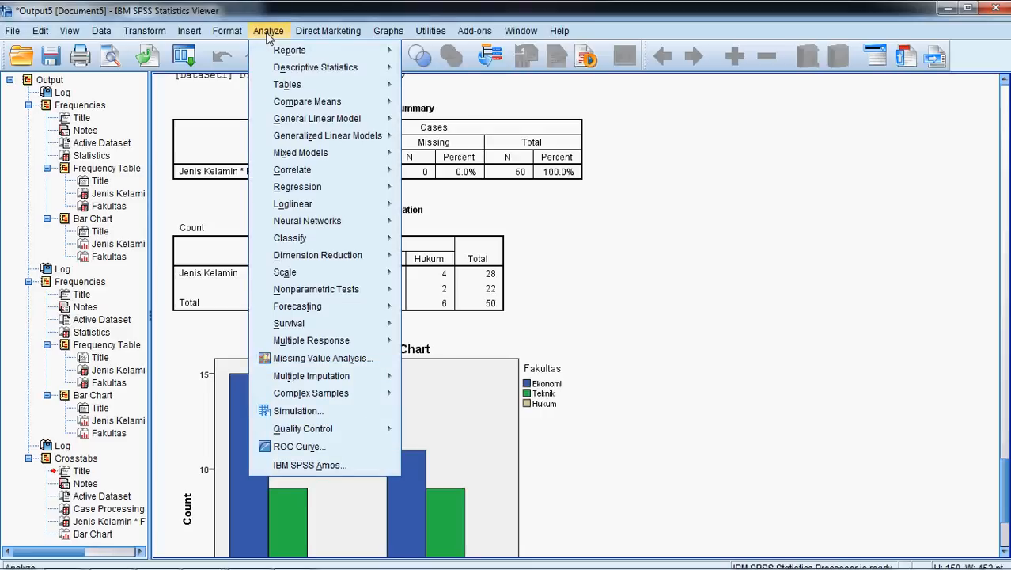
mouse_move(287, 75)
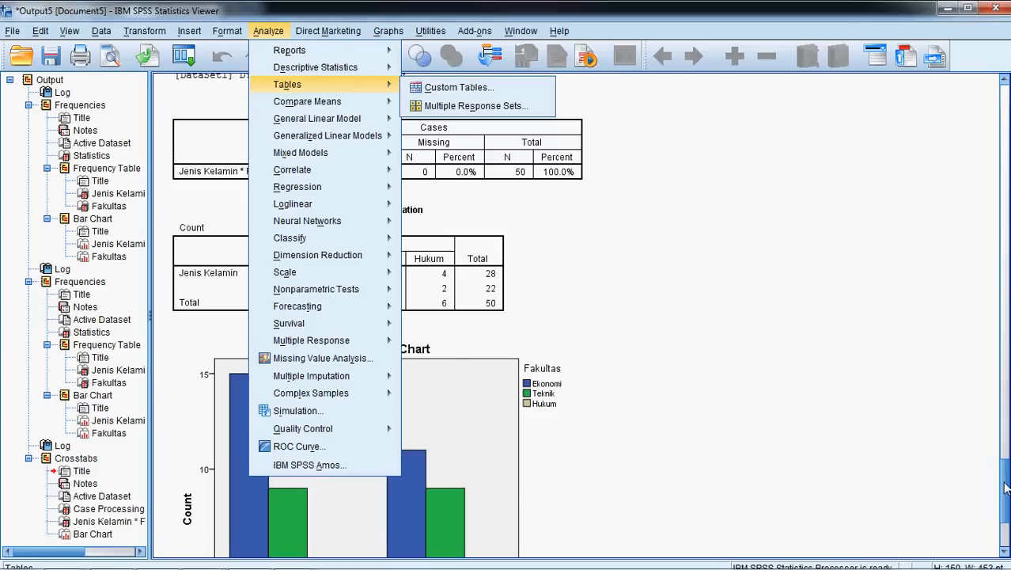
left_click_drag(1005, 484, 1010, 506)
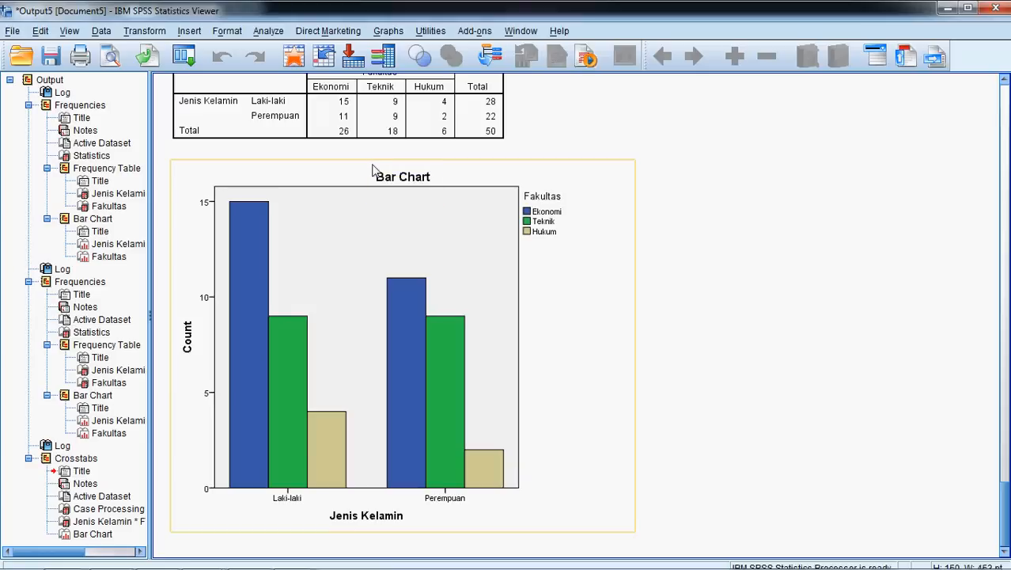
- Set up a Descriptives analysis with Tinggi Badan, IQ and IP as the variables
left_click(269, 33)
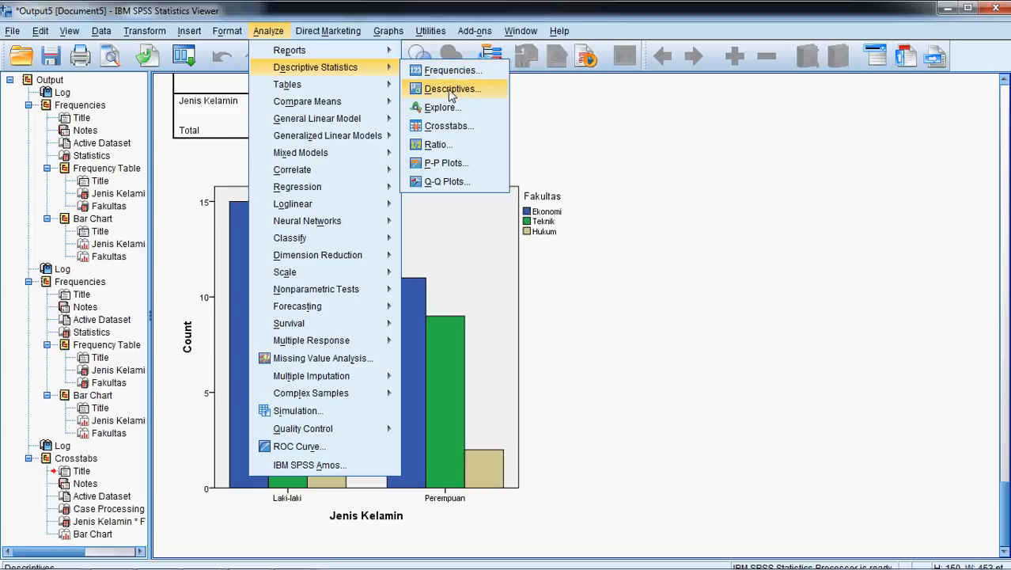
left_click(269, 35)
left_click(269, 35)
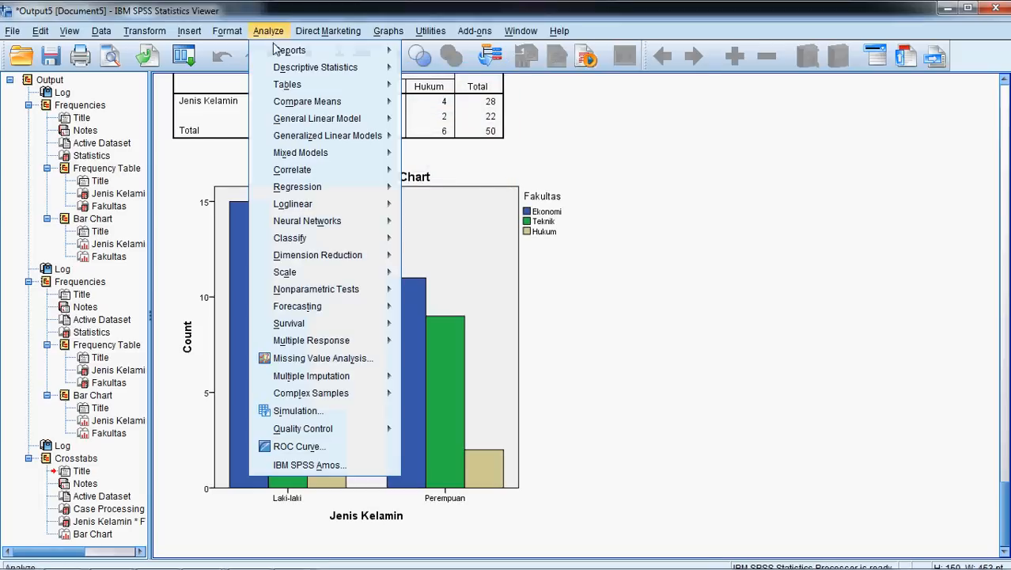
mouse_move(312, 67)
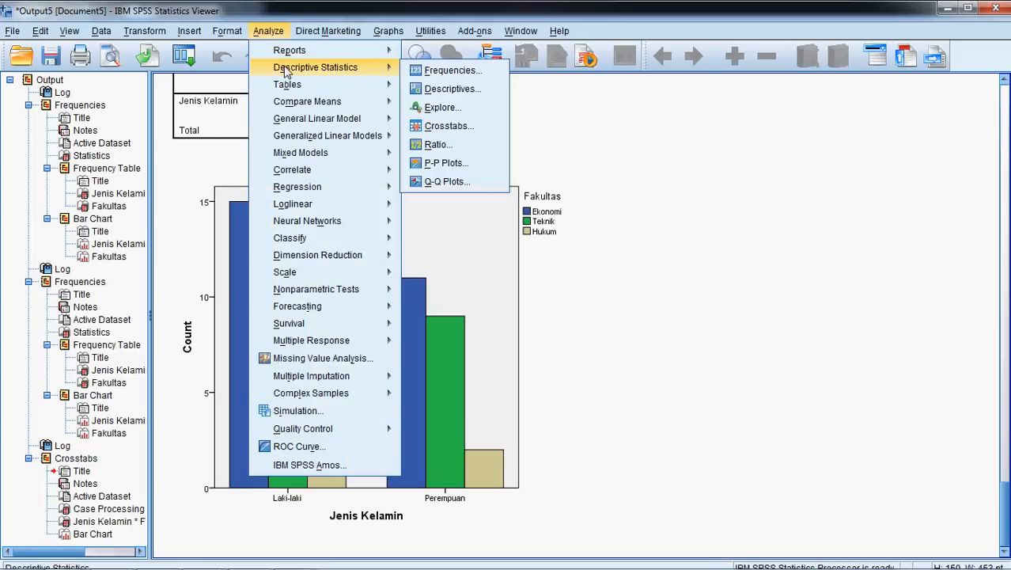
left_click(453, 89)
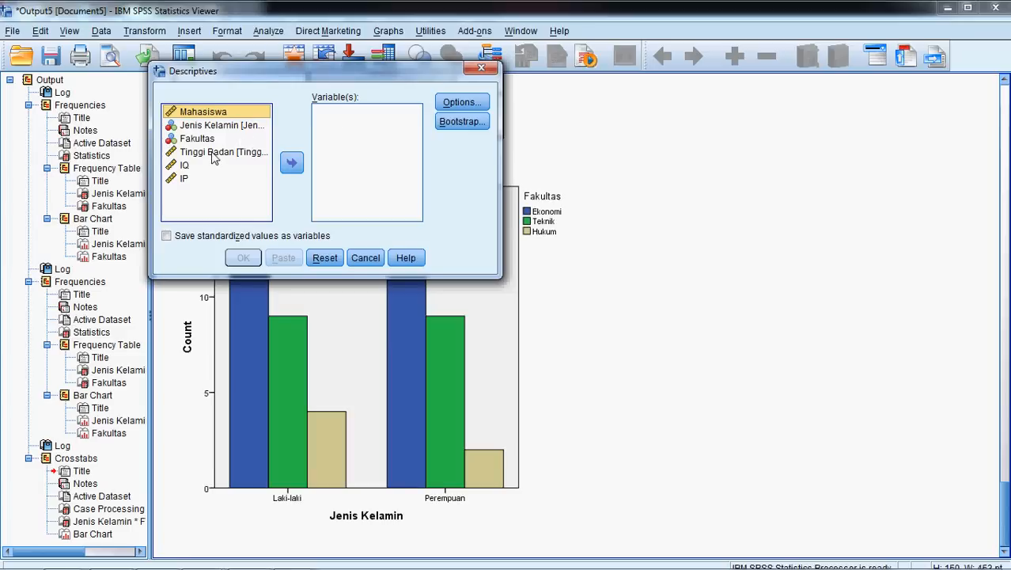
left_click(213, 154)
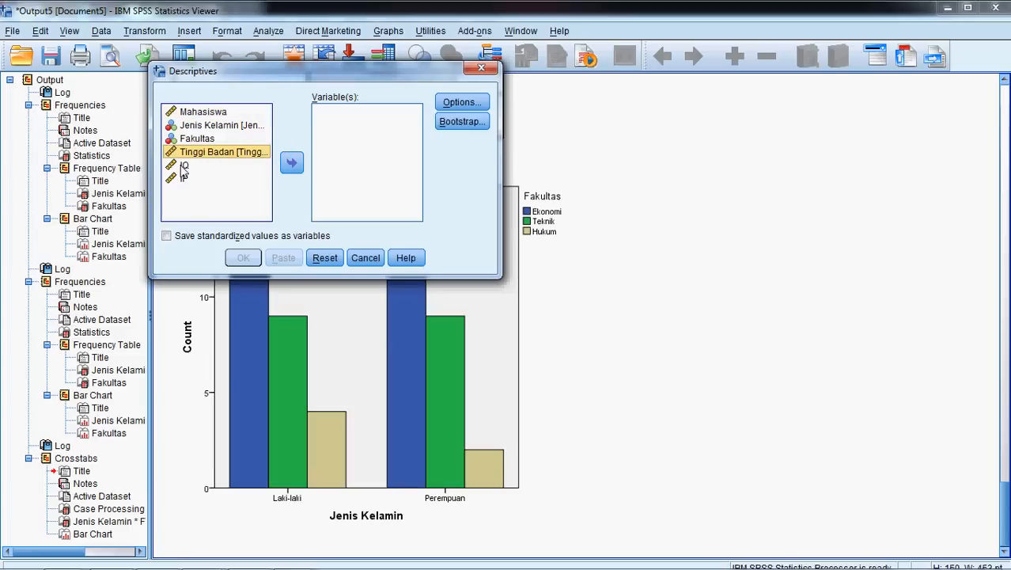
left_click(185, 179, "shift")
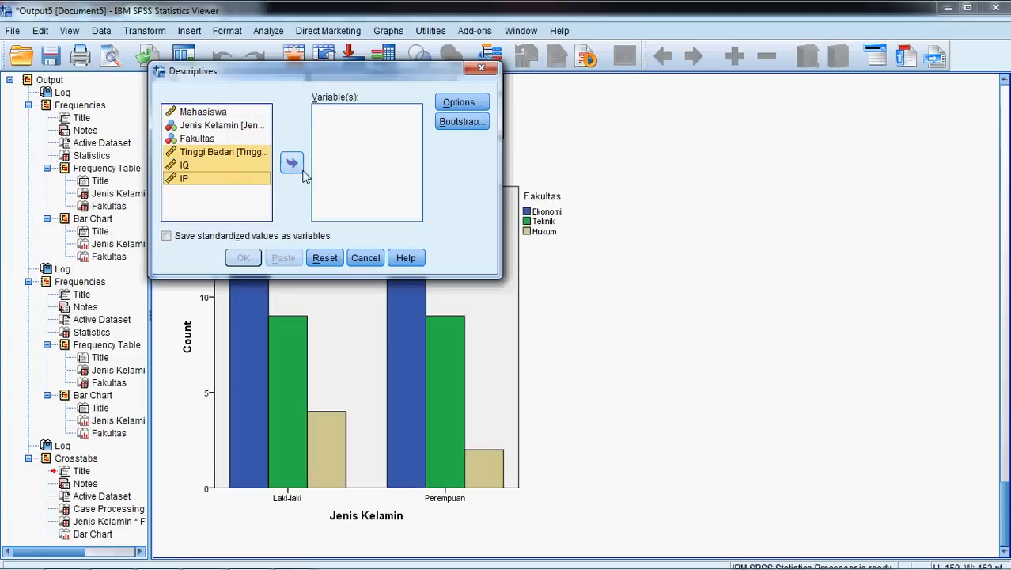
left_click(291, 163)
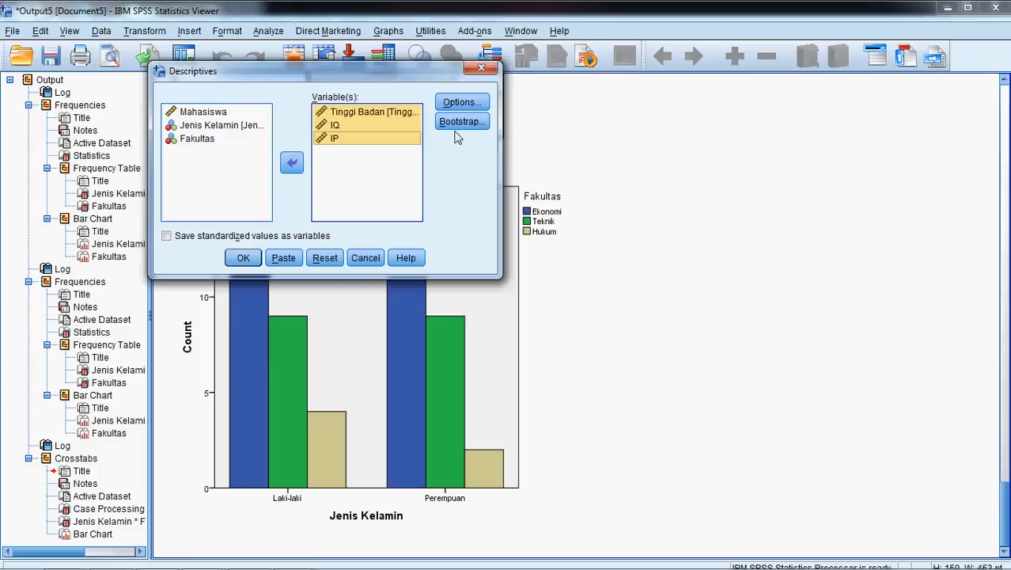
- Keep the mean, standard deviation, minimum and maximum as the requested statistics and run the Descriptives analysis
left_click(461, 102)
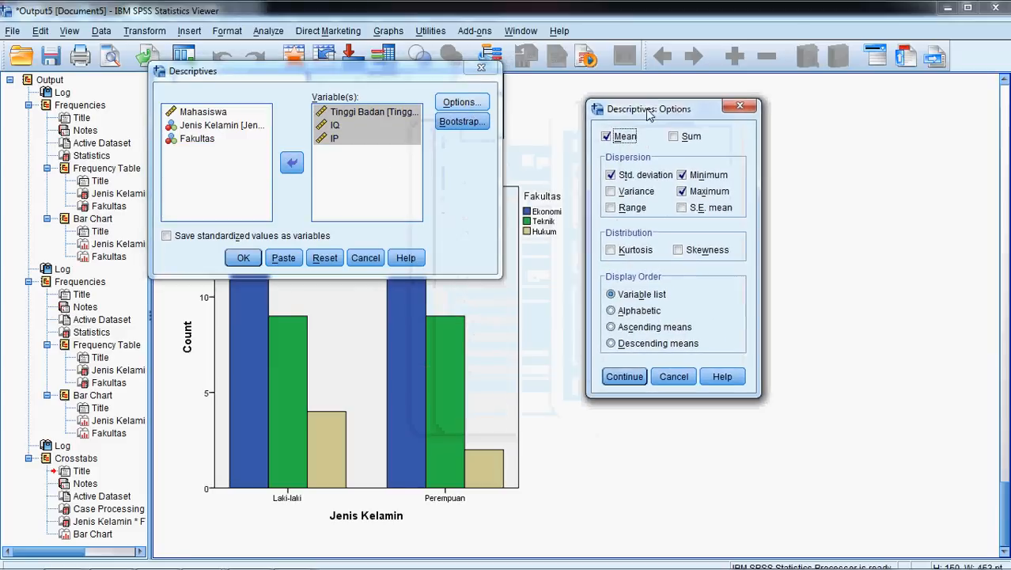
left_click_drag(649, 115, 658, 105)
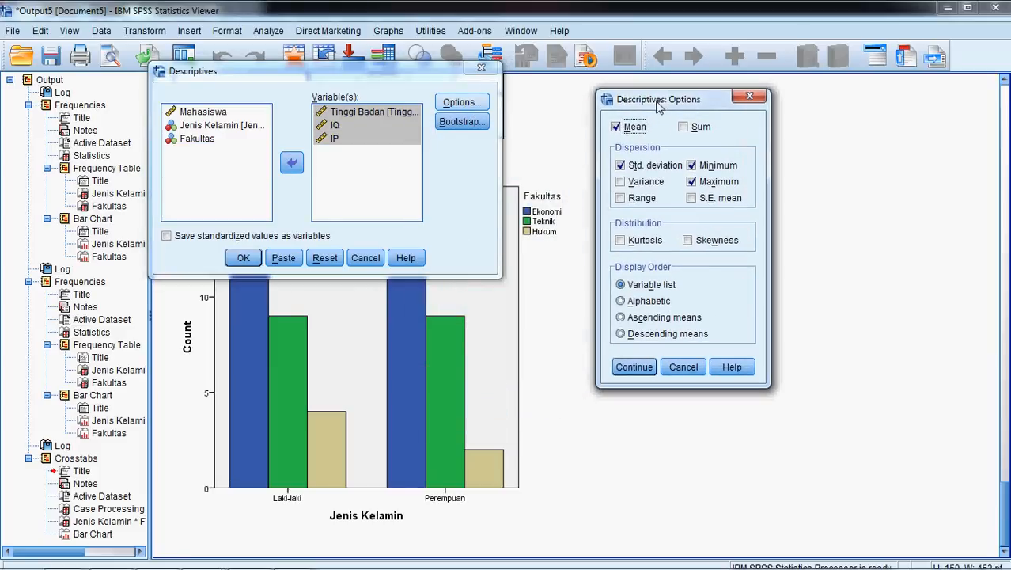
left_click(616, 128)
left_click(619, 128)
left_click(636, 367)
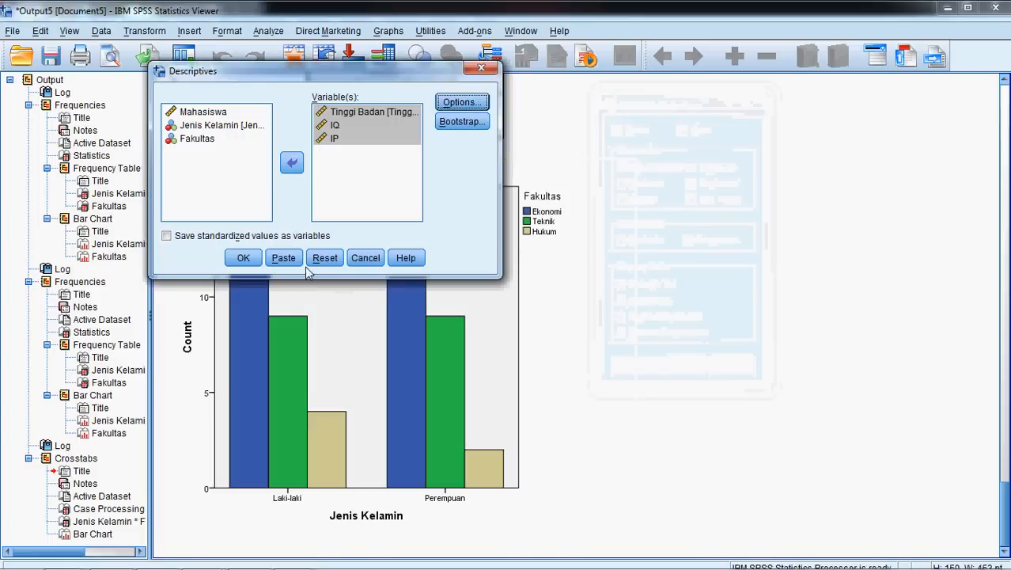
left_click(252, 262)
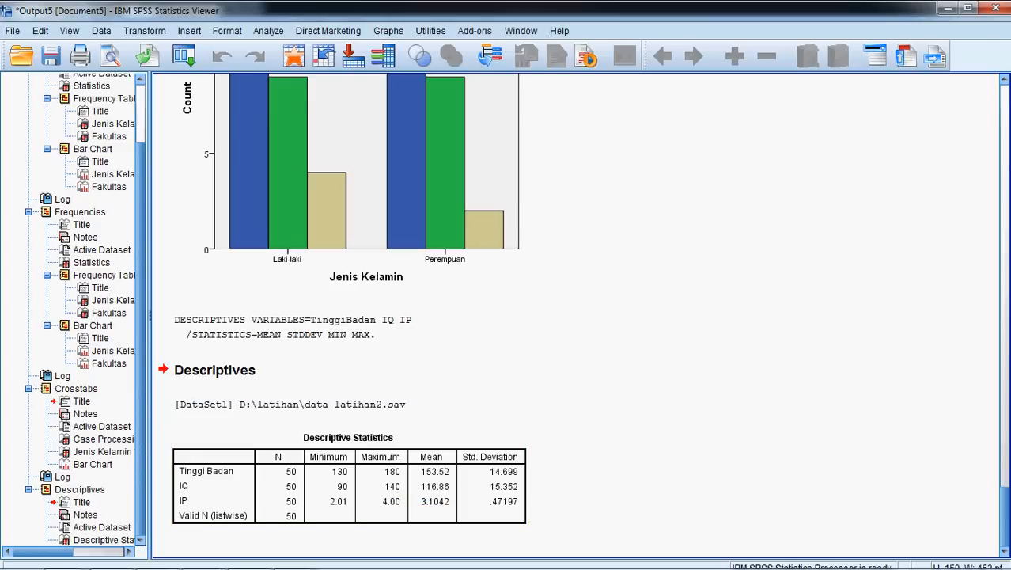
- Go back to the data latihan2.sav data sheet and examine the TinggiBadan and IQ columns alongside the JenKel and Fakultas grouping columns
left_click_drag(1005, 514, 1007, 309)
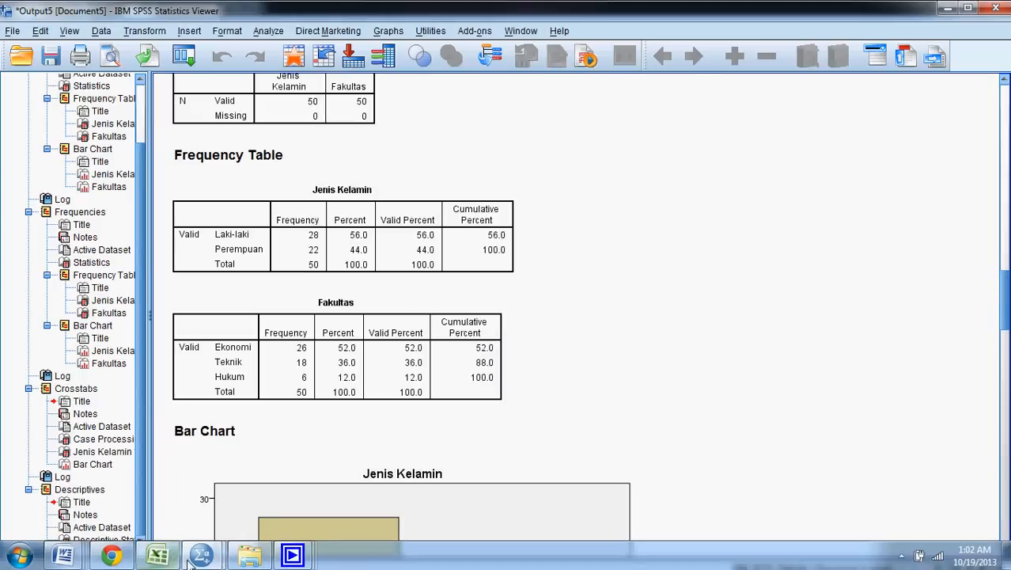
left_click(207, 564)
left_click(201, 511)
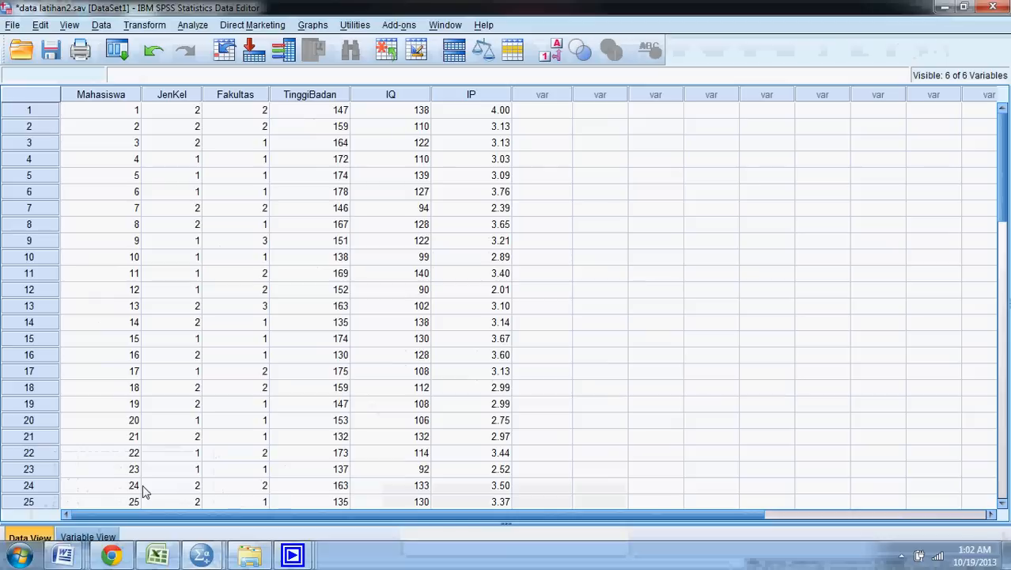
left_click(311, 96)
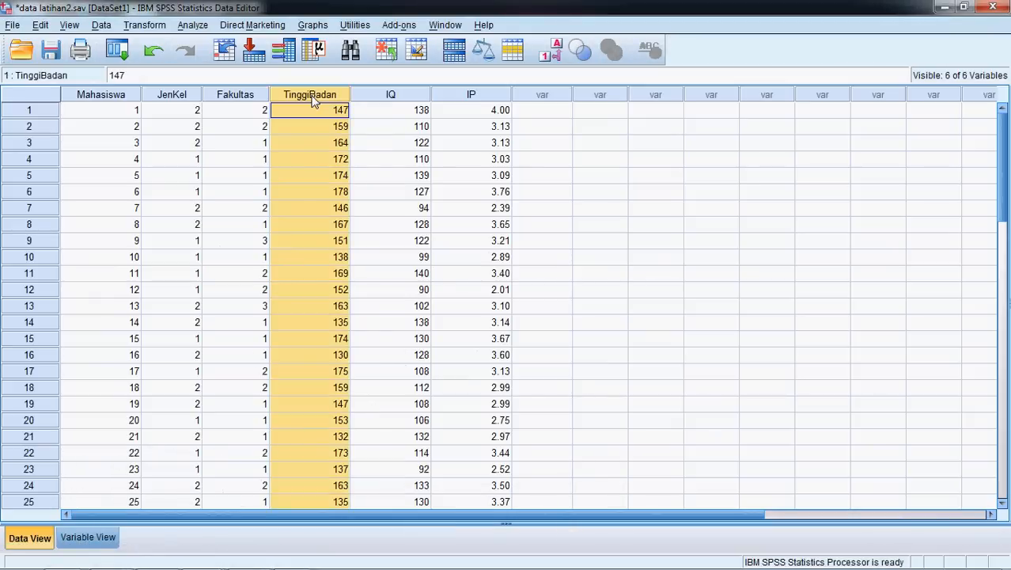
left_click(188, 97)
left_click(302, 96)
left_click(391, 96)
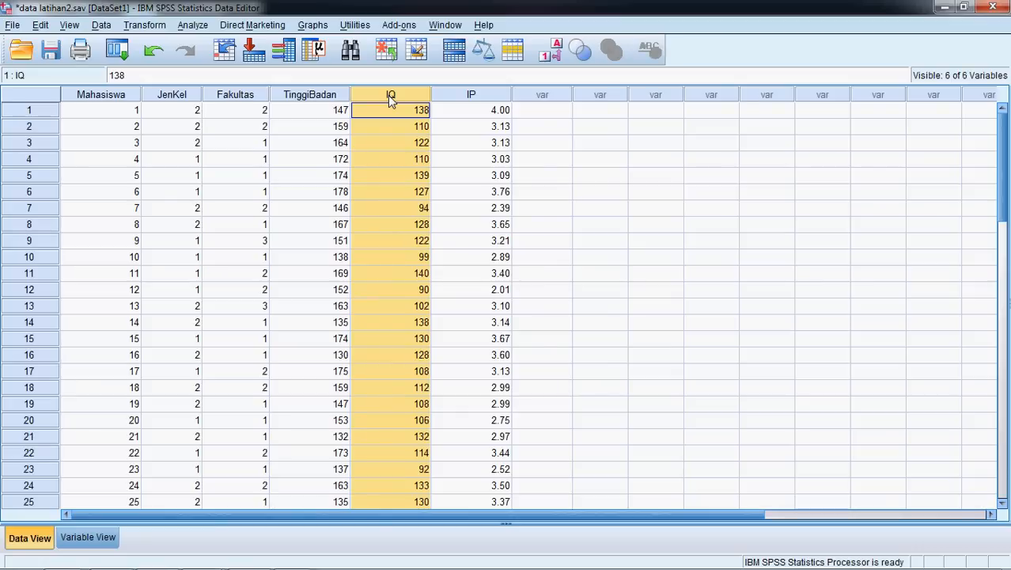
left_click(313, 96)
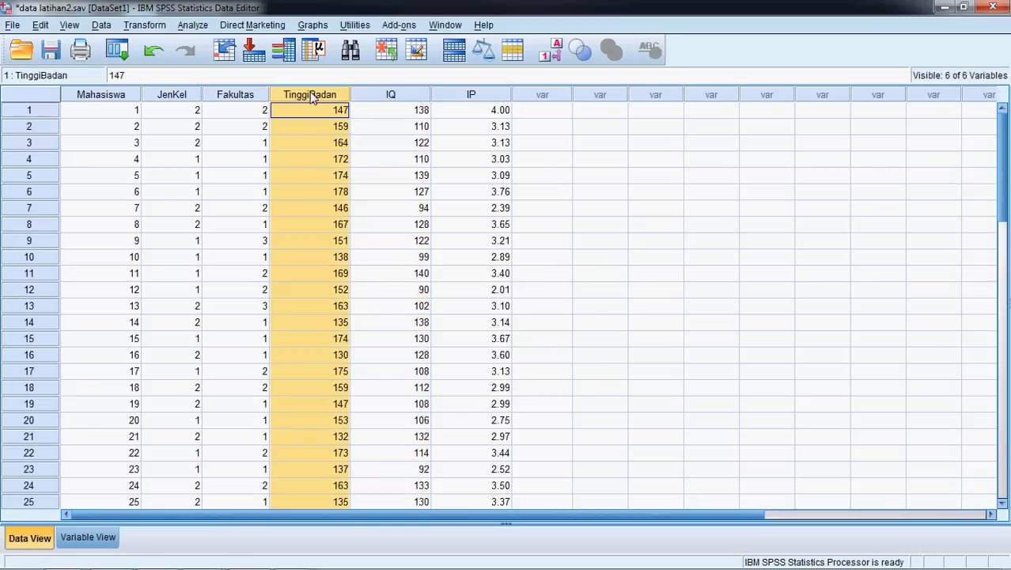
left_click(244, 95)
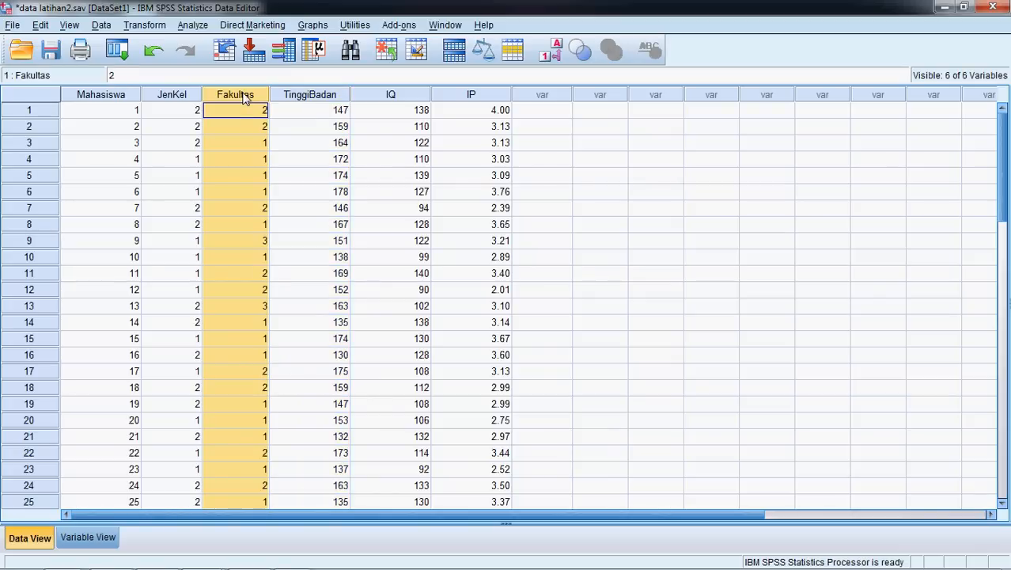
left_click(391, 96)
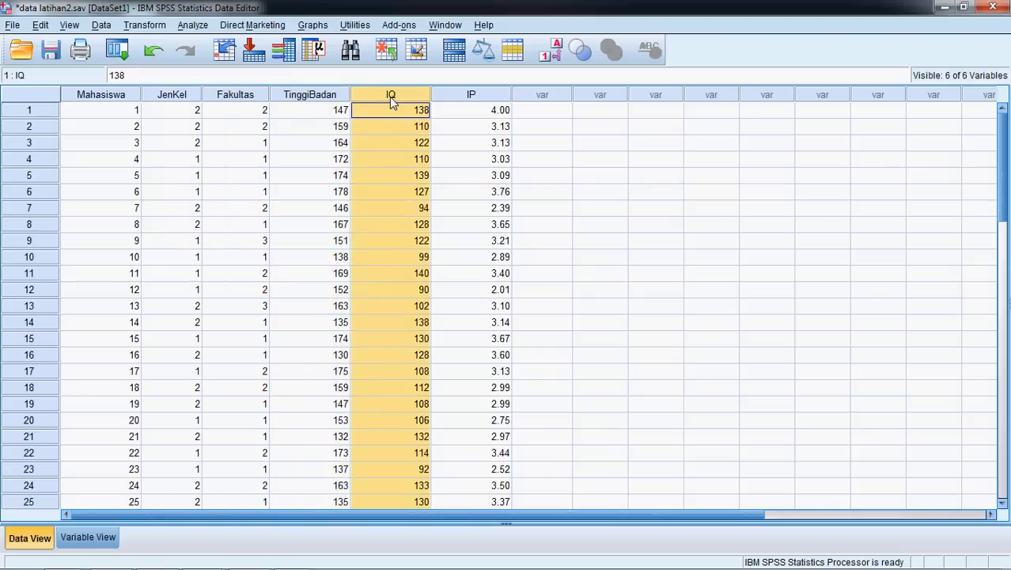
left_click(180, 94)
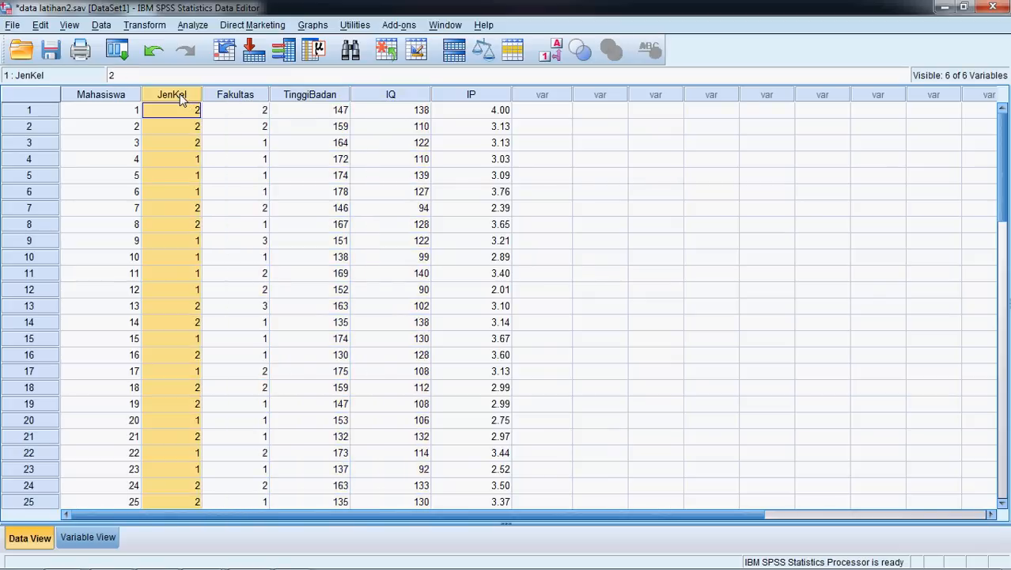
left_click(398, 97)
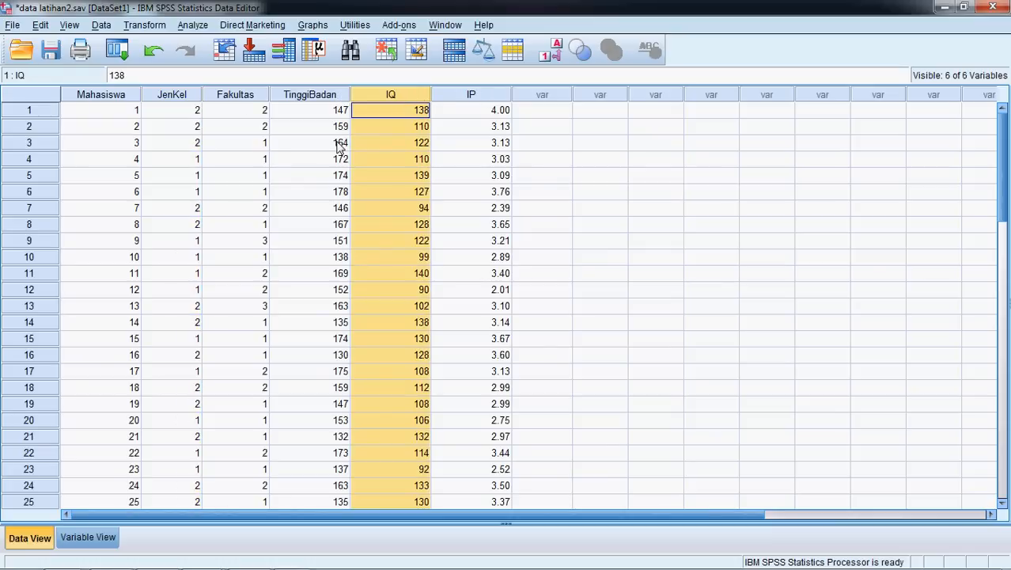
- Set up a One-Way ANOVA with Tinggi Badan as the dependent variable and Jenis Kelamin as the factor
left_click(193, 26)
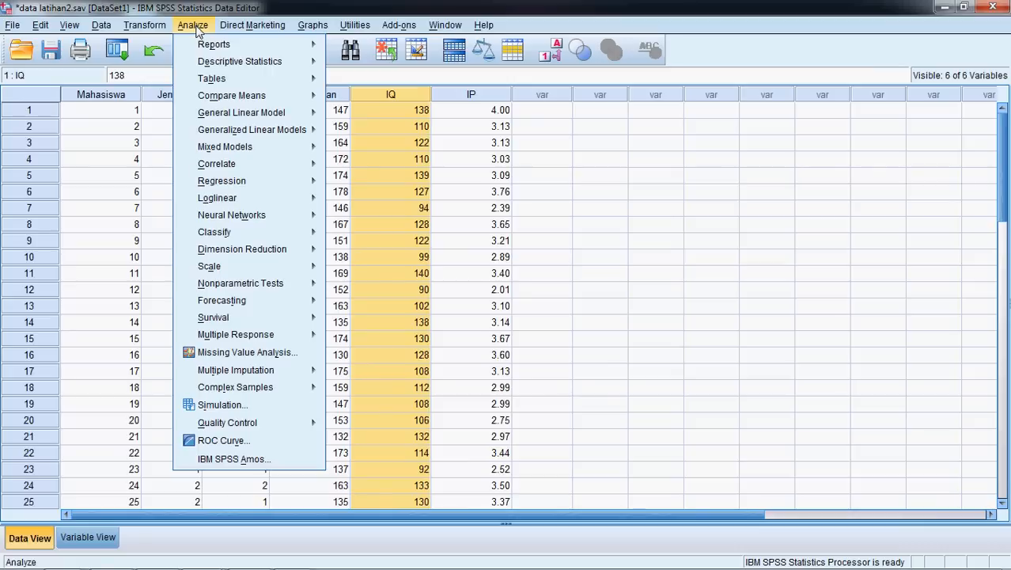
mouse_move(208, 65)
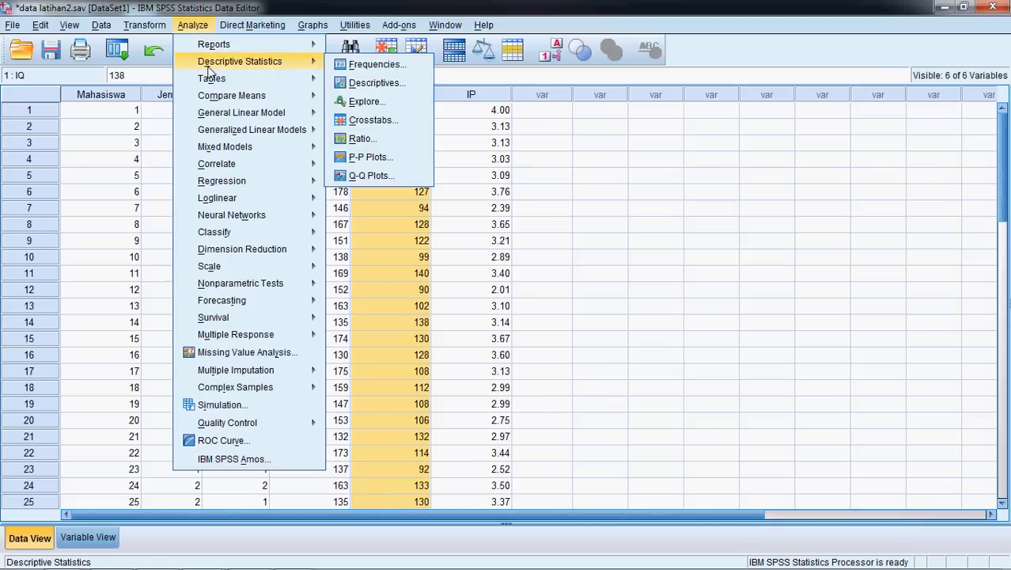
mouse_move(230, 96)
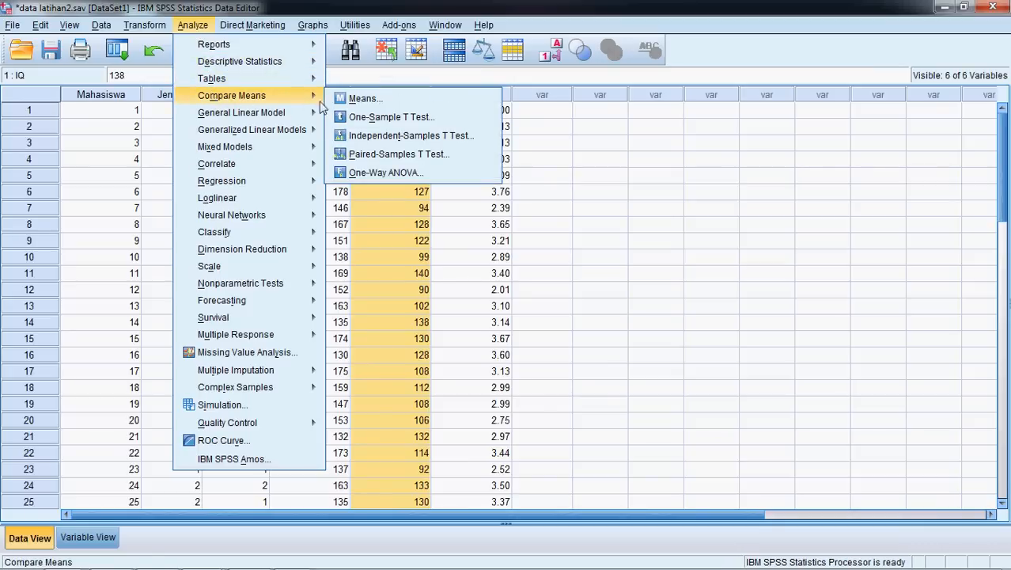
left_click(387, 172)
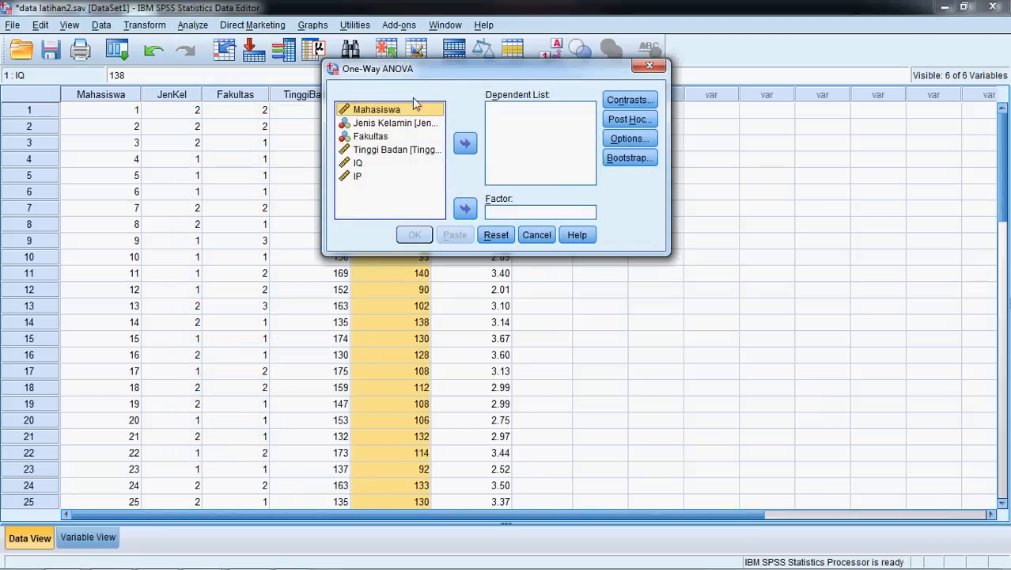
left_click_drag(412, 69, 581, 55)
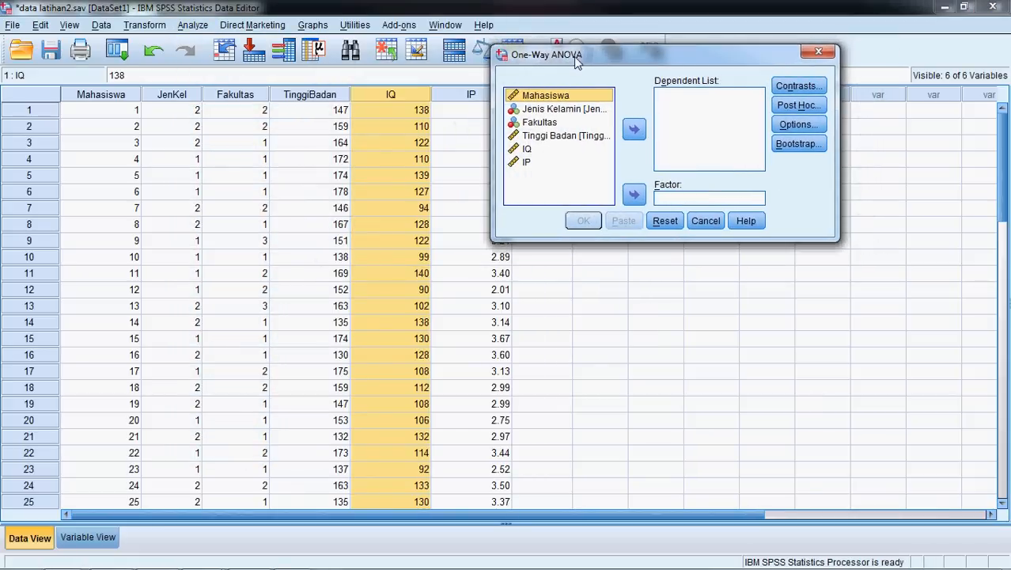
left_click(550, 138)
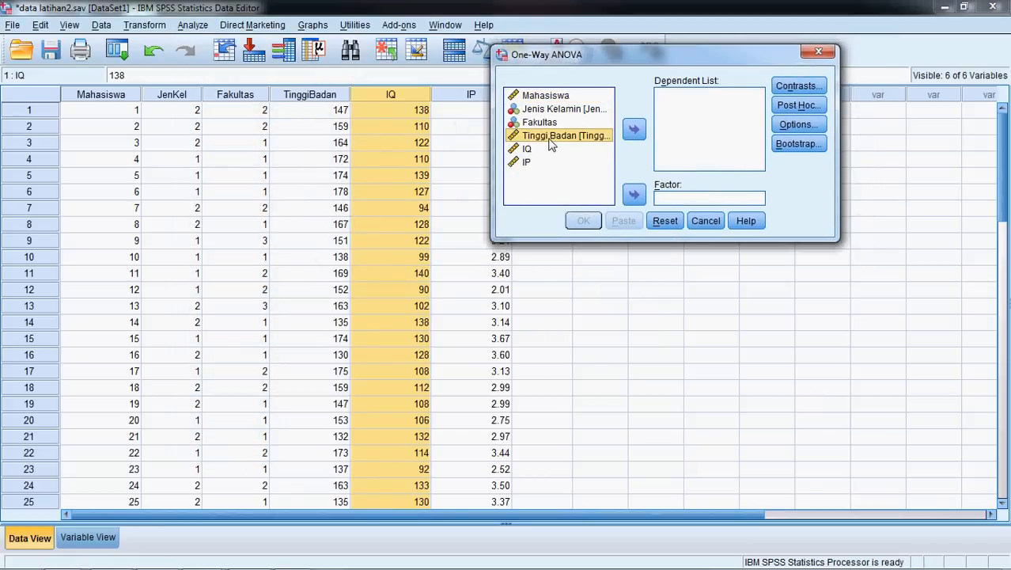
left_click(634, 129)
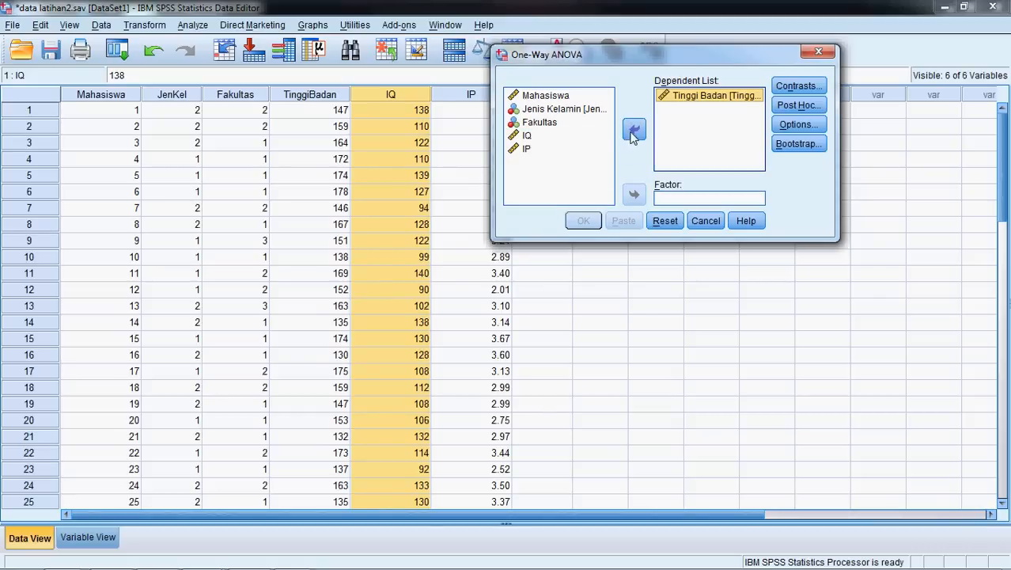
left_click(543, 111)
left_click(634, 194)
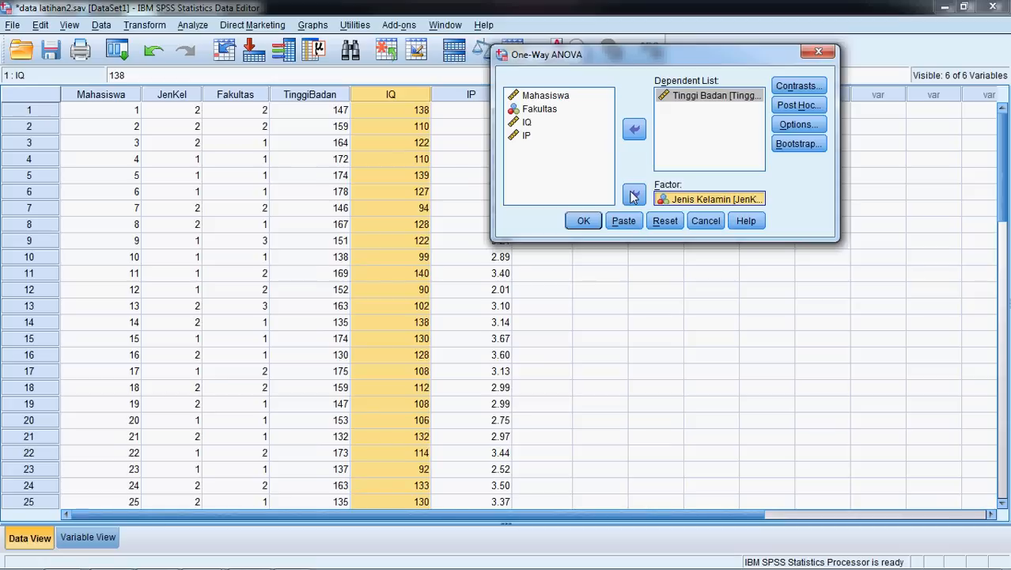
- Include descriptive statistics and a means plot in the One-Way ANOVA and run it
left_click(807, 126)
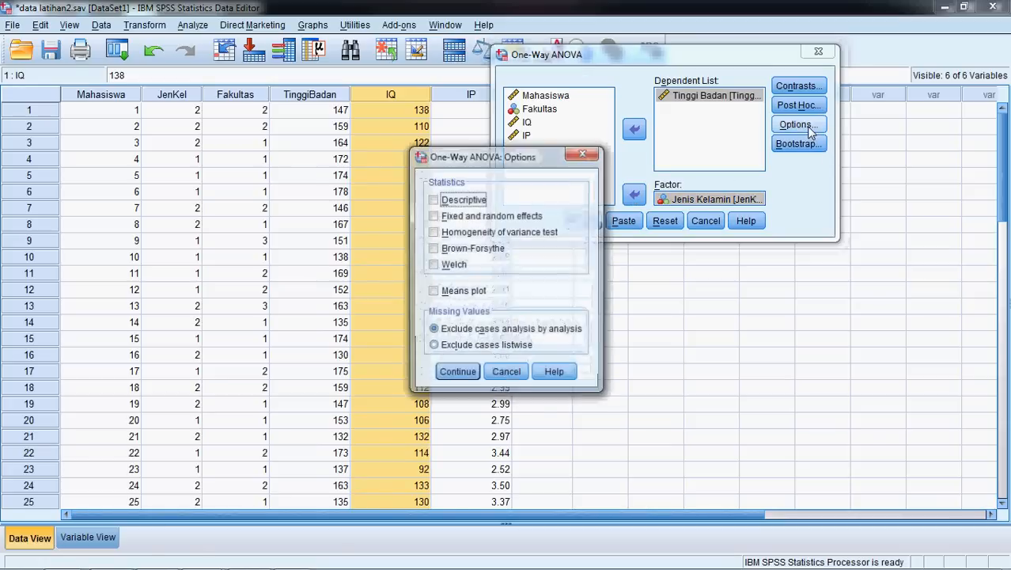
left_click_drag(463, 147, 464, 116)
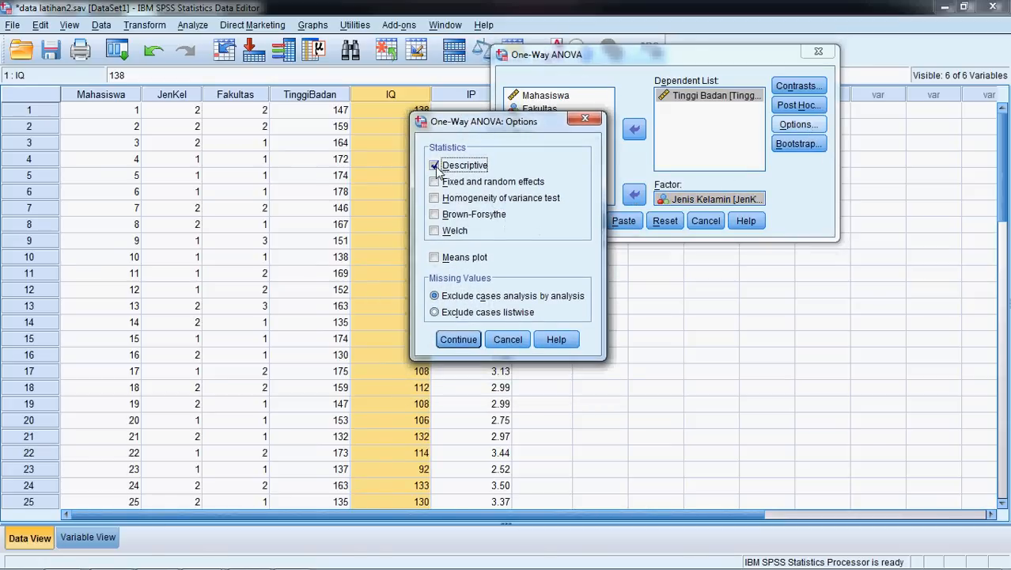
left_click(434, 258)
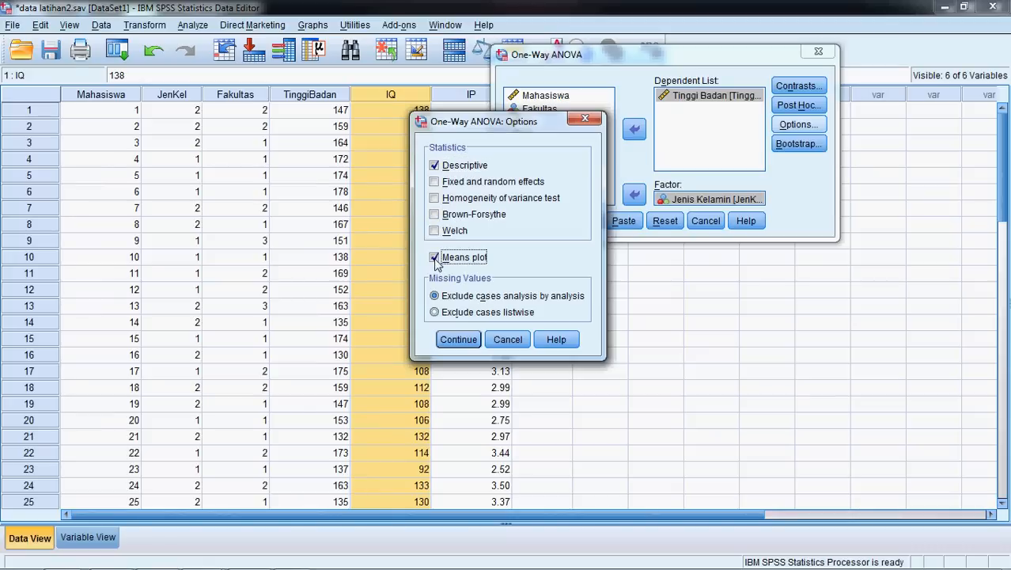
left_click(453, 336)
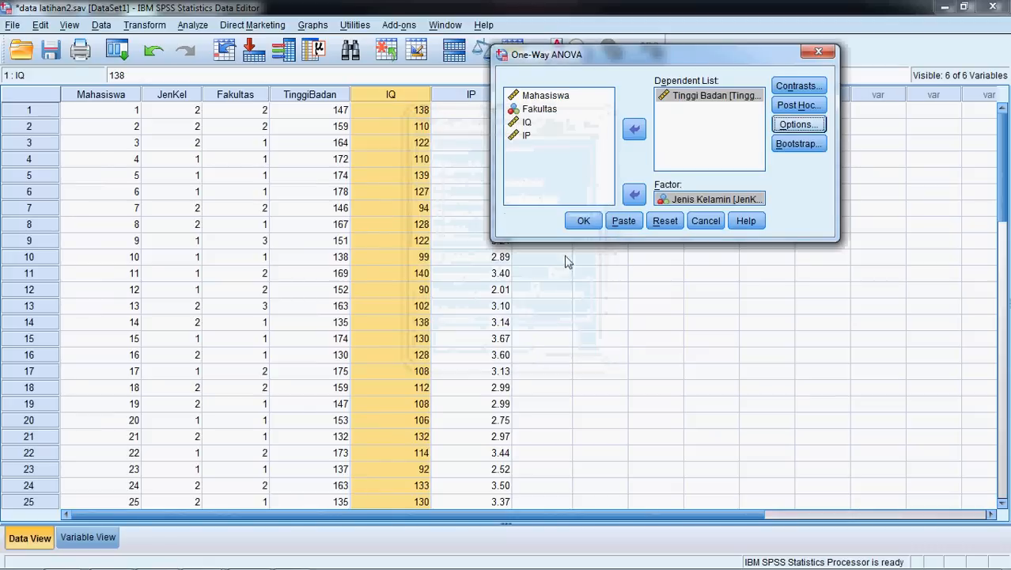
left_click(583, 222)
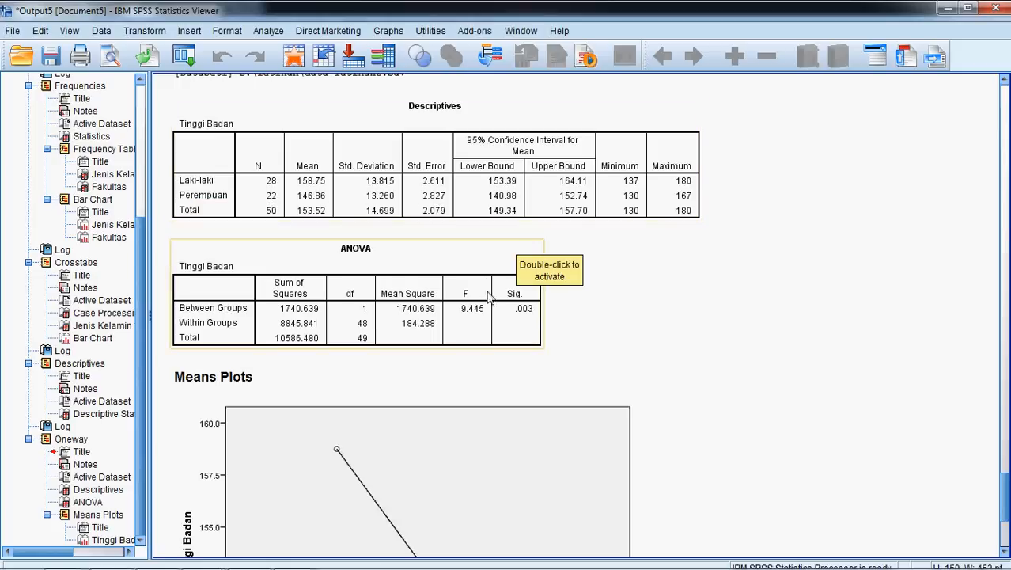
- Examine the Tinggi Badan descriptives by gender, the ANOVA table and the means plot
scroll(629, 323, "down", 3)
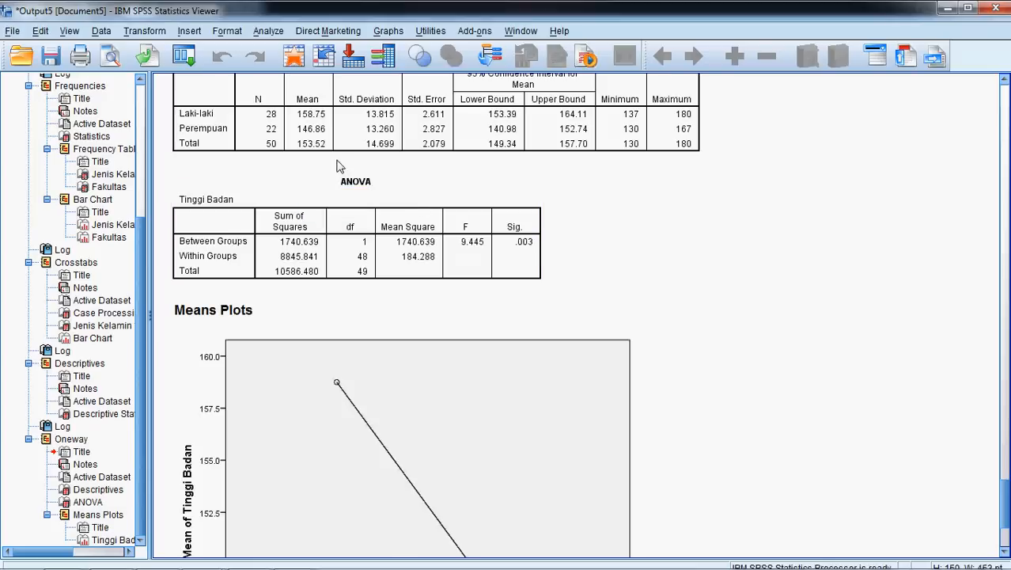
left_click(314, 129)
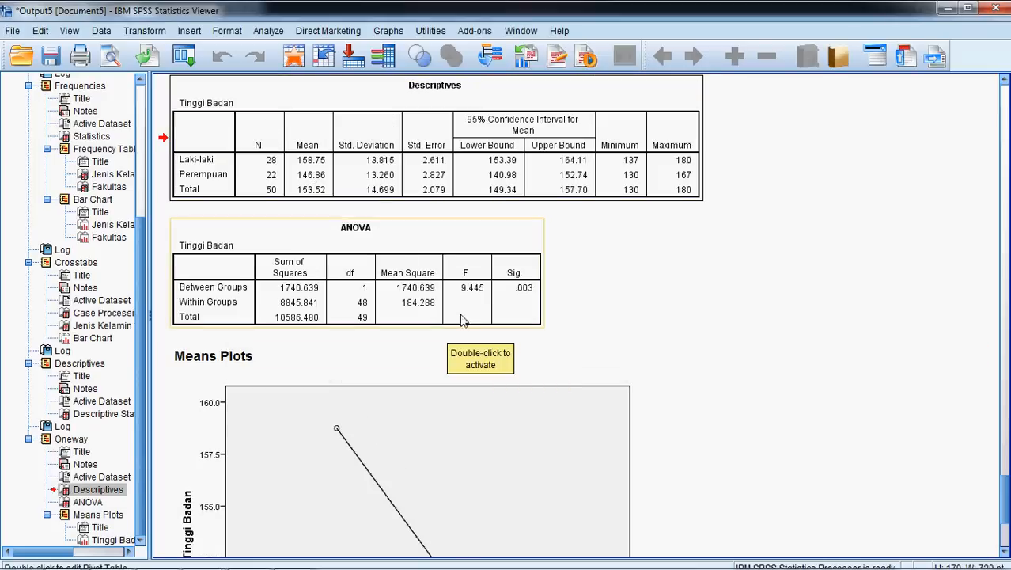
- Compare the means plot of Tinggi Badan for Laki-laki and Perempuan with the ANOVA table above it
scroll(483, 317, "down", 5)
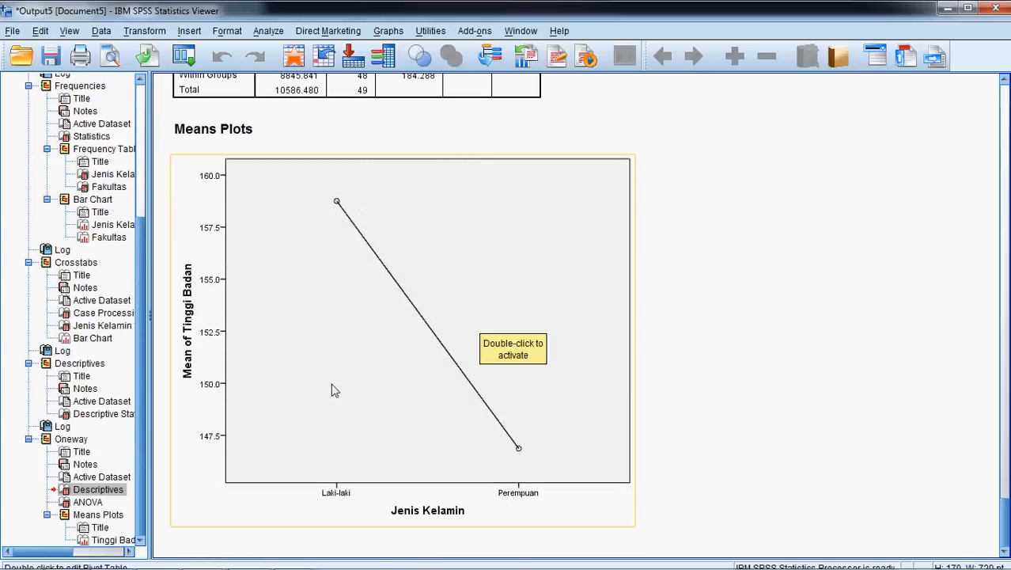
scroll(339, 324, "up", 3)
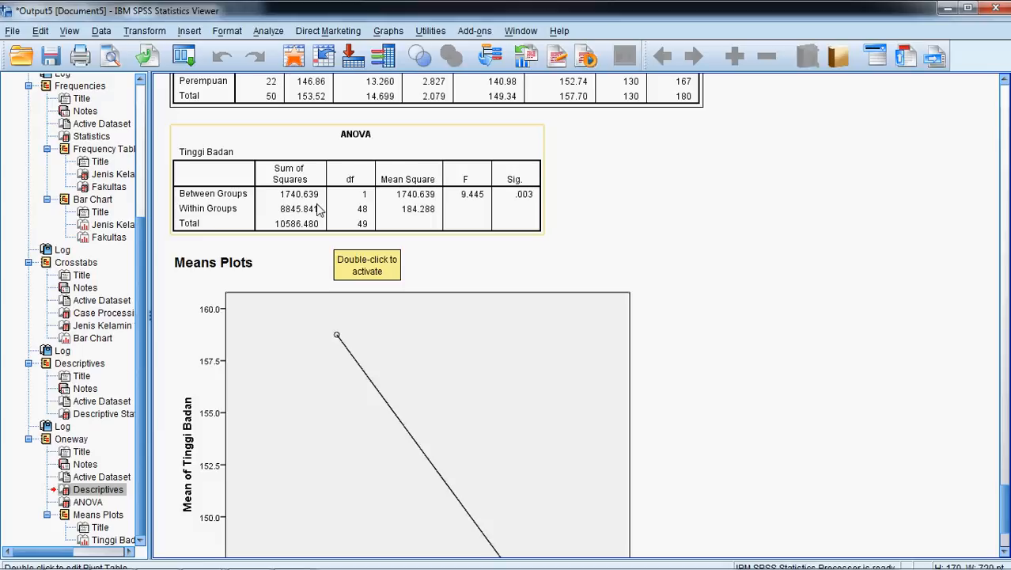
left_click(332, 452)
scroll(400, 526, "down", 3)
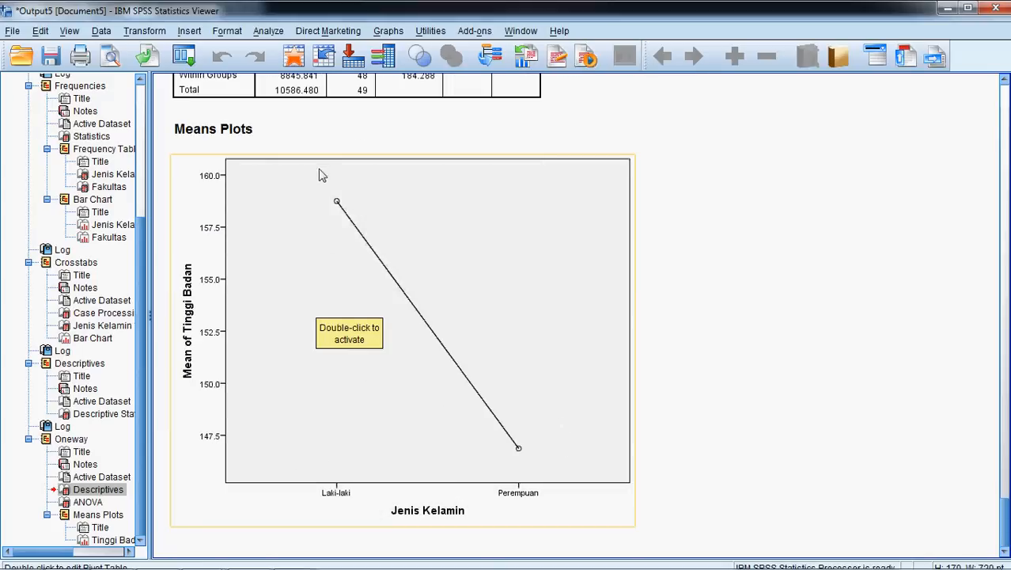
scroll(324, 166, "up", 2)
left_click(358, 150)
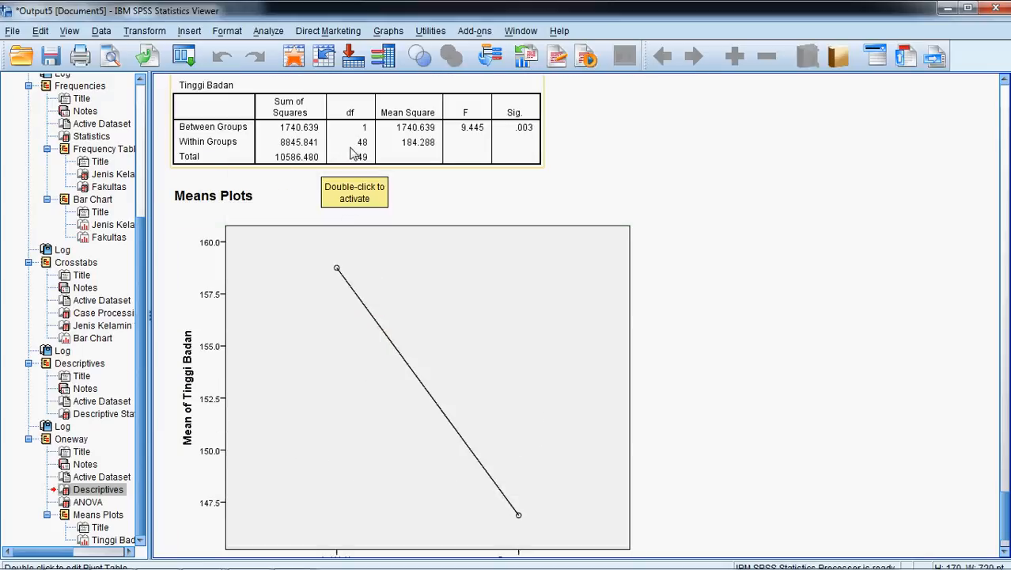
- Run the One-Way ANOVA again with IQ replacing Tinggi Badan as the dependent variable and Jenis Kelamin as the factor
left_click(264, 33)
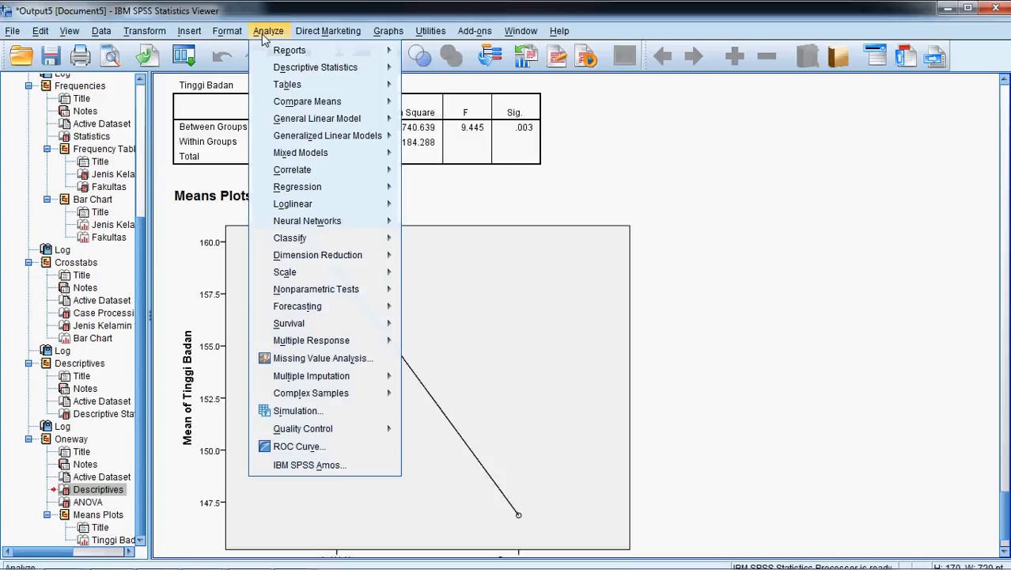
mouse_move(313, 175)
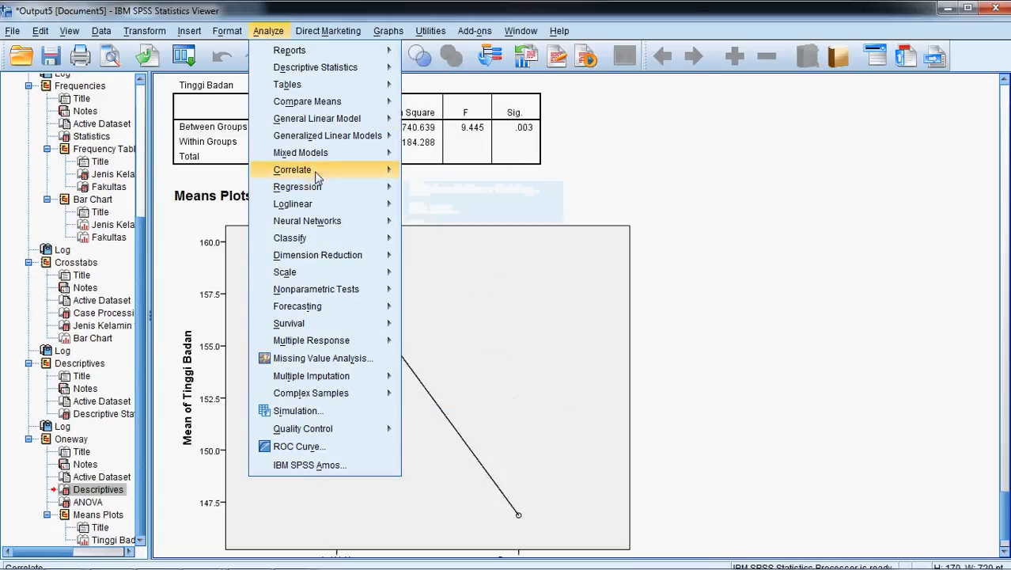
mouse_move(357, 106)
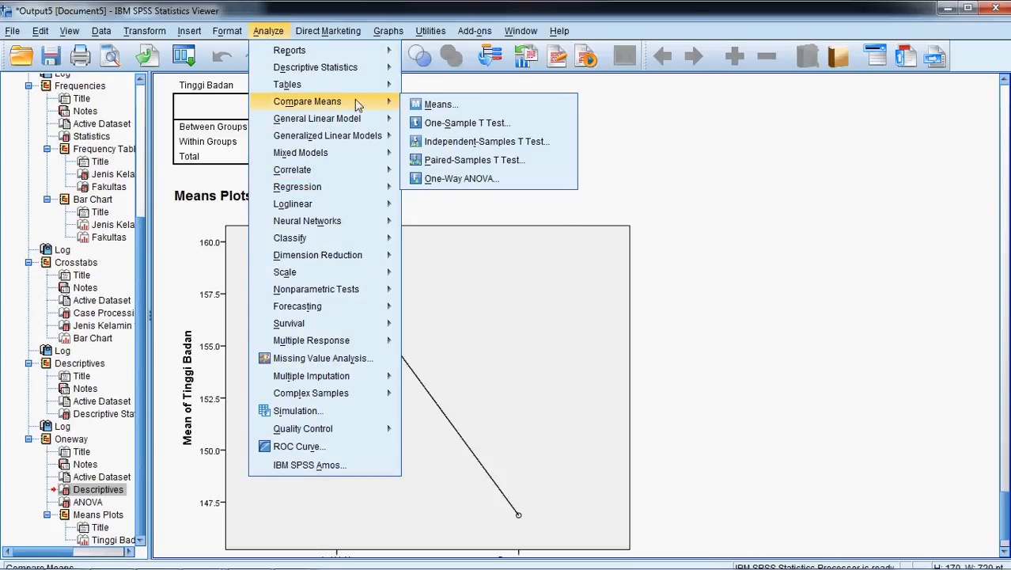
left_click(459, 178)
double_click(702, 96)
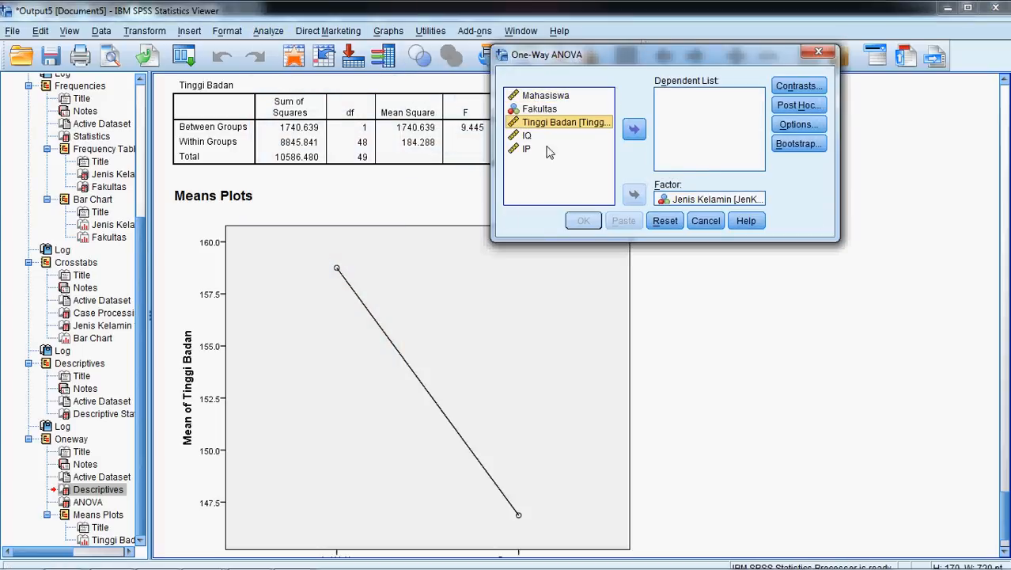
left_click(529, 136)
left_click(635, 130)
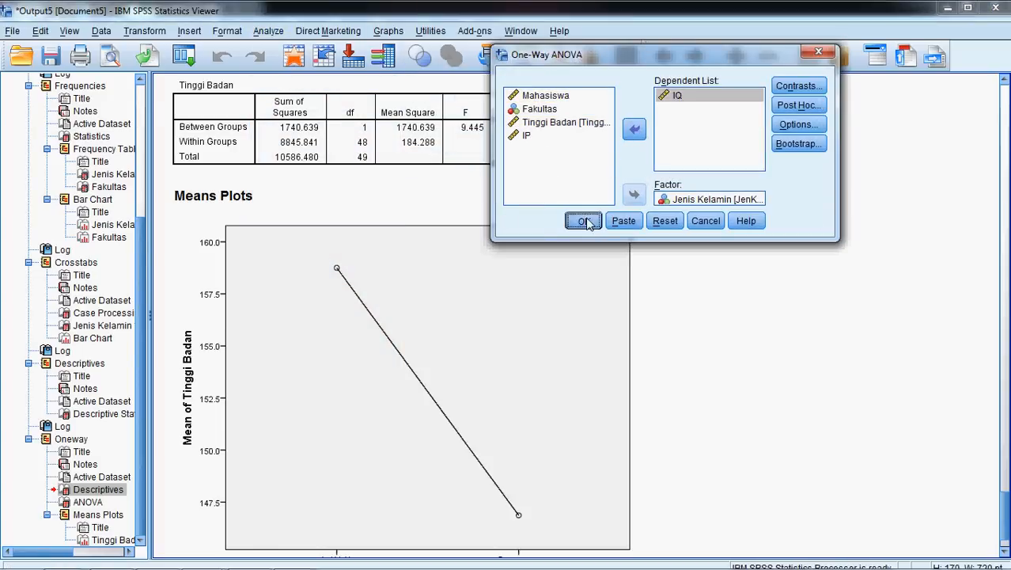
left_click(584, 220)
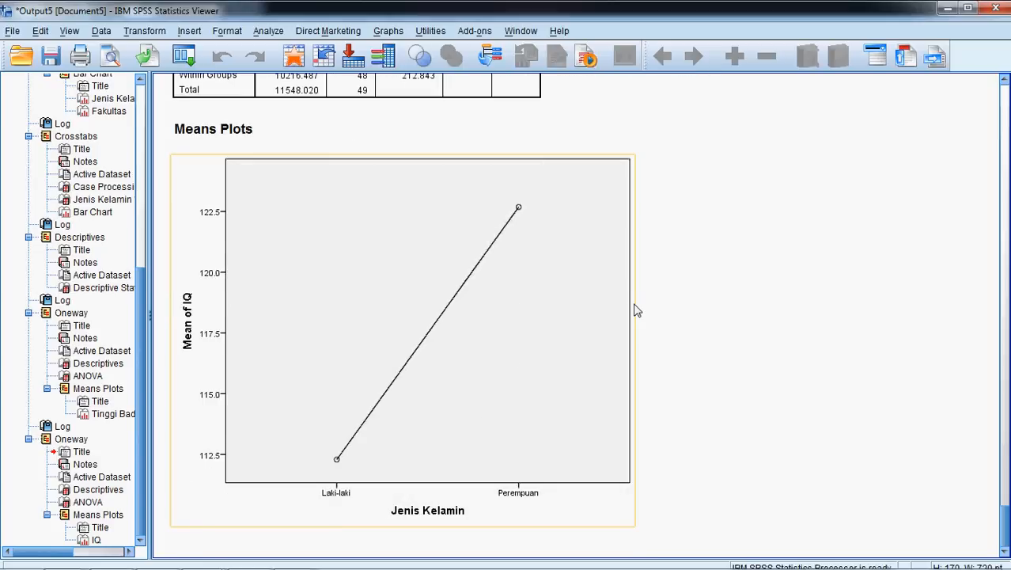
- Examine the IQ descriptives by gender, the significance in the ANOVA table and the means plot
scroll(638, 310, "up", 3)
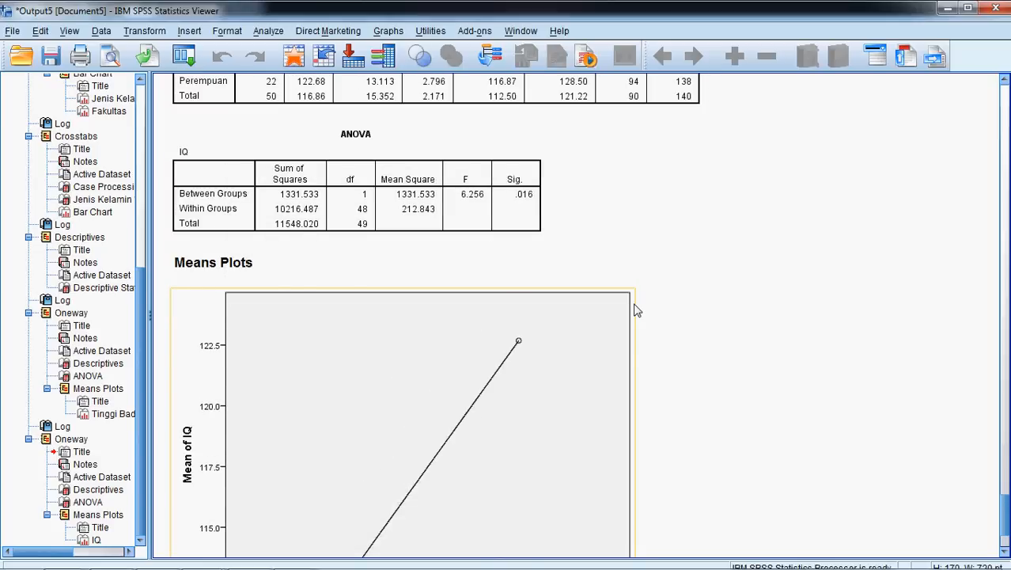
scroll(638, 310, "up", 2)
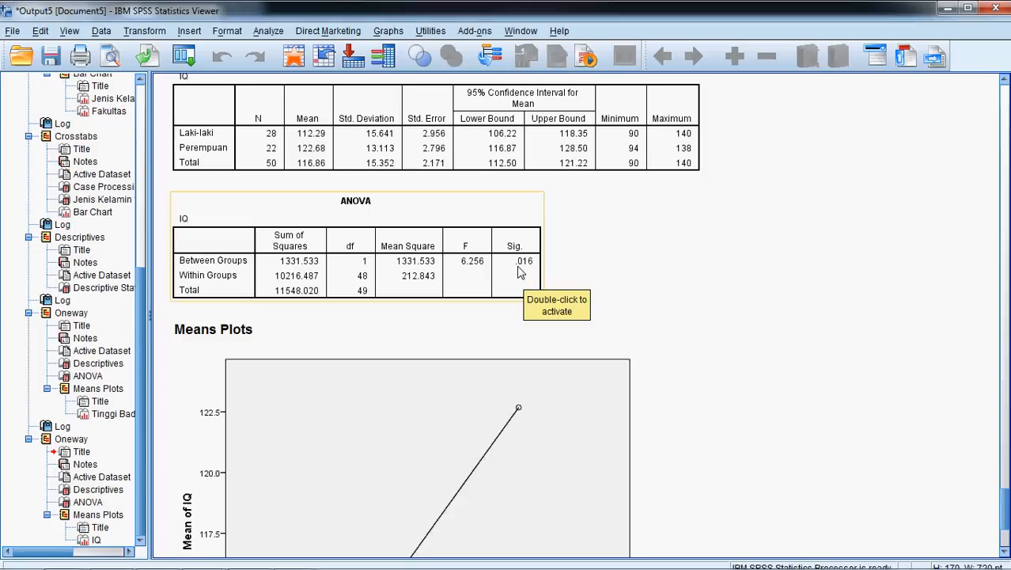
scroll(289, 271, "up", 2)
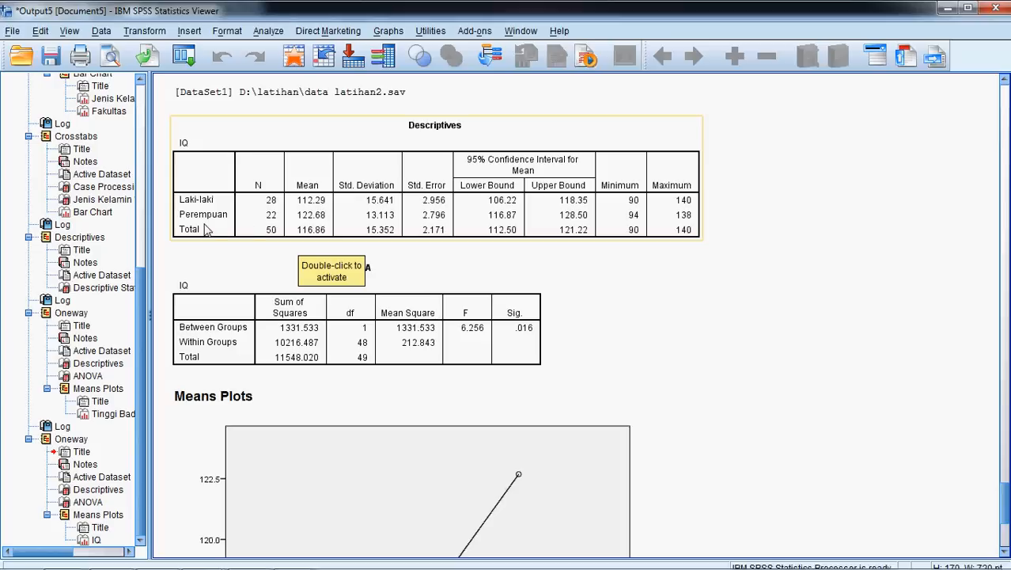
scroll(320, 225, "down", 7)
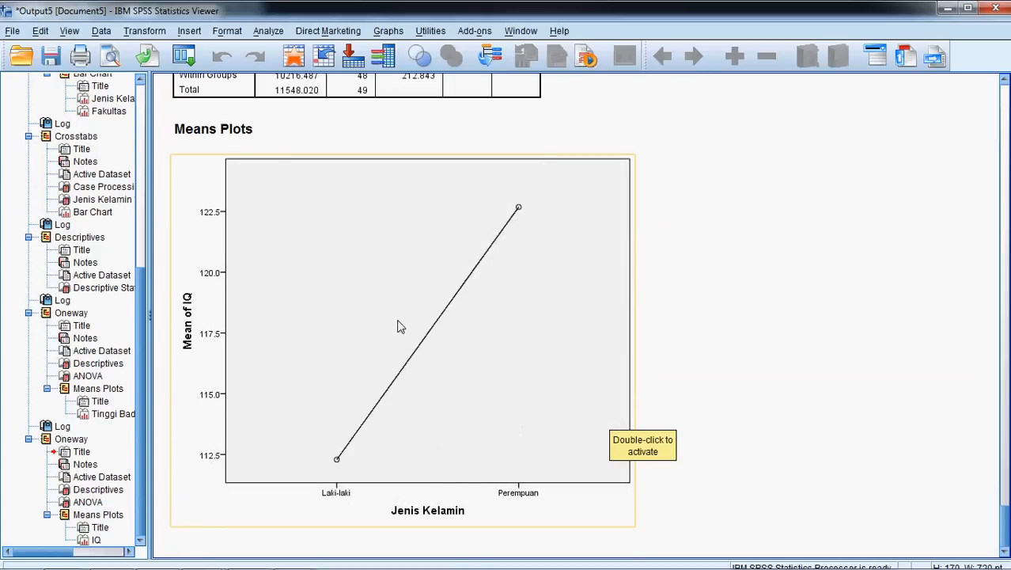
scroll(522, 215, "up", 3)
scroll(522, 203, "down", 3)
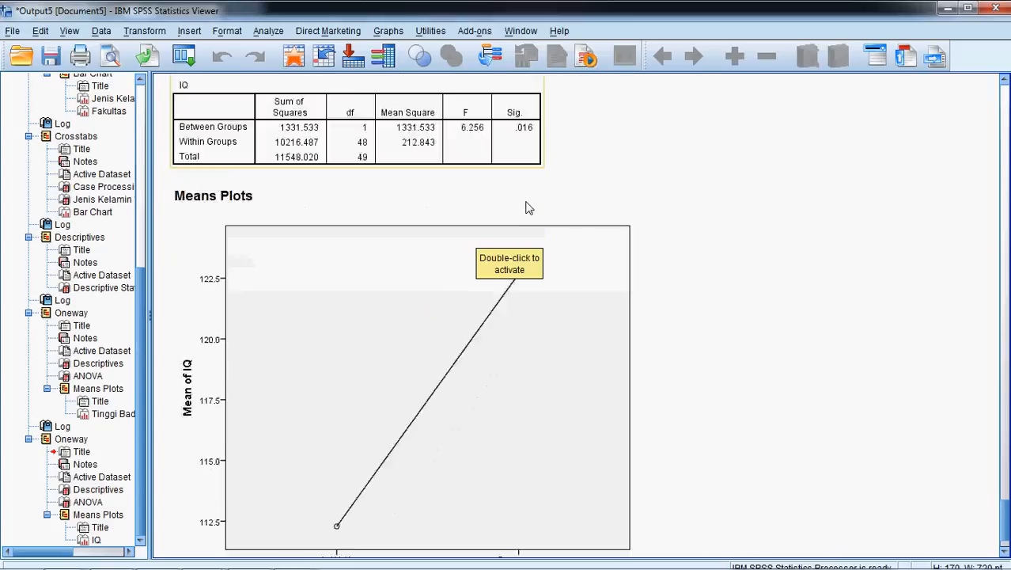
- Run the One-Way ANOVA with IP replacing IQ as the dependent variable, keeping Jenis Kelamin as the factor
left_click(268, 31)
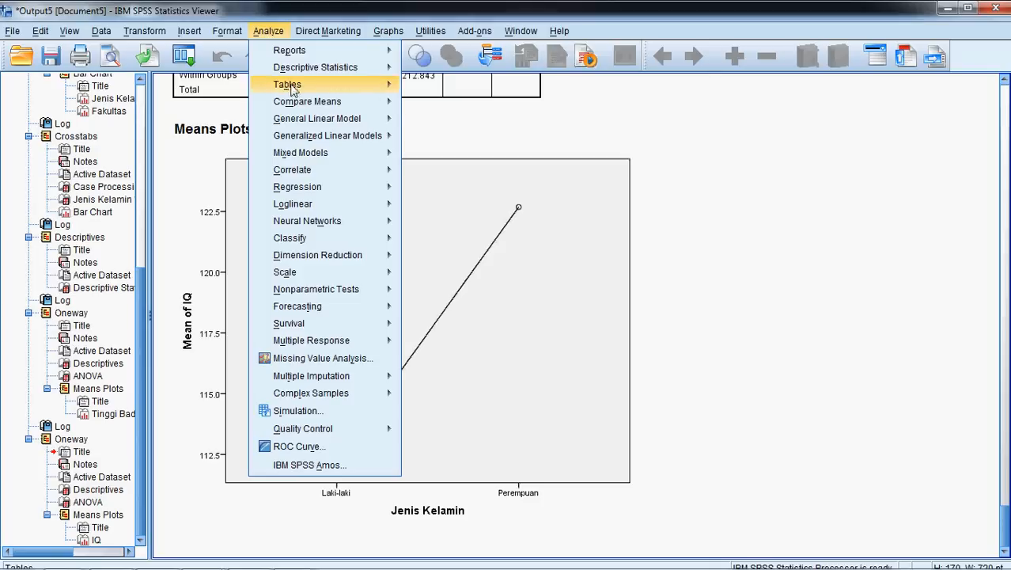
mouse_move(308, 101)
left_click(468, 182)
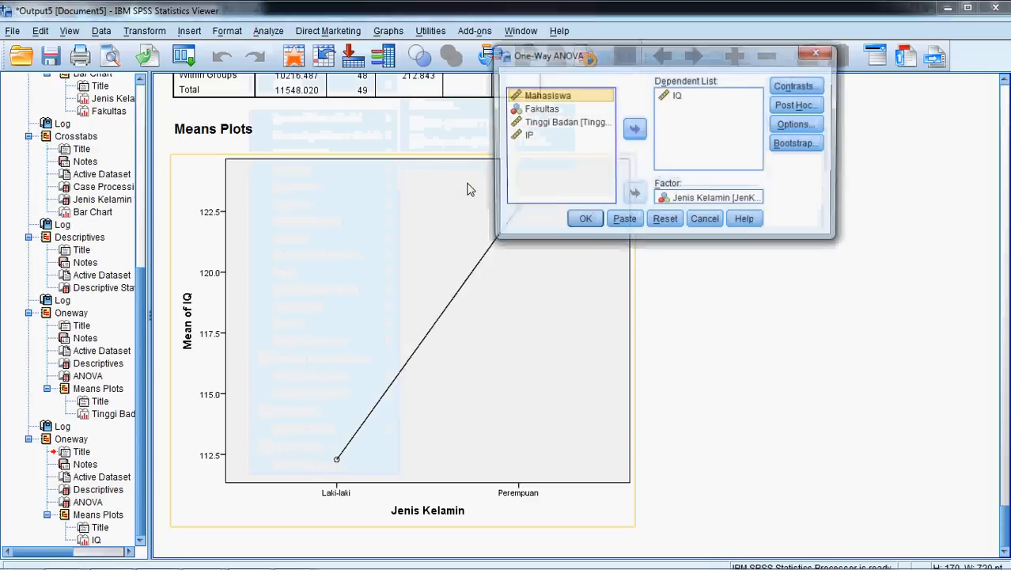
double_click(679, 97)
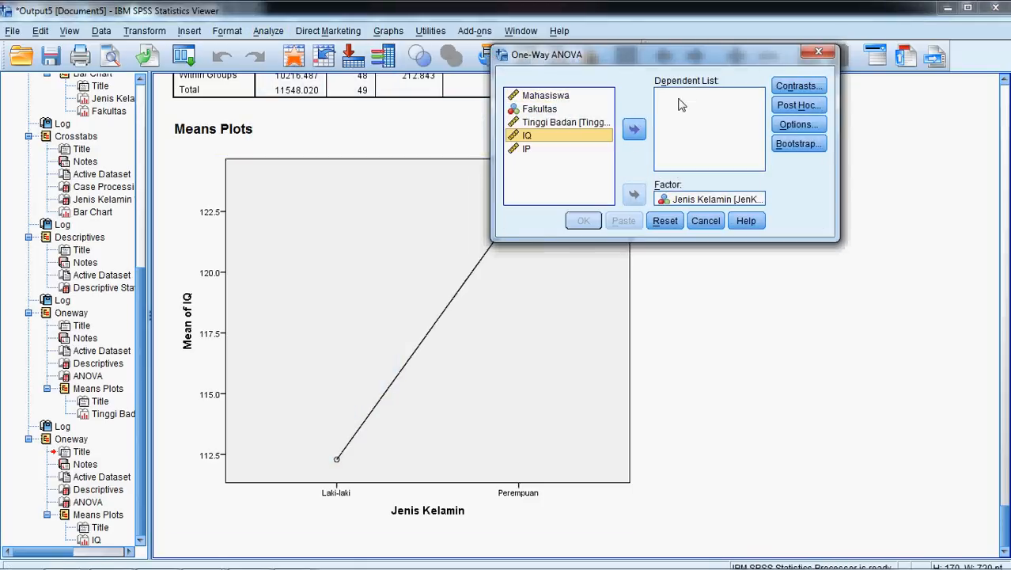
left_click(525, 149)
left_click(635, 135)
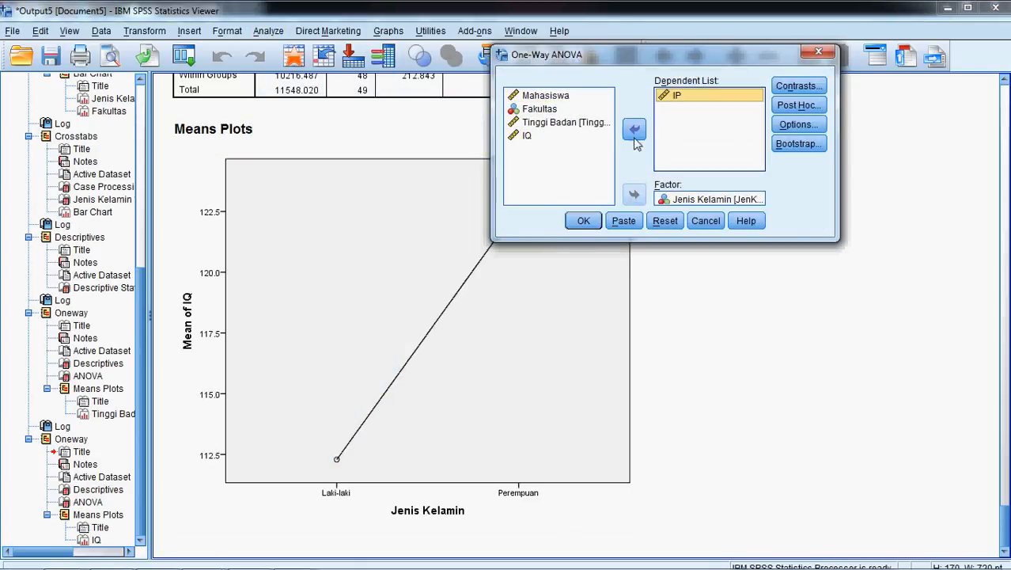
left_click(590, 220)
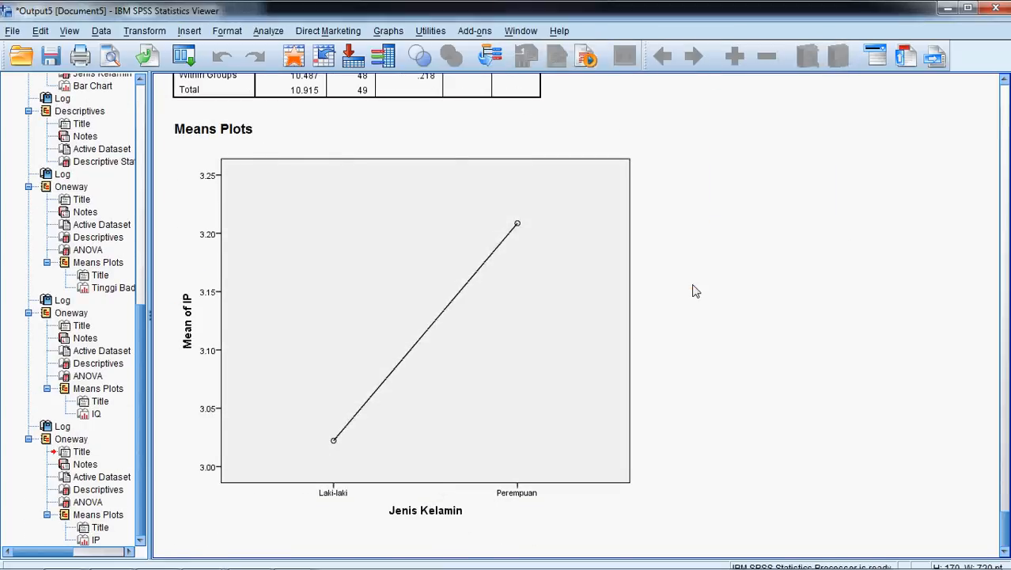
- Examine the IP descriptives by gender, the significance in the ANOVA table and the means plot
scroll(577, 267, "up", 3)
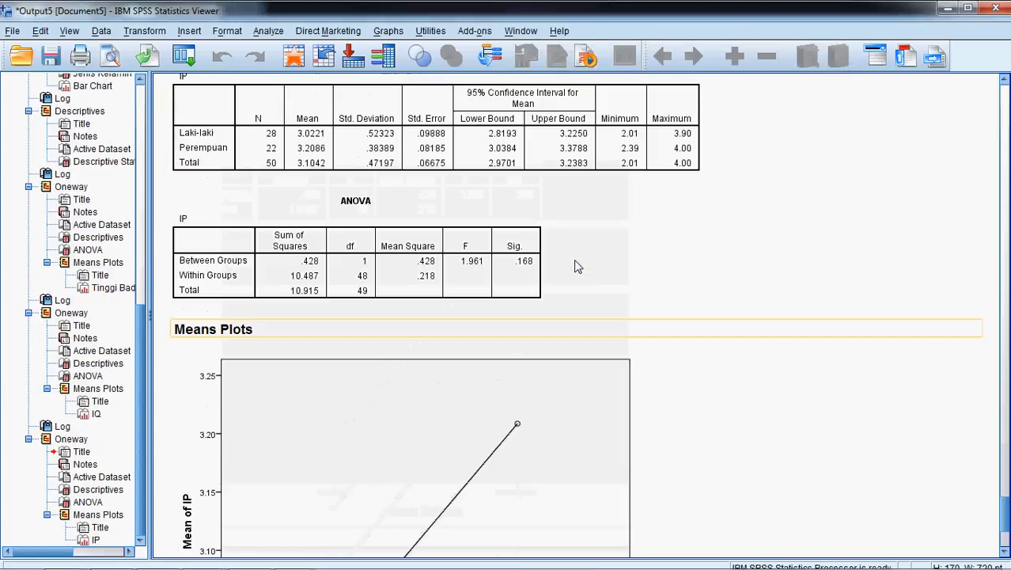
scroll(571, 263, "down", 3)
left_click(524, 162)
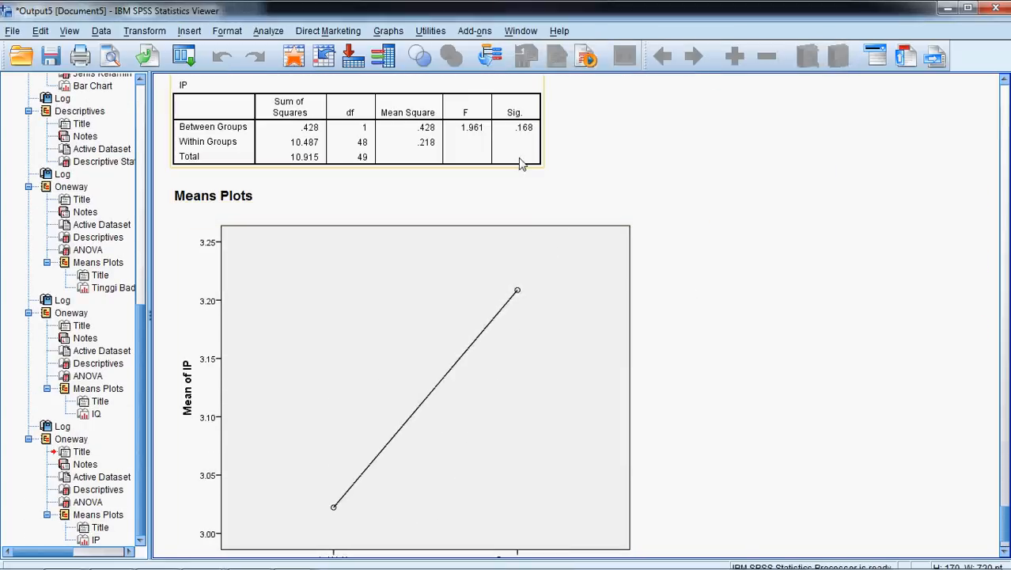
scroll(518, 231, "up", 1)
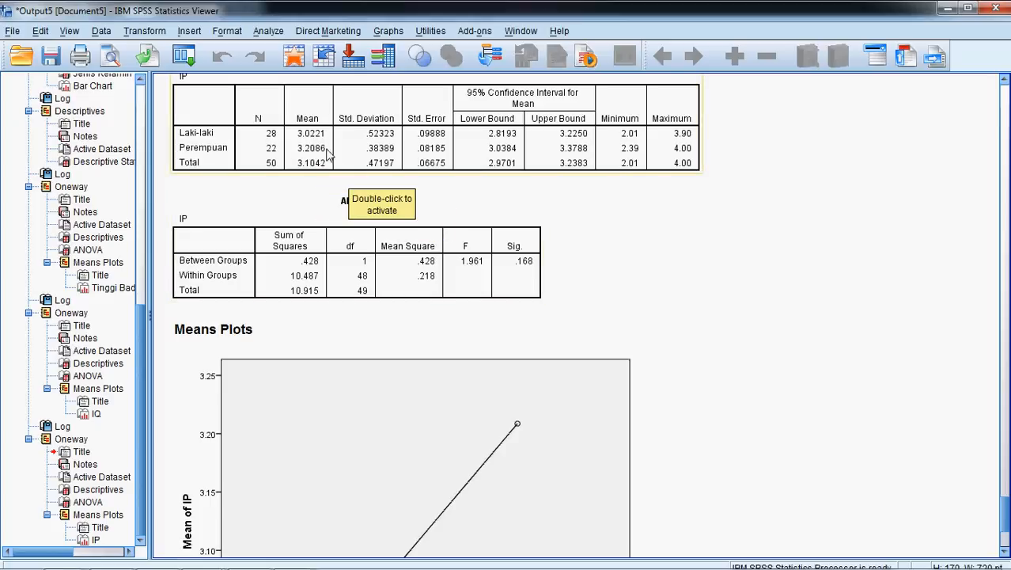
scroll(562, 320, "down", 5)
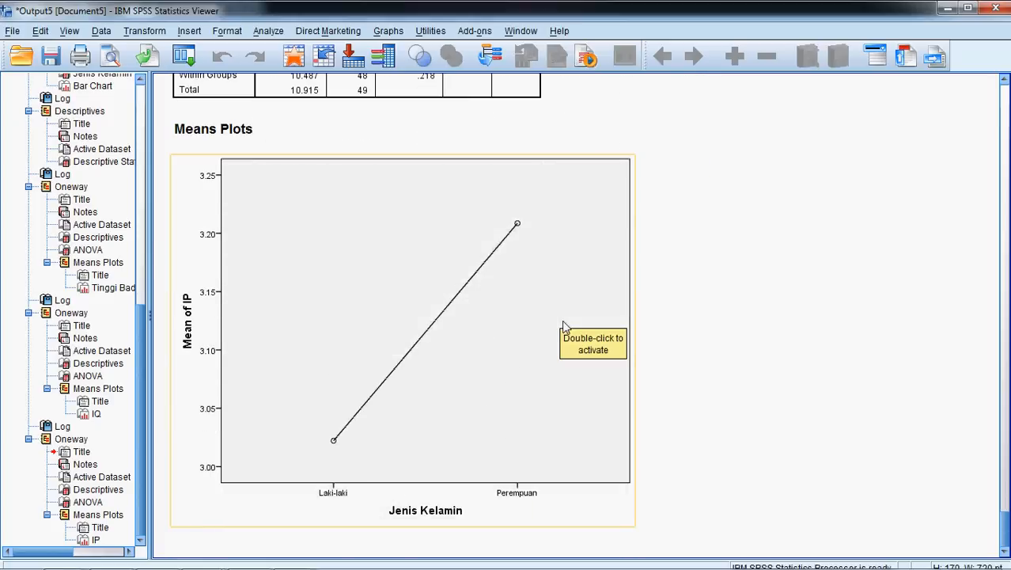
scroll(562, 320, "up", 7)
scroll(564, 326, "down", 5)
- Run a One-Way ANOVA with Tinggi Badan as the dependent variable and Fakultas as the factor, replacing IP and Jenis Kelamin
left_click(276, 35)
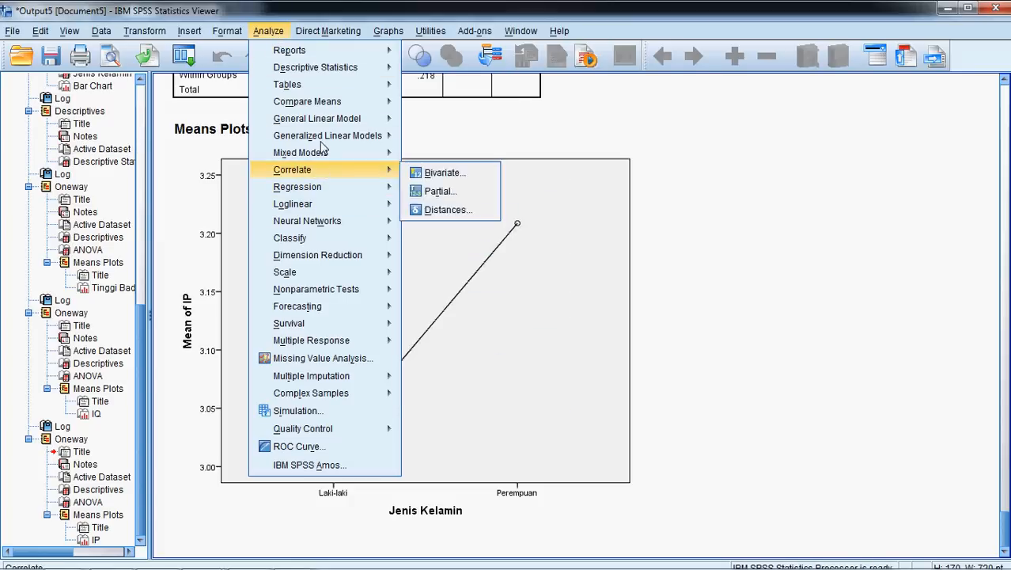
mouse_move(325, 103)
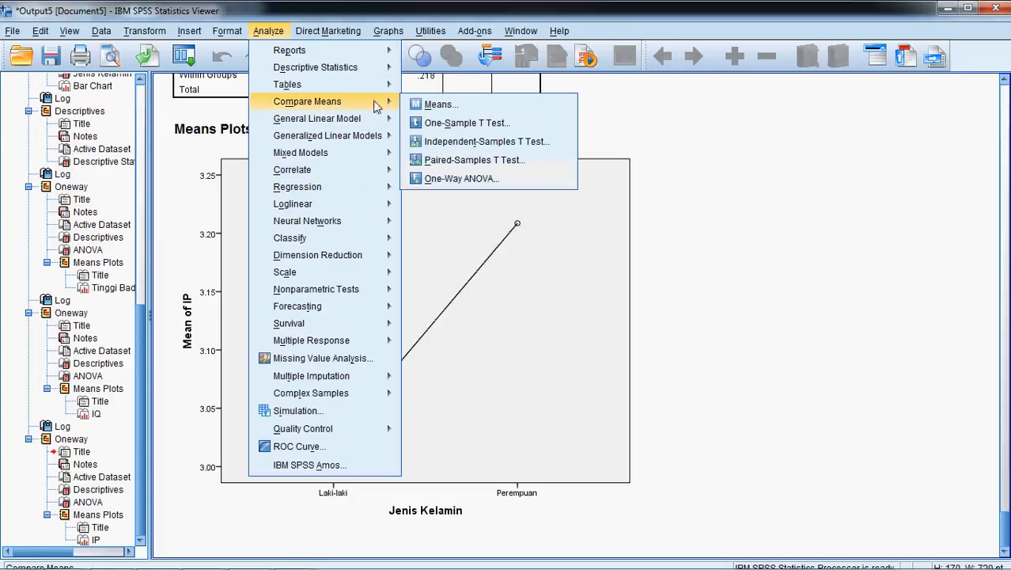
left_click(459, 180)
double_click(663, 97)
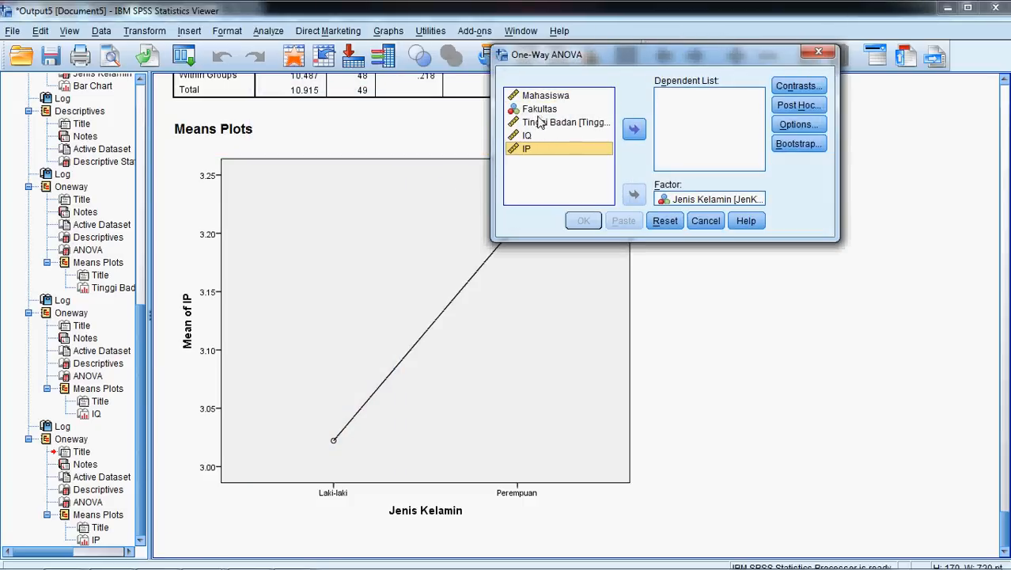
double_click(679, 200)
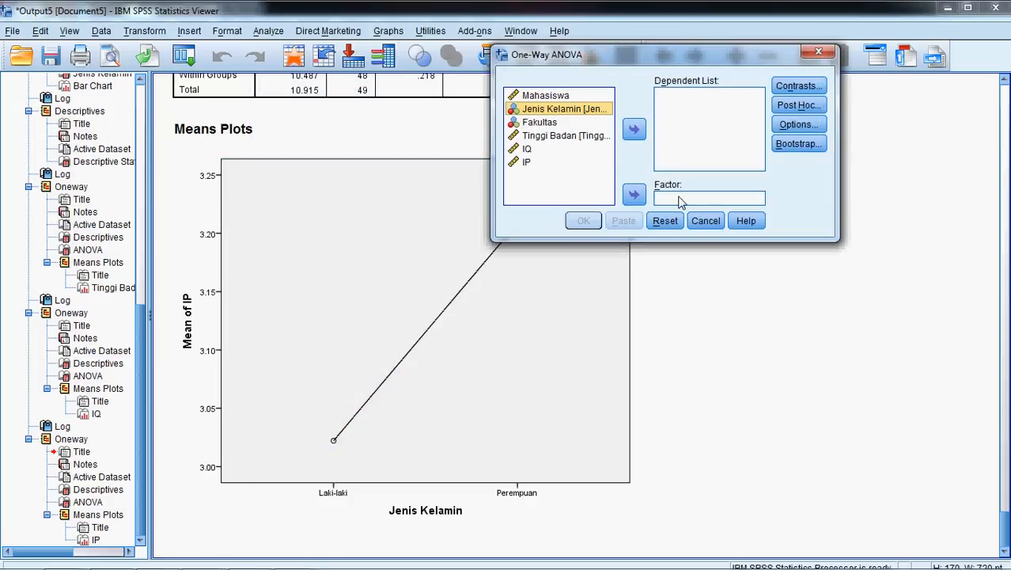
left_click(554, 123)
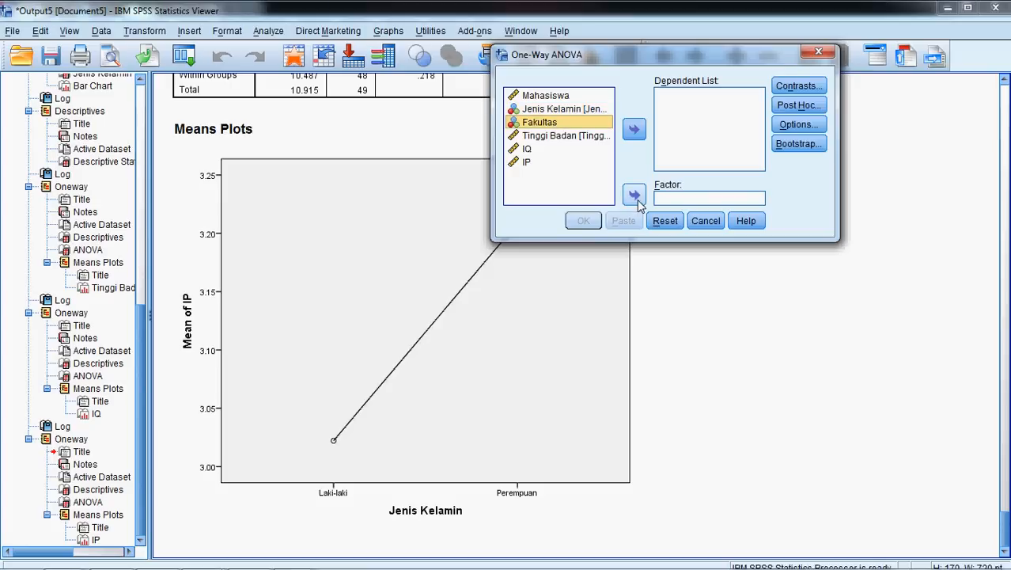
left_click(635, 197)
left_click(544, 122)
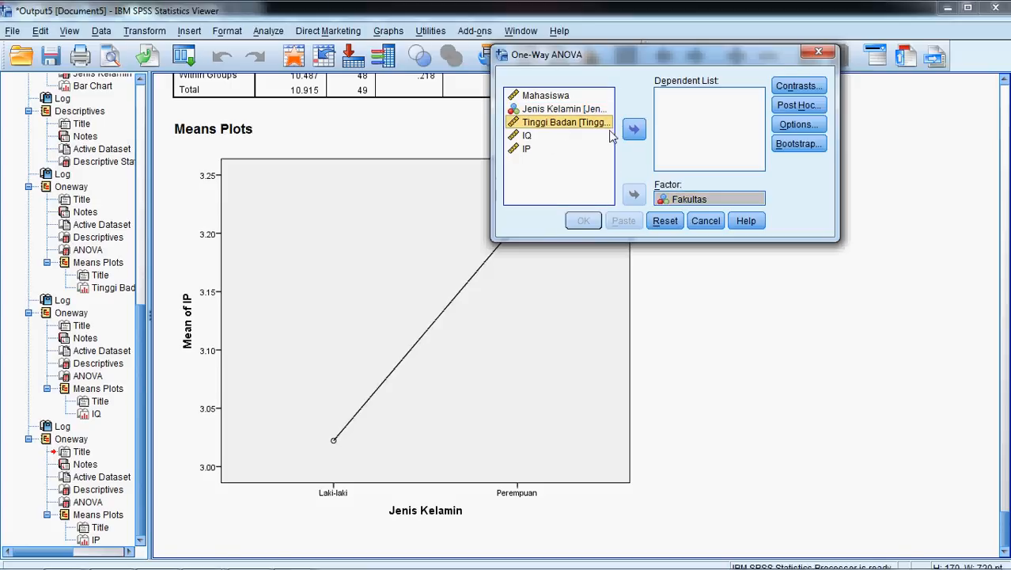
left_click(634, 129)
left_click(584, 222)
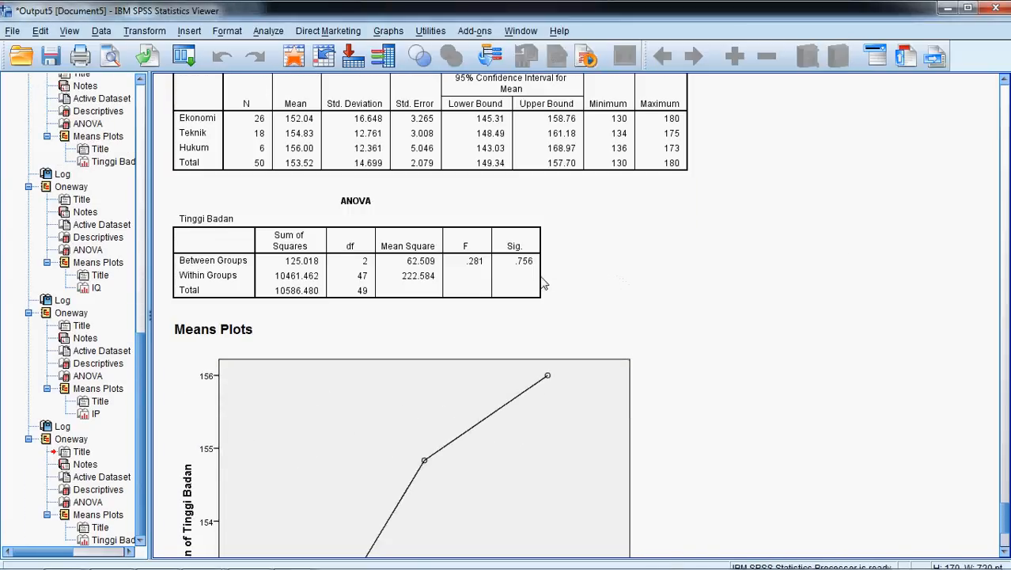
- Examine the Tinggi Badan results by faculty in the ANOVA table, the means plot and the descriptives
left_click(481, 268)
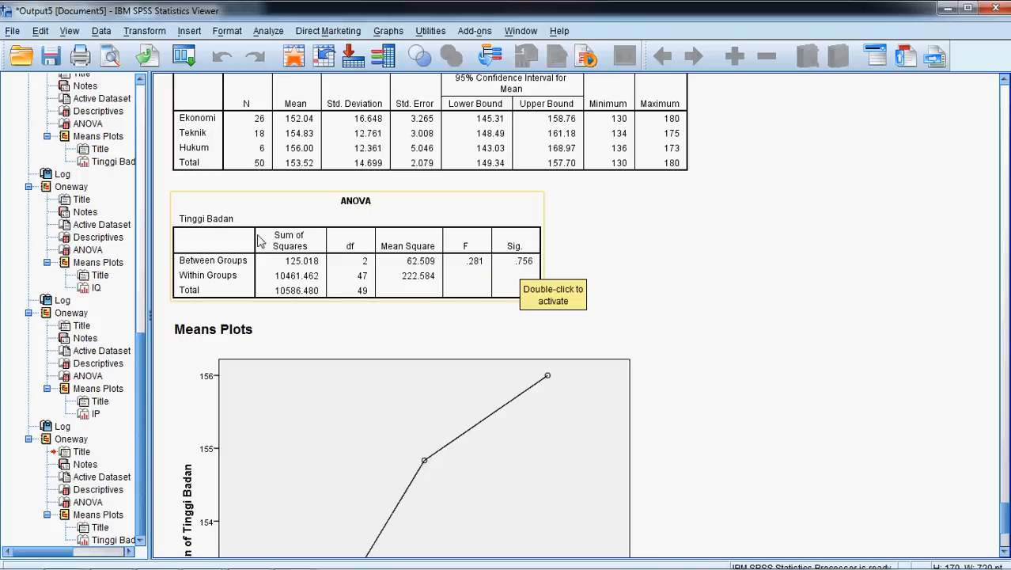
scroll(522, 269, "down", 3)
left_click(520, 270)
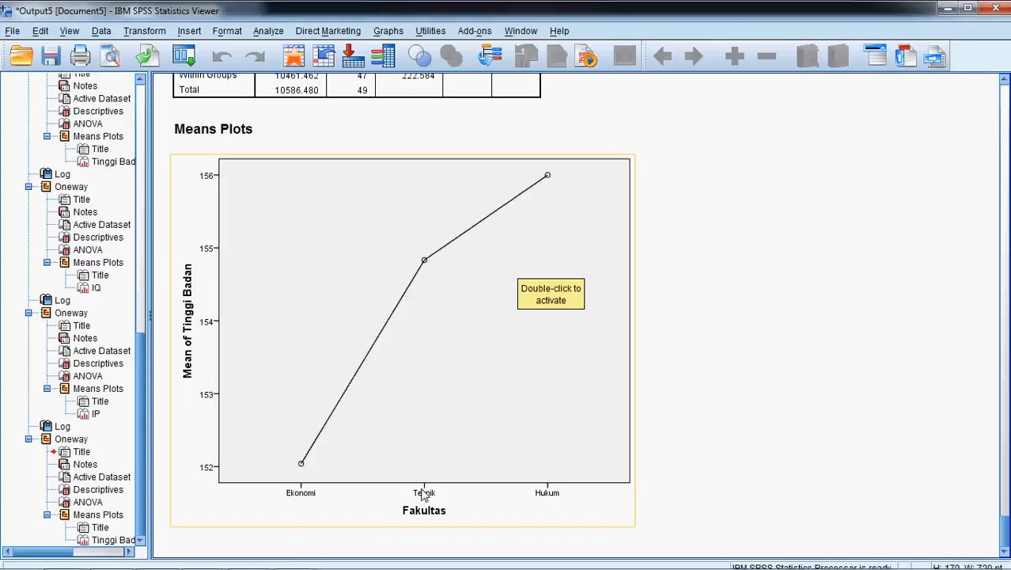
scroll(528, 427, "up", 1)
left_click(524, 138)
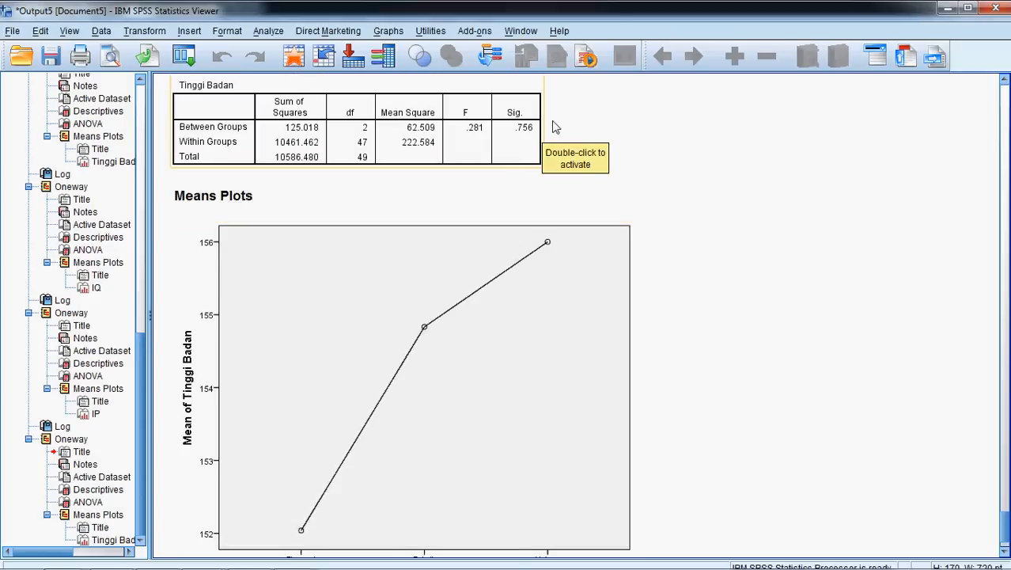
scroll(377, 164, "up", 3)
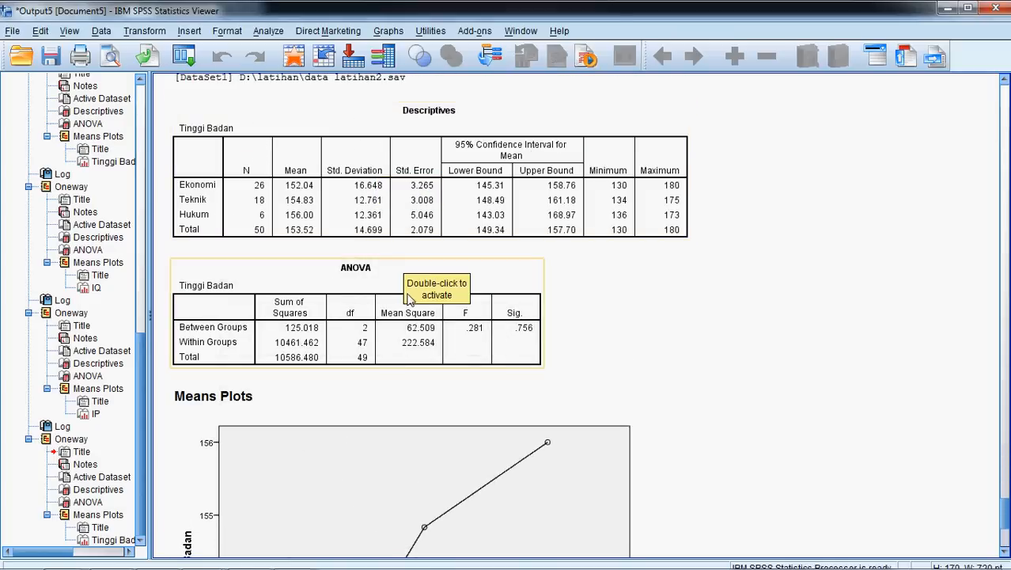
- Run the One-Way ANOVA with IQ and IP added to Tinggi Badan as dependent variables, keeping Fakultas as the factor
scroll(420, 294, "down", 4)
left_click(532, 298)
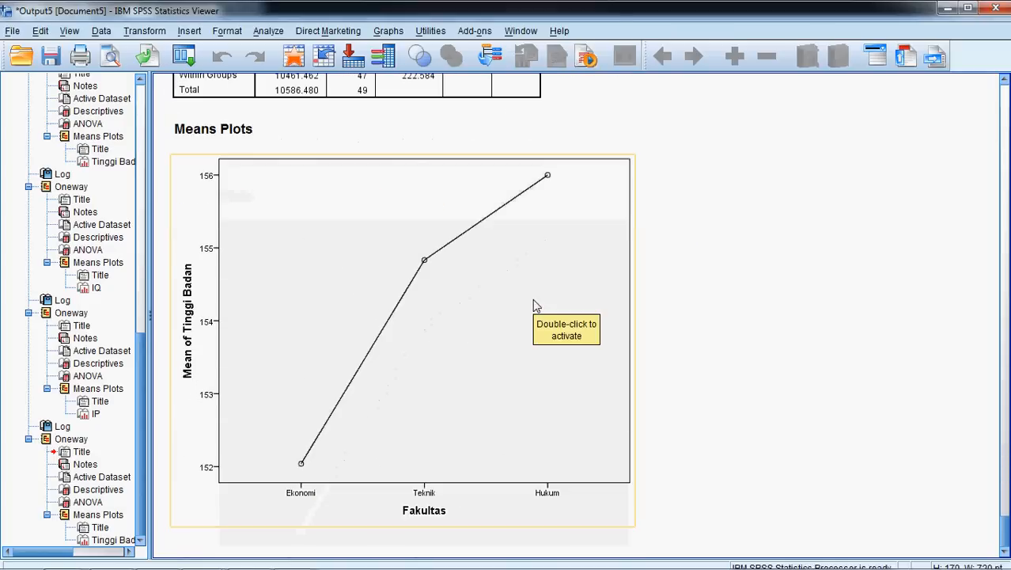
scroll(418, 246, "down", 1)
left_click(266, 33)
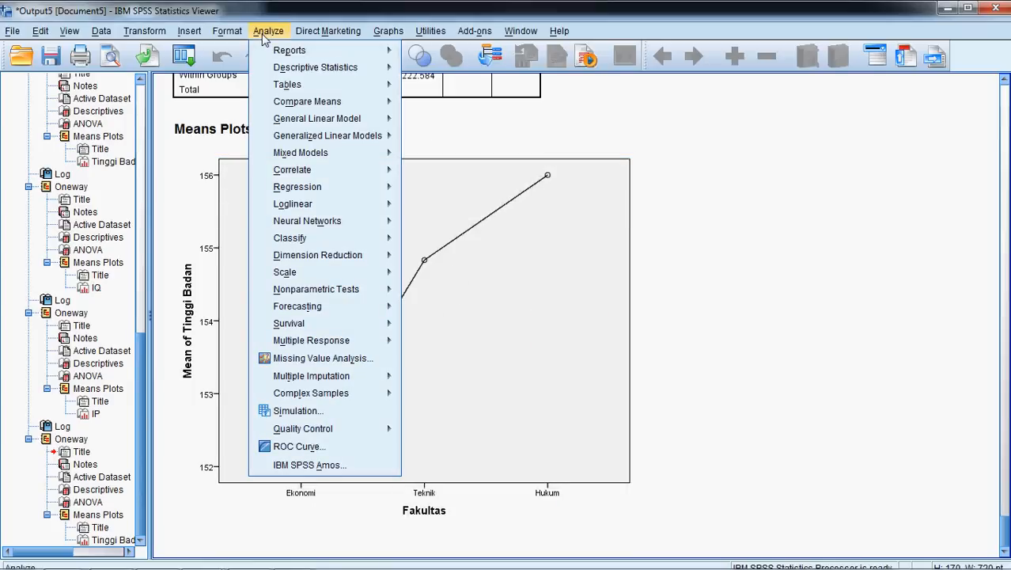
left_click(265, 34)
left_click(265, 33)
mouse_move(283, 123)
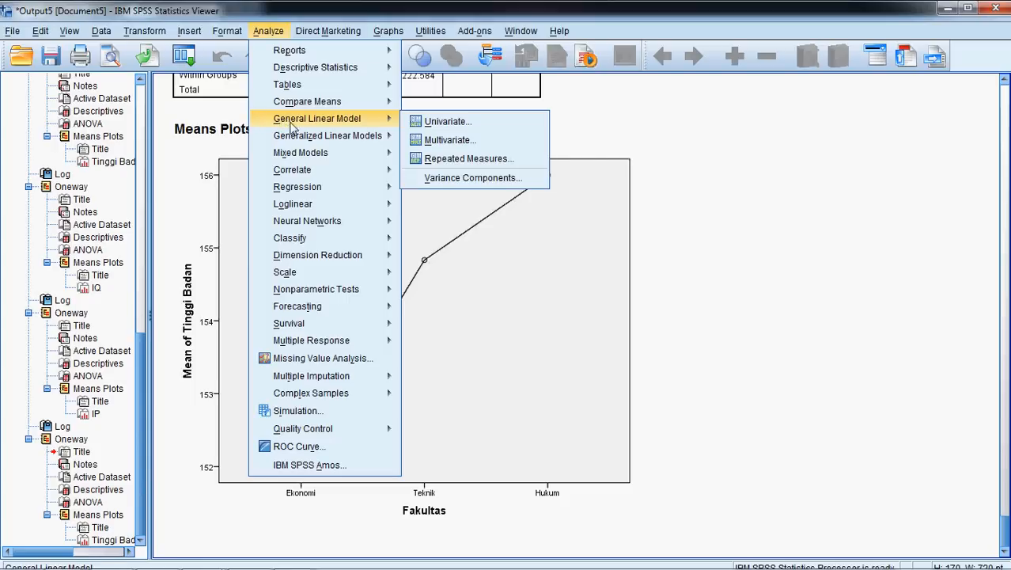
mouse_move(297, 101)
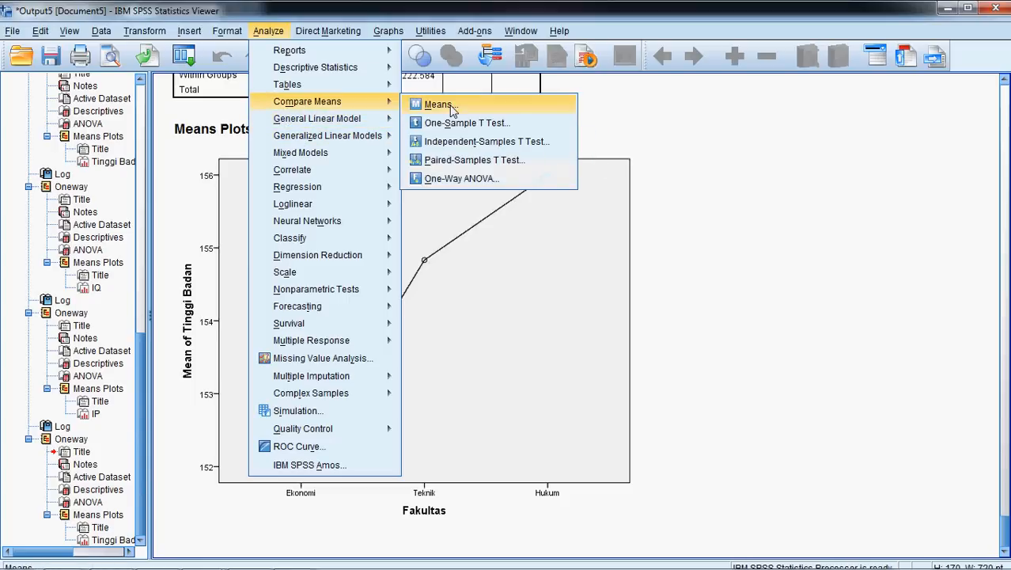
left_click(464, 178)
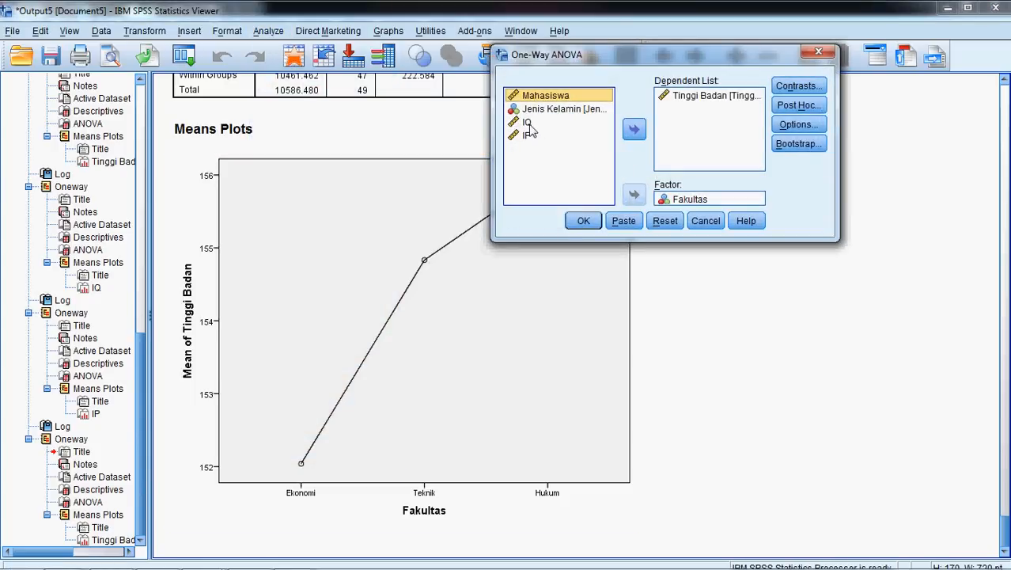
left_click(528, 123)
left_click(528, 135, "shift")
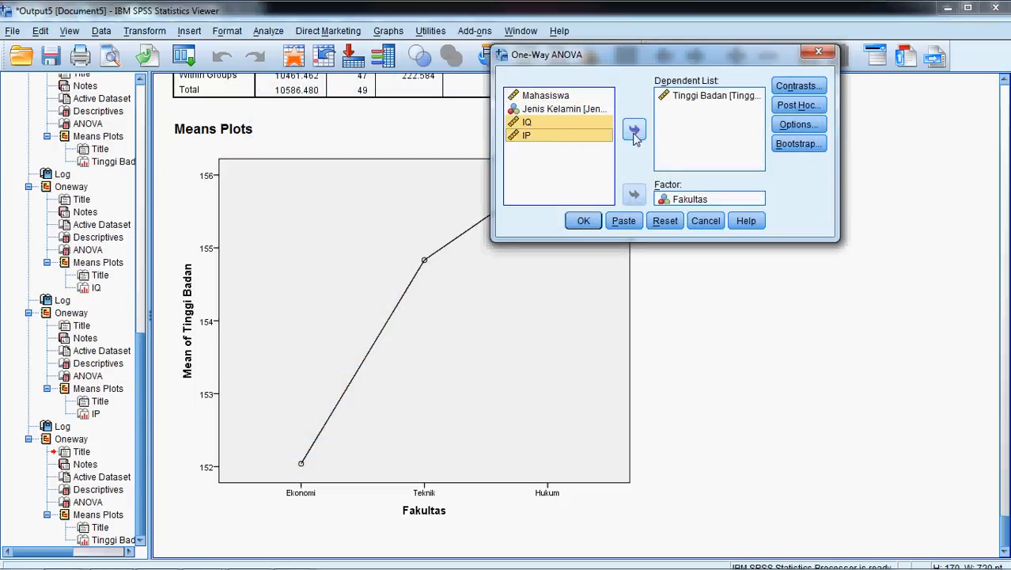
left_click(635, 130)
left_click(583, 221)
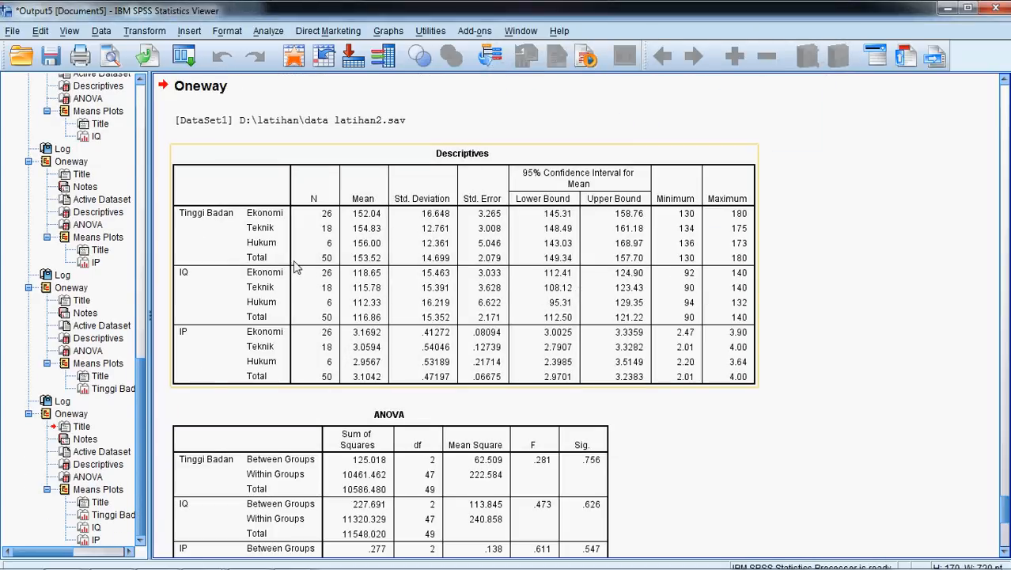
- Examine the ANOVA table and means plots for Tinggi Badan, IQ and IP by faculty
scroll(295, 267, "down", 5)
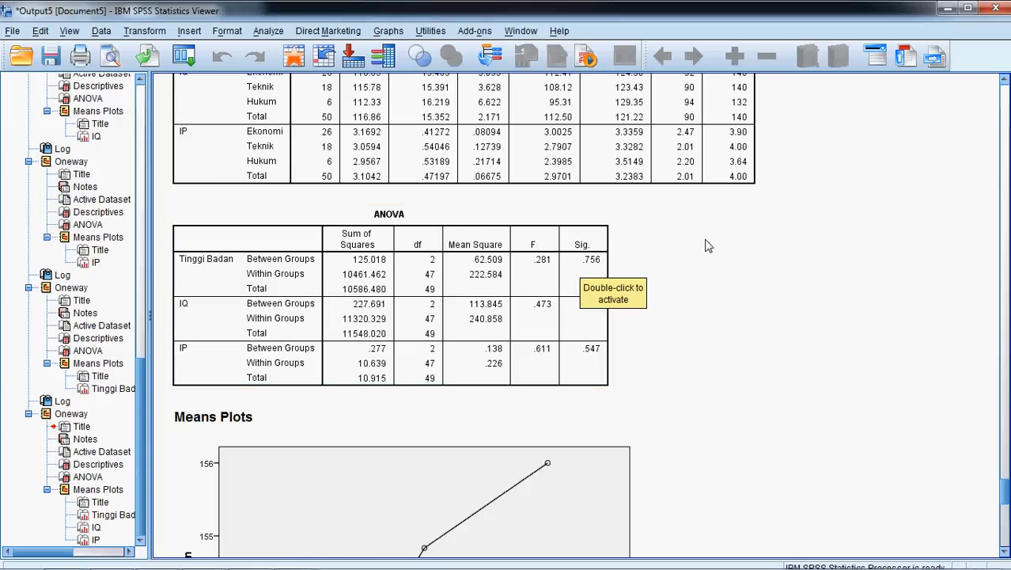
left_click(582, 370)
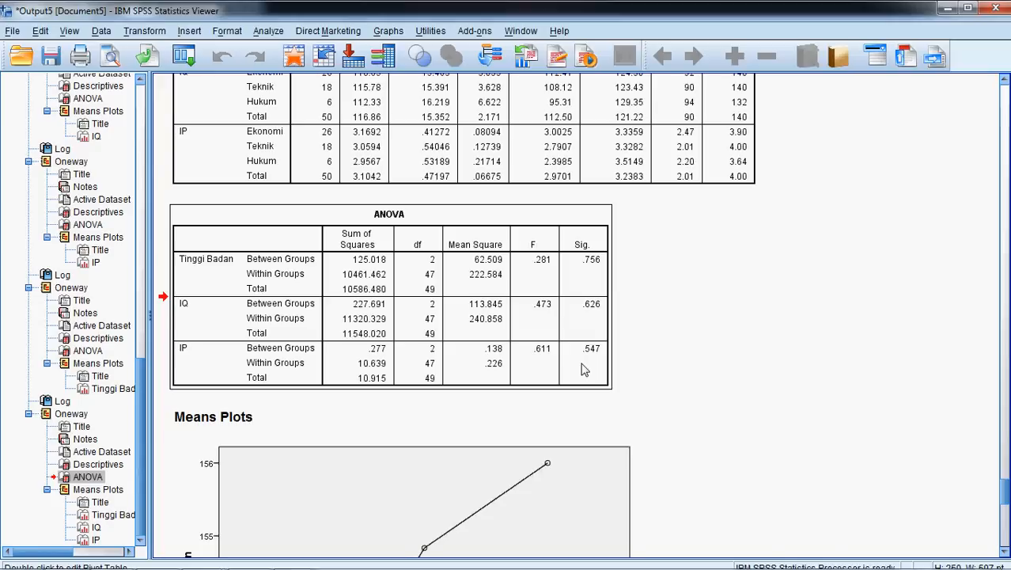
scroll(583, 370, "down", 15)
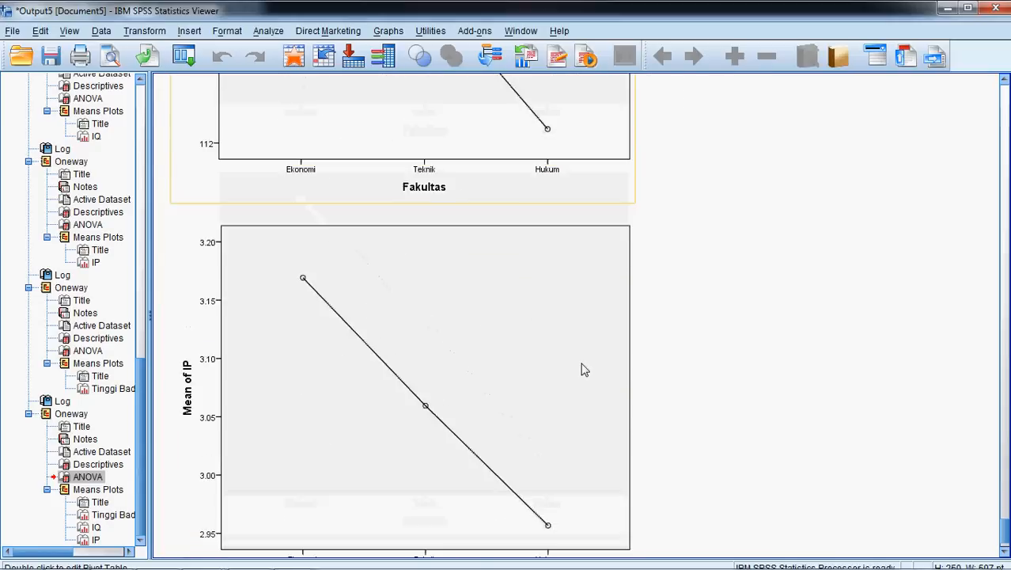
scroll(582, 369, "down", 2)
- Run the One-Way ANOVA on Tinggi Badan, IQ and IP with Jenis Kelamin replacing Fakultas as the factor
left_click(269, 32)
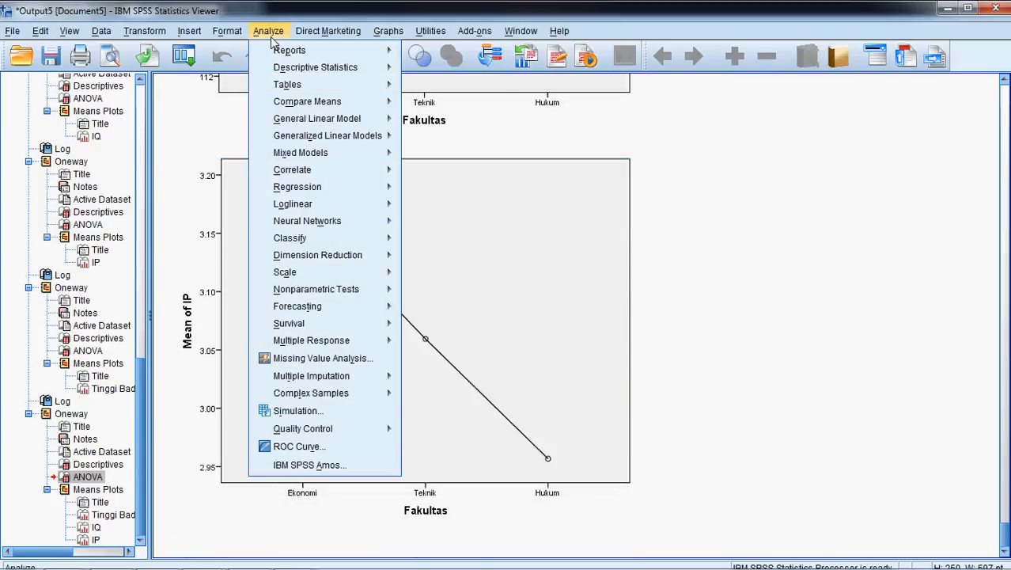
mouse_move(275, 56)
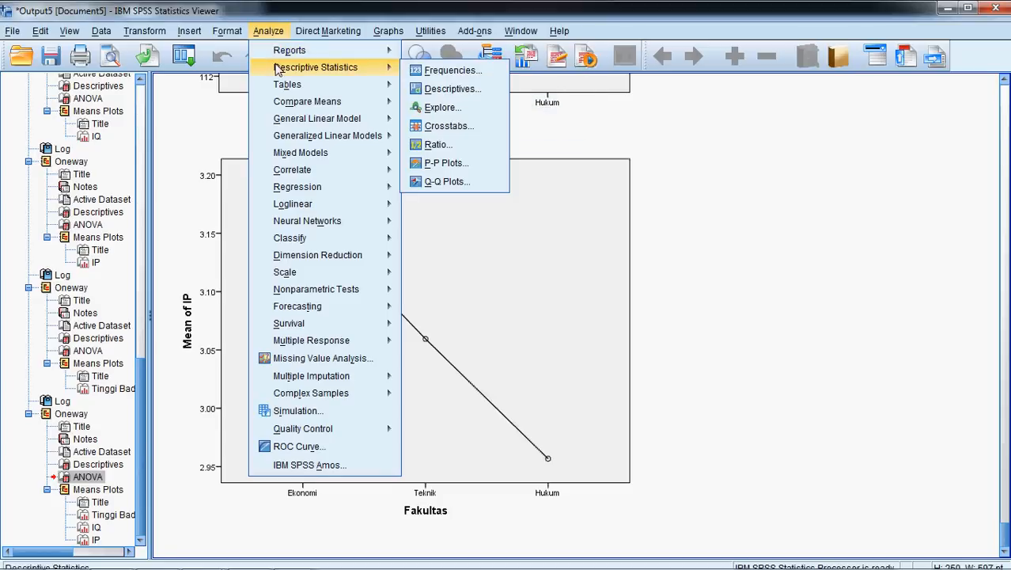
mouse_move(336, 106)
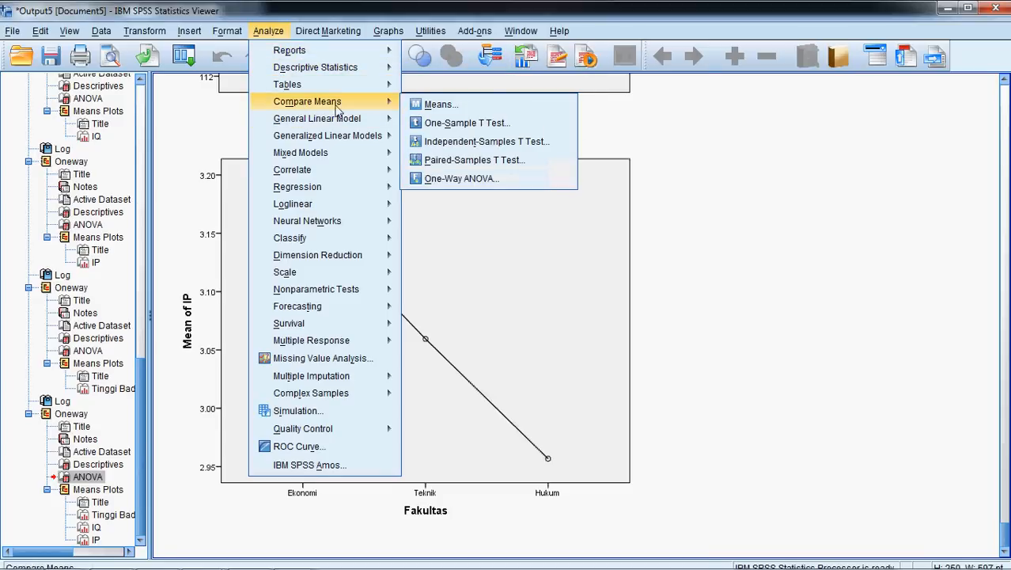
left_click(455, 178)
double_click(693, 203)
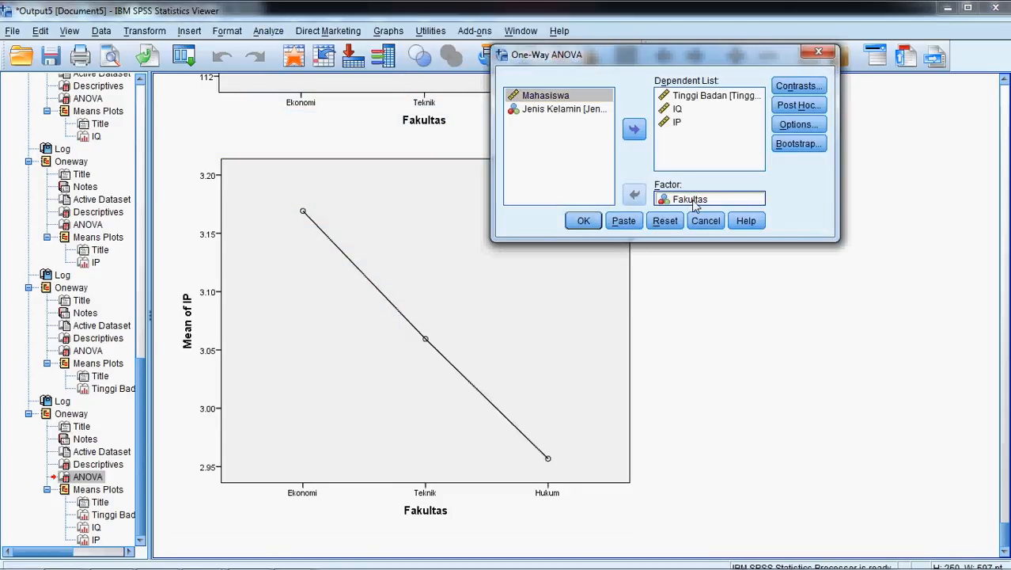
left_click(570, 112)
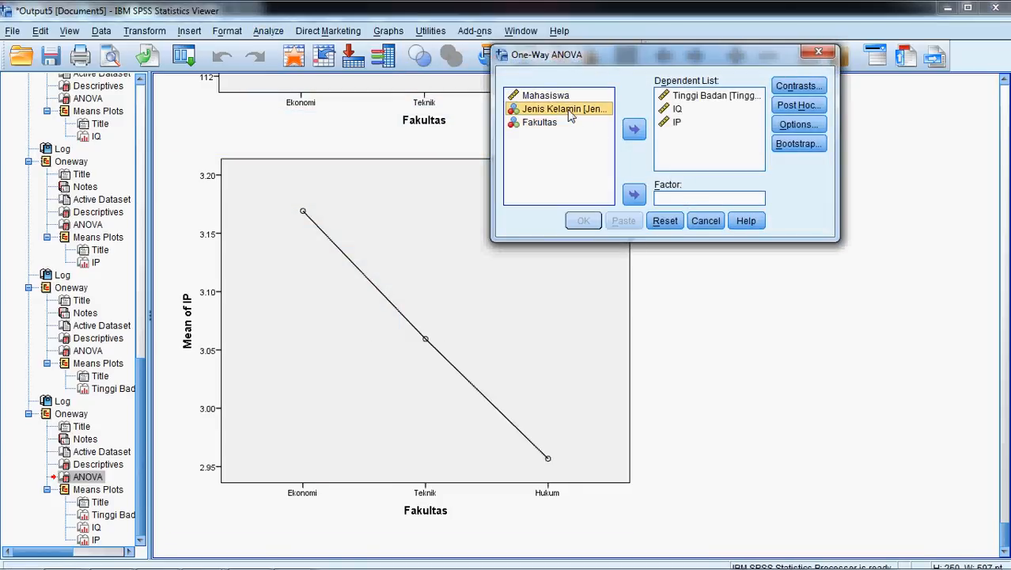
left_click(634, 194)
left_click(583, 221)
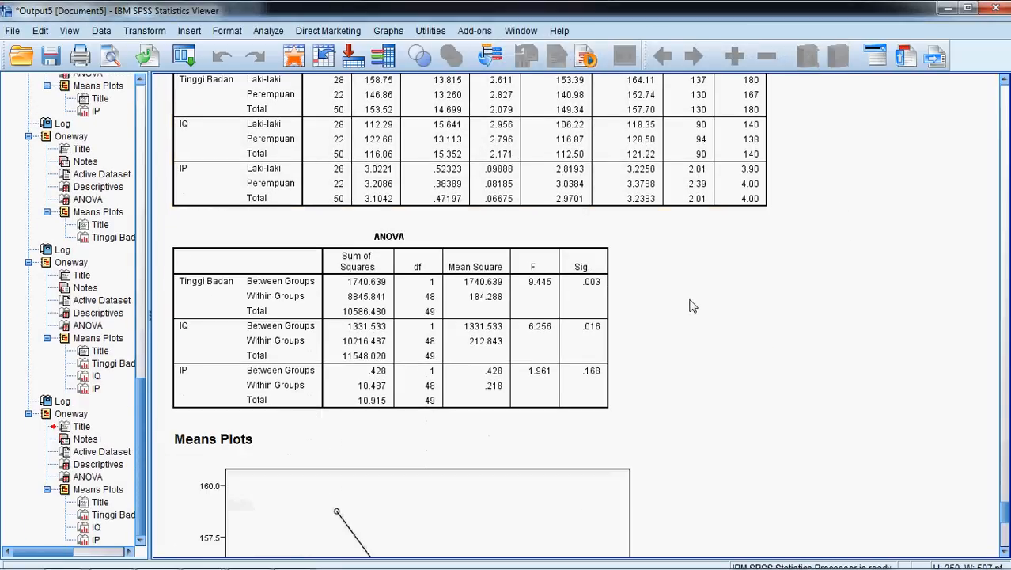
- Examine the significance values and means plots for Tinggi Badan, IQ and IP by gender
left_click(298, 304)
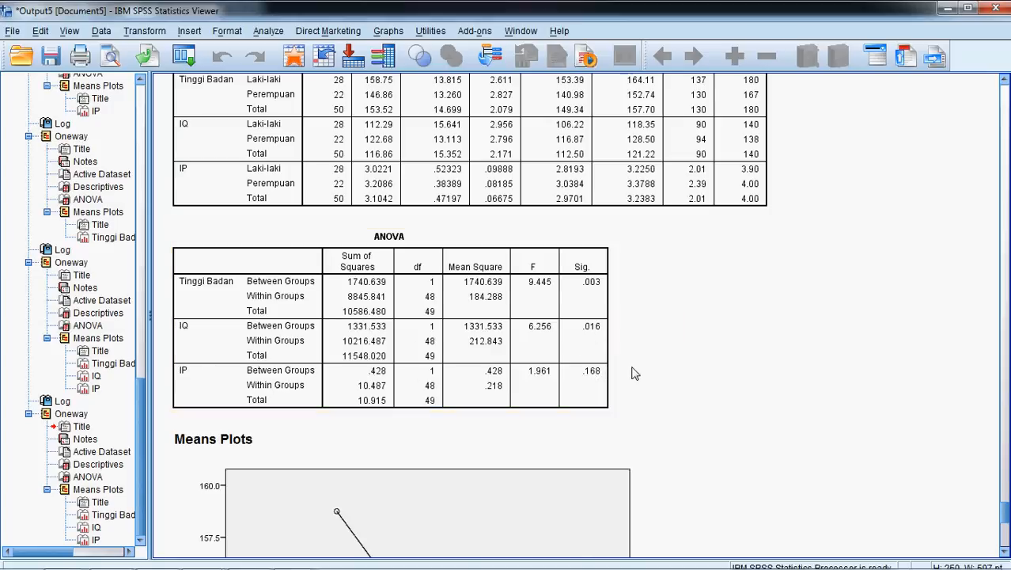
scroll(633, 376, "down", 5)
scroll(578, 274, "down", 3)
scroll(578, 274, "up", 3)
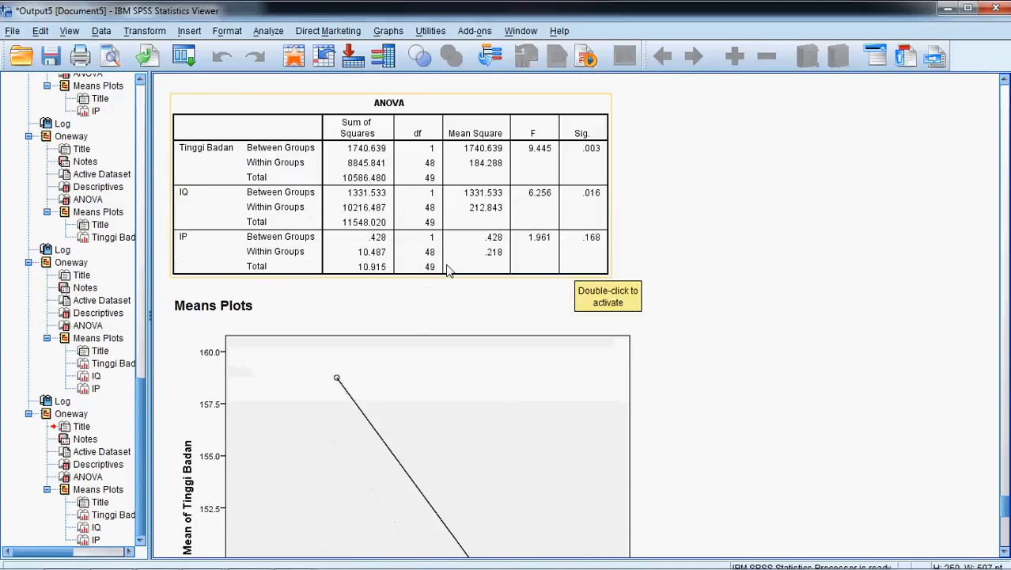
scroll(554, 317, "down", 20)
scroll(656, 519, "down", 2)
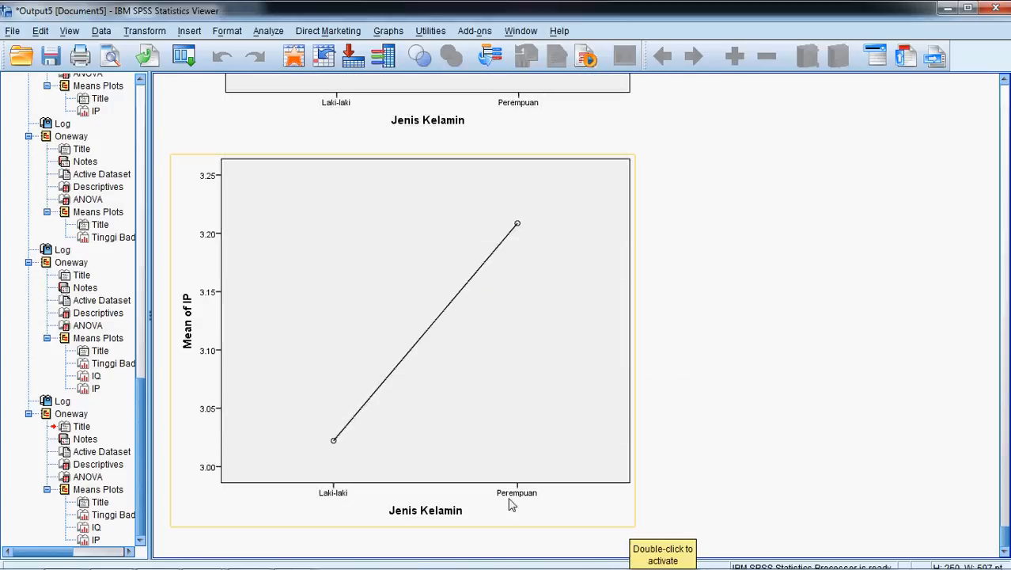
mouse_move(1005, 567)
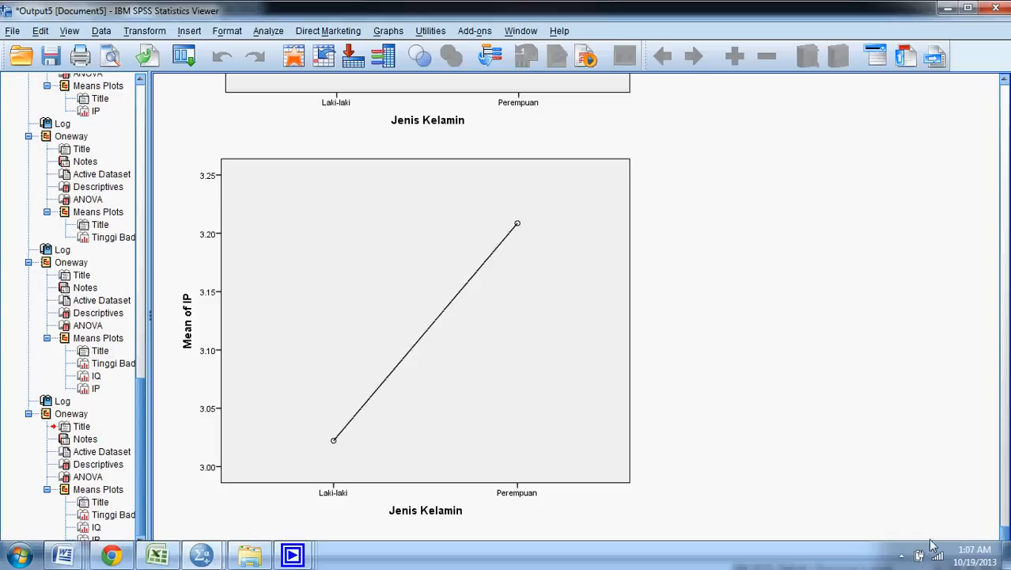
left_click(904, 555)
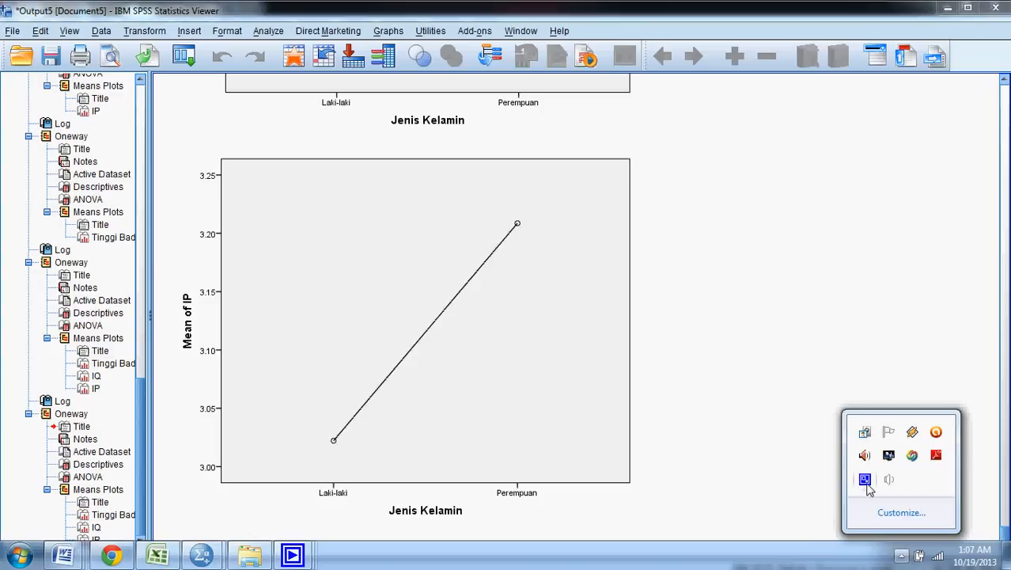